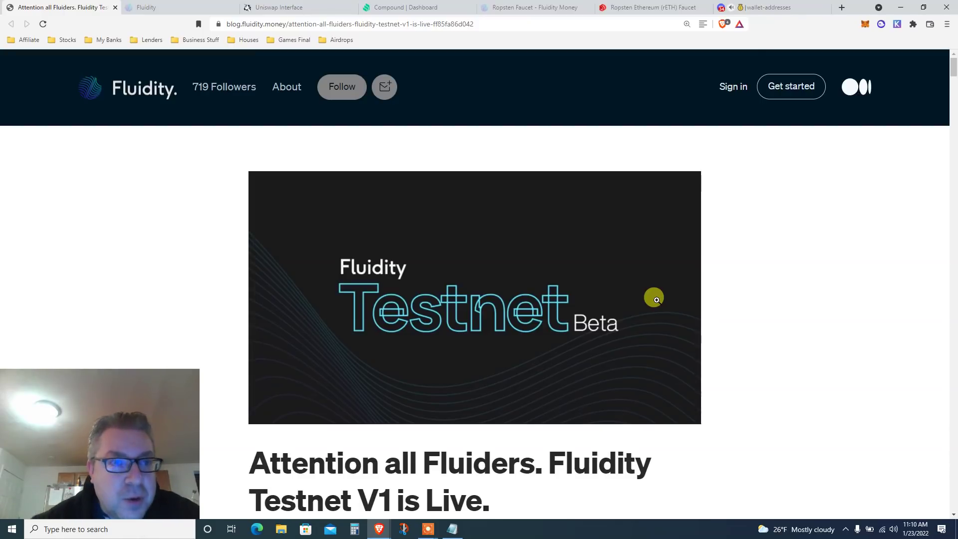
# Highlight the Fluidity Testnet V1 article title and its first paragraph.
pyautogui.scroll(-3, 656, 300)
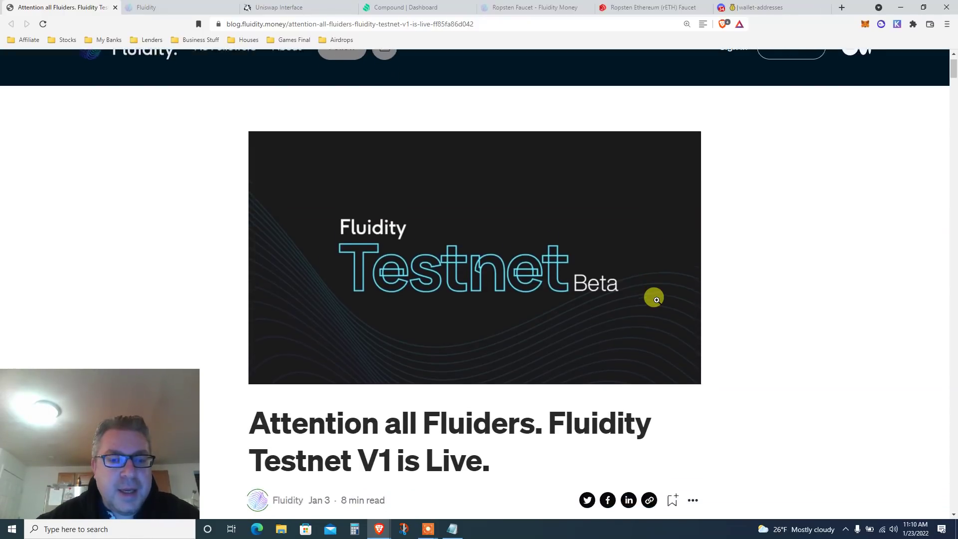
pyautogui.scroll(-2, 656, 299)
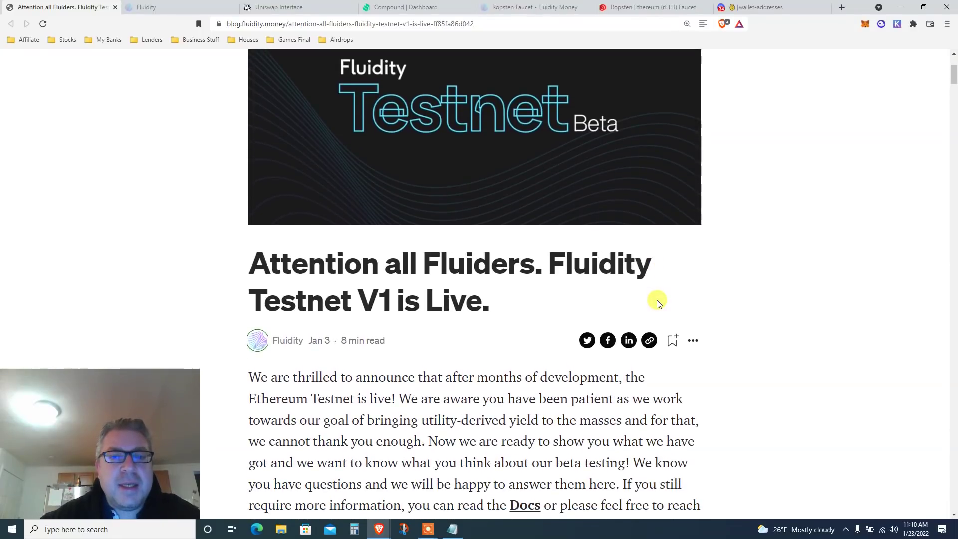
pyautogui.tripleClick(553, 273)
pyautogui.scroll(-3, 553, 272)
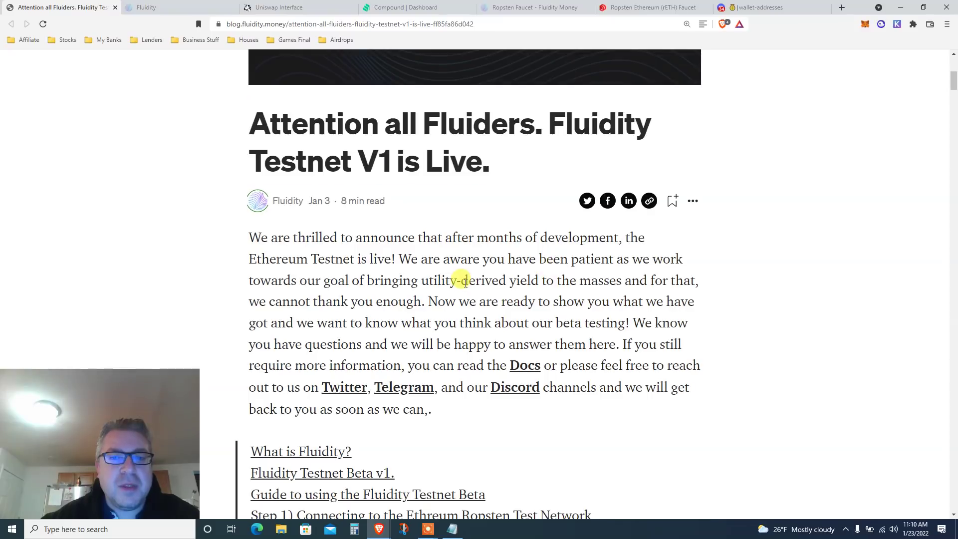
pyautogui.tripleClick(459, 278)
# Read on through the intro to the table of contents listing Steps 1 to 7.
pyautogui.scroll(-1, 528, 278)
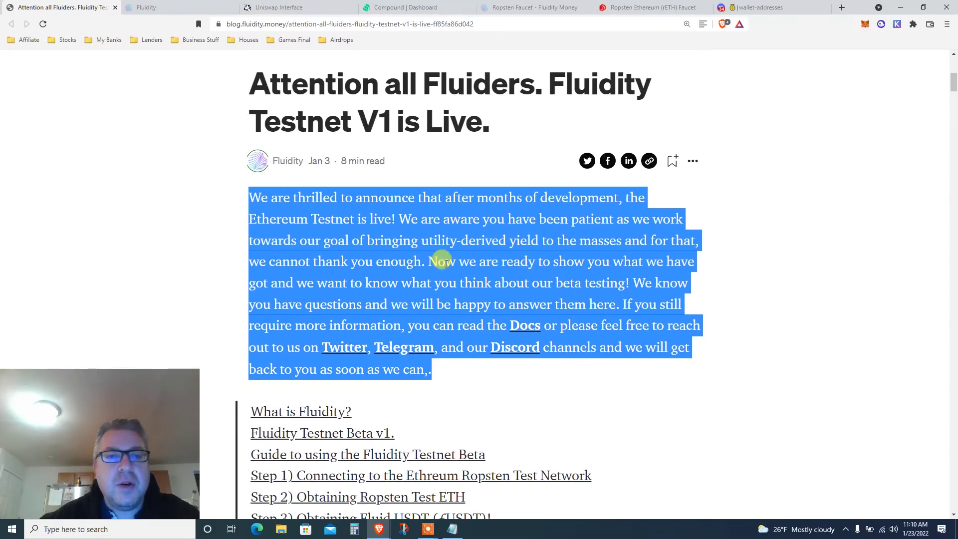
pyautogui.doubleClick(361, 219)
pyautogui.scroll(-1, 516, 221)
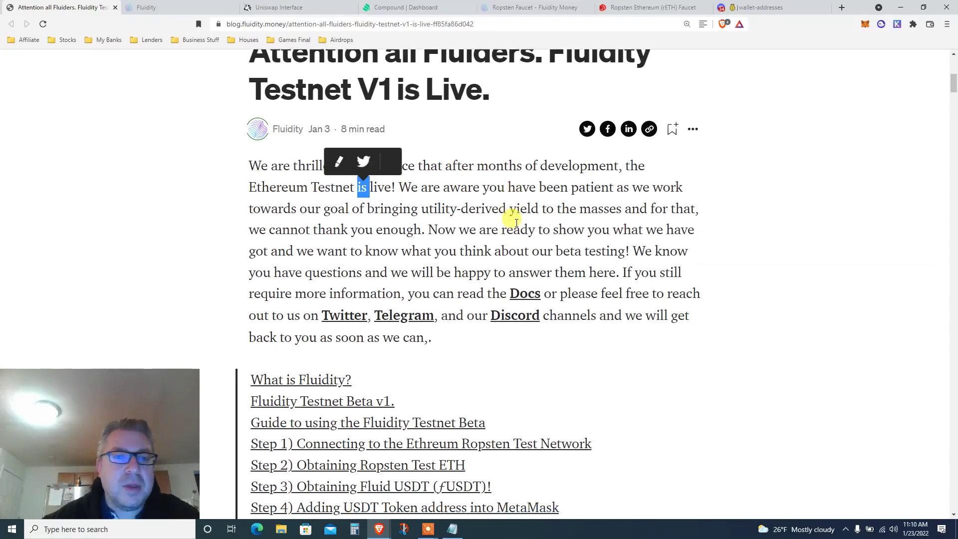
pyautogui.scroll(-3, 512, 221)
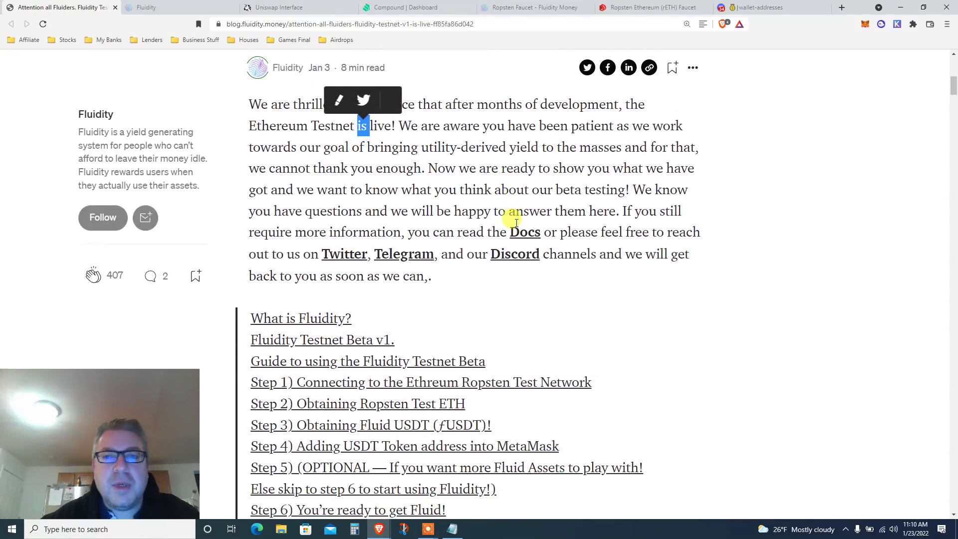
pyautogui.scroll(-2, 515, 224)
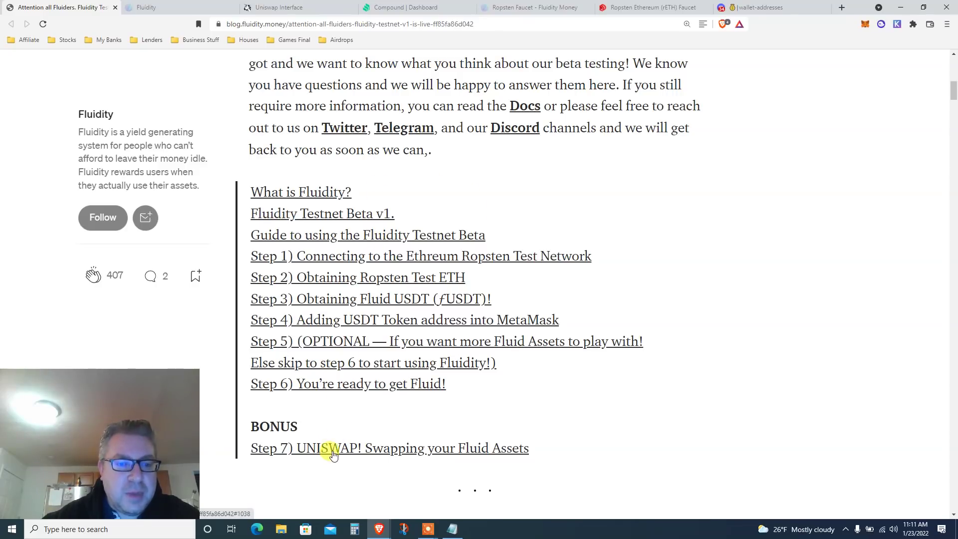
# Read down through the 'What is Fluidity?' and 'Fluidity Testnet Beta v1' sections.
pyautogui.scroll(-2, 859, 354)
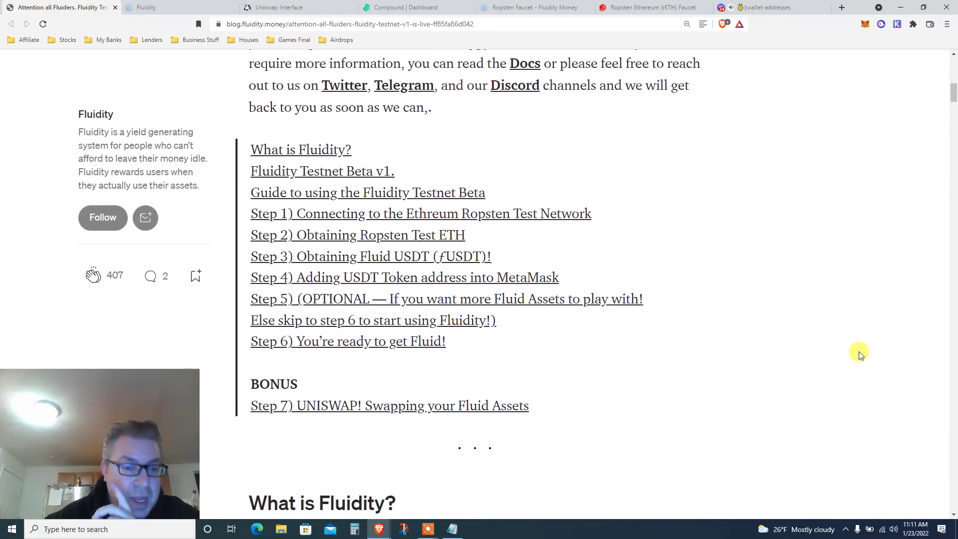
pyautogui.scroll(-3, 860, 355)
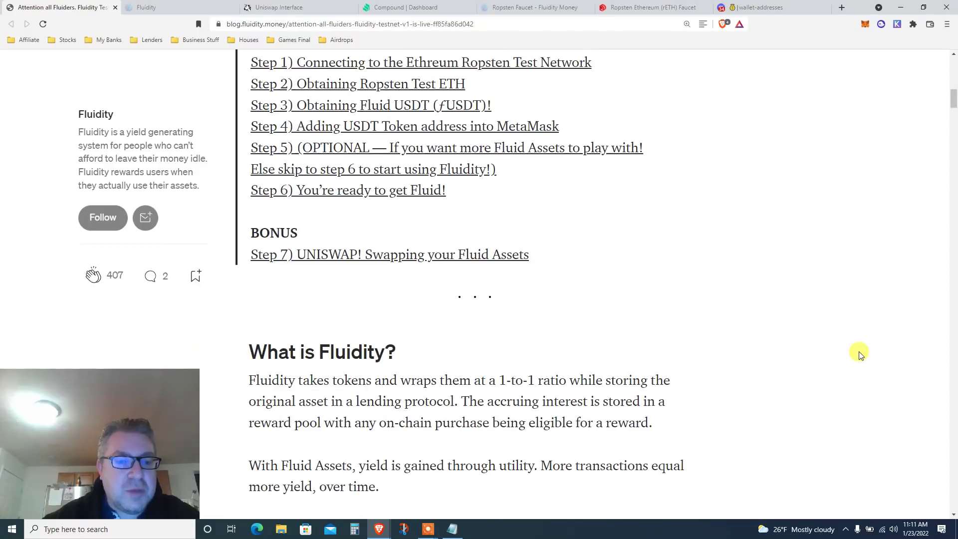
pyautogui.scroll(-3, 859, 355)
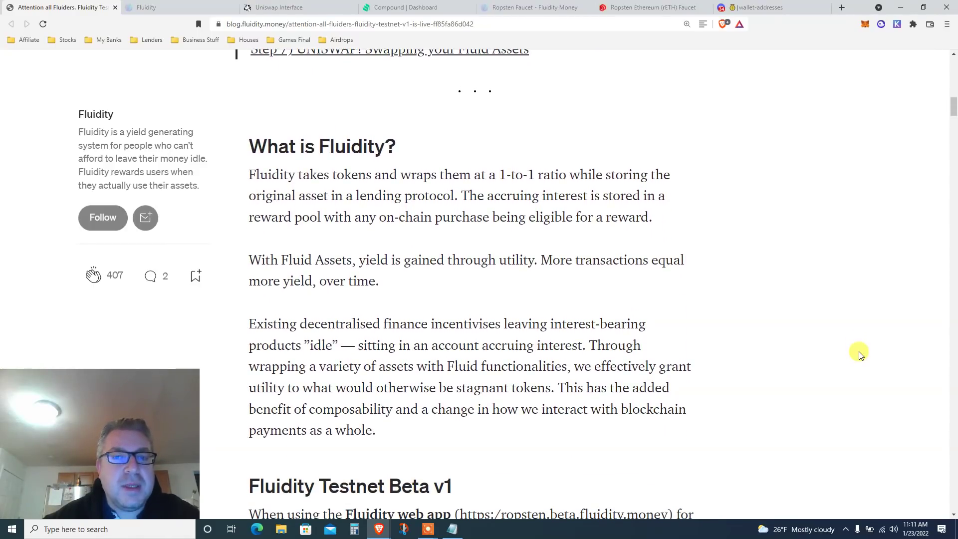
pyautogui.scroll(-2, 860, 355)
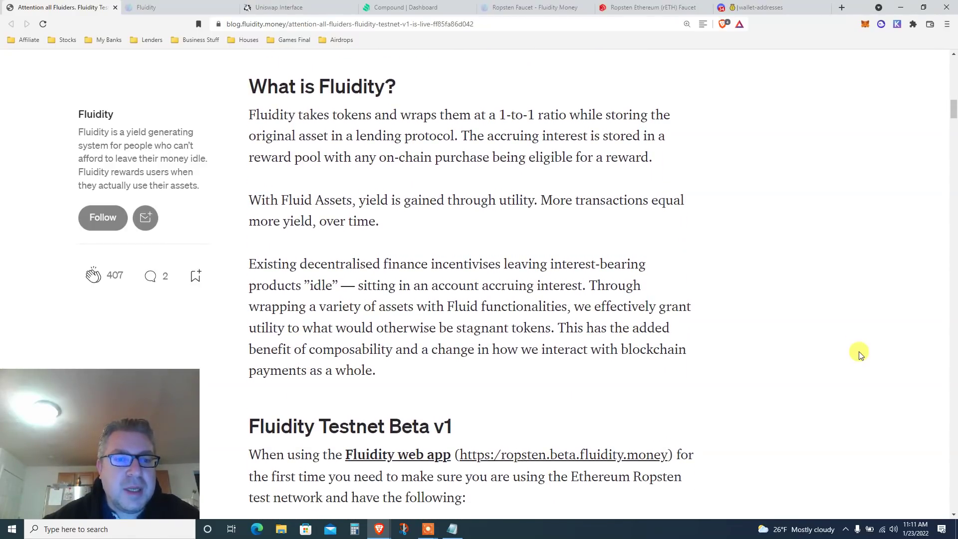
pyautogui.scroll(-2, 859, 354)
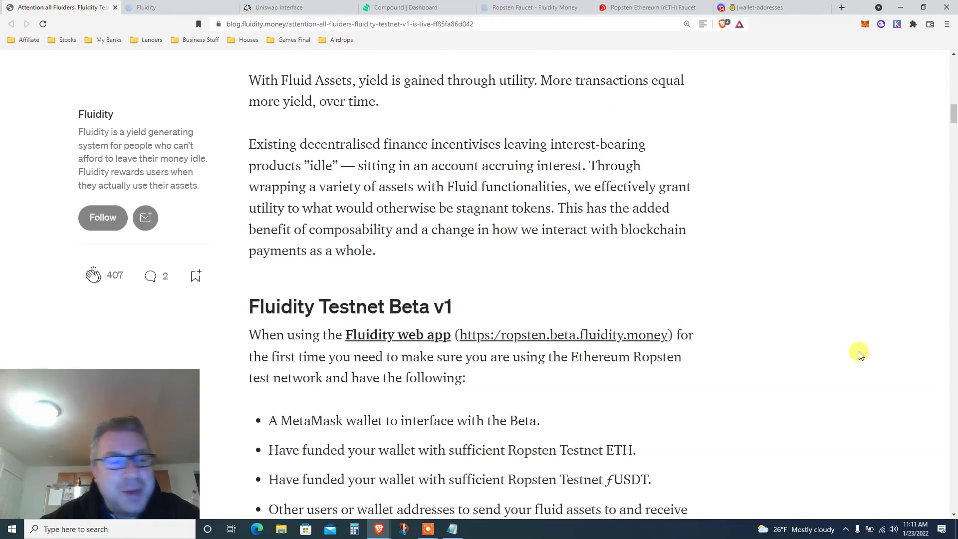
pyautogui.scroll(-3, 860, 354)
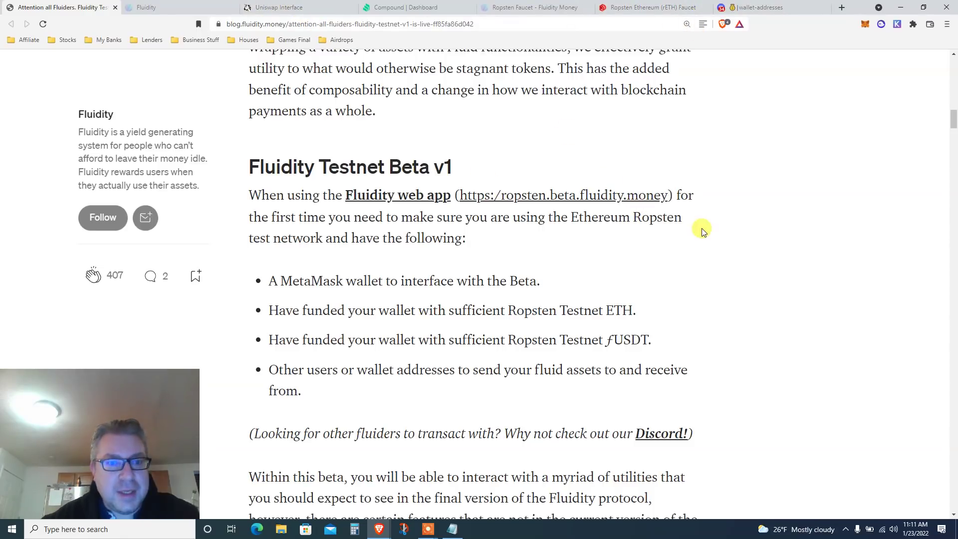
pyautogui.scroll(-3, 591, 281)
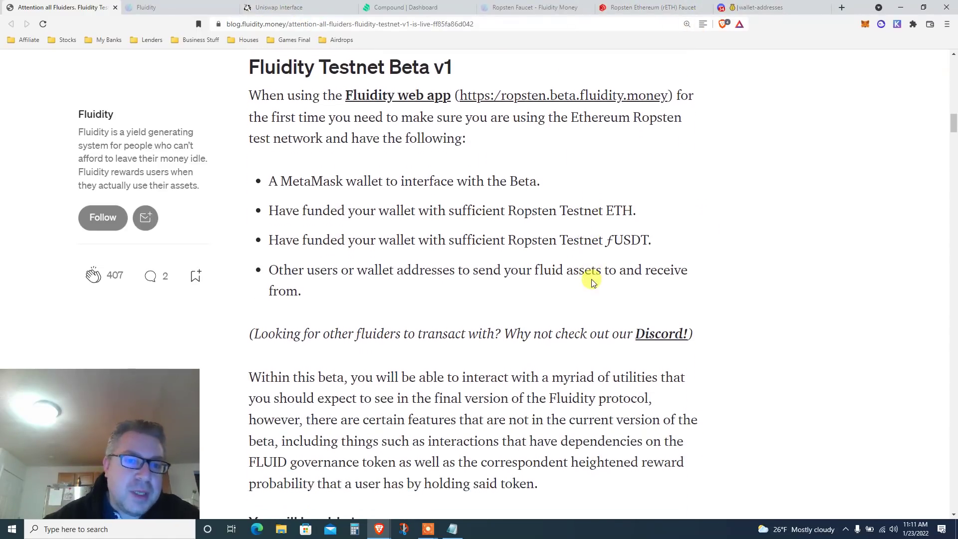
pyautogui.scroll(-1, 593, 282)
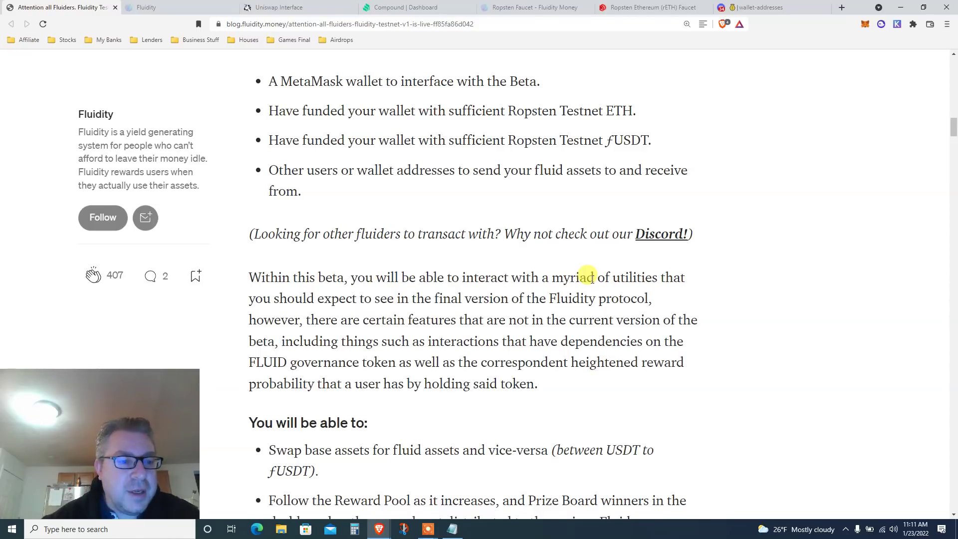
pyautogui.scroll(-1, 593, 278)
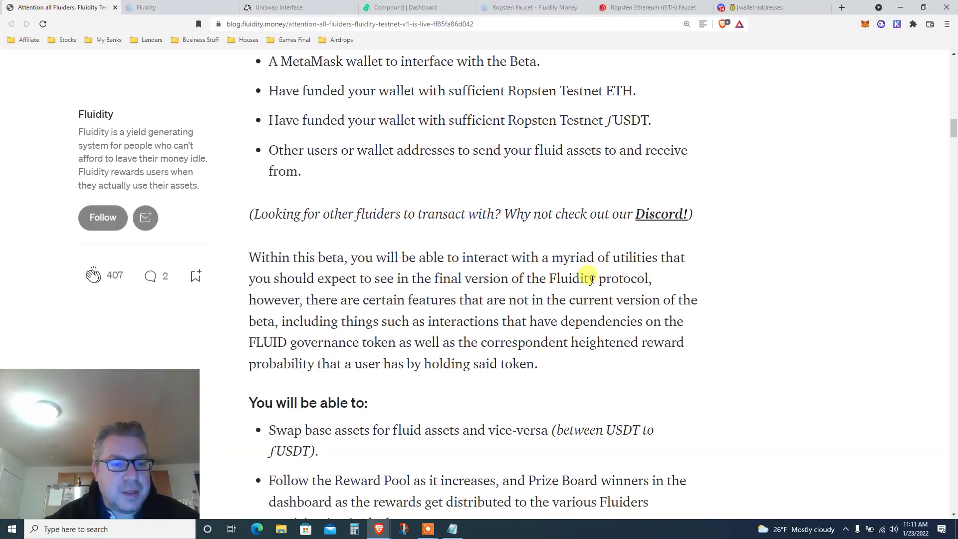
pyautogui.scroll(-3, 592, 279)
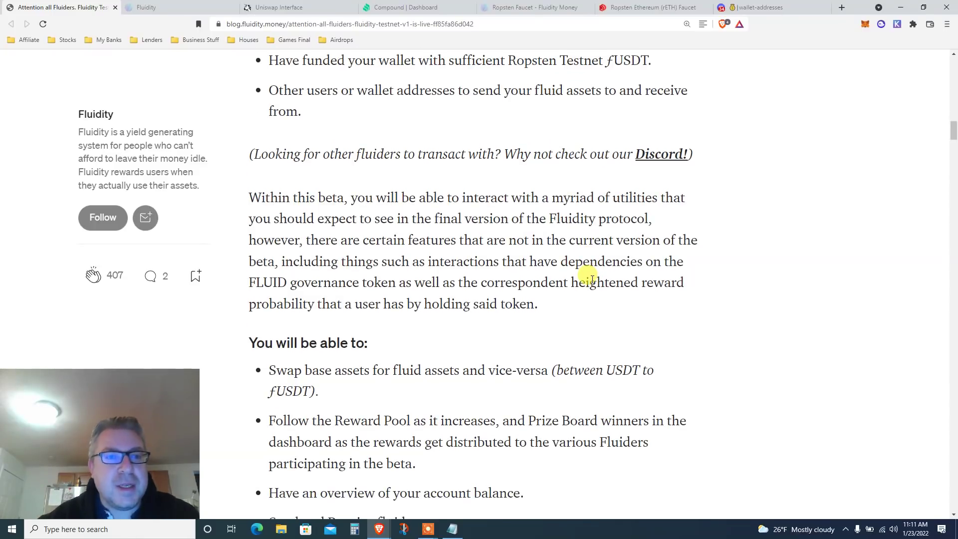
pyautogui.scroll(-5, 592, 278)
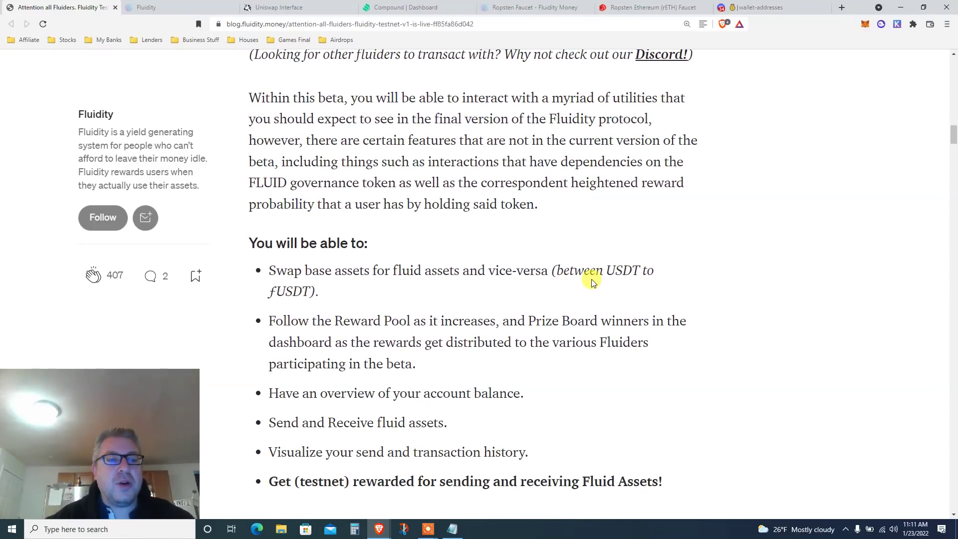
pyautogui.scroll(-3, 592, 282)
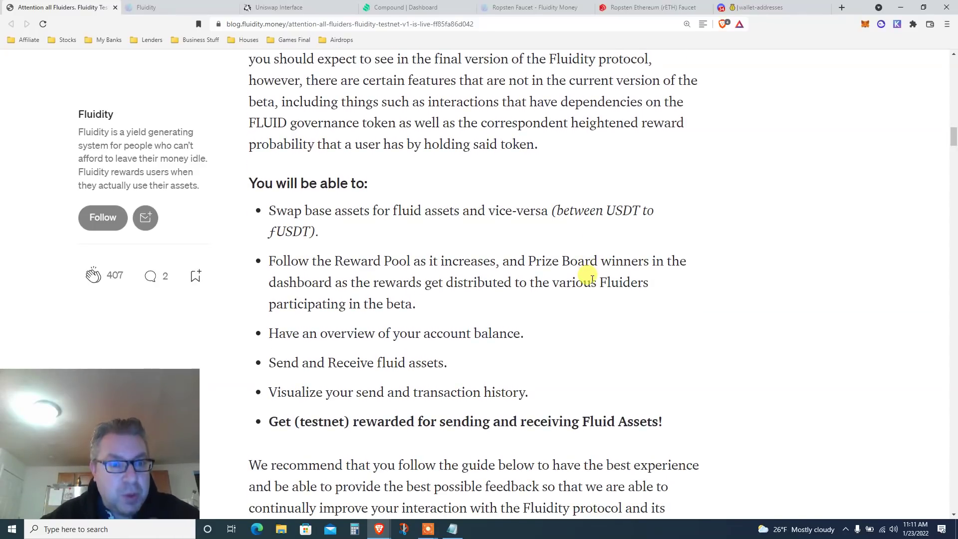
pyautogui.scroll(-4, 593, 280)
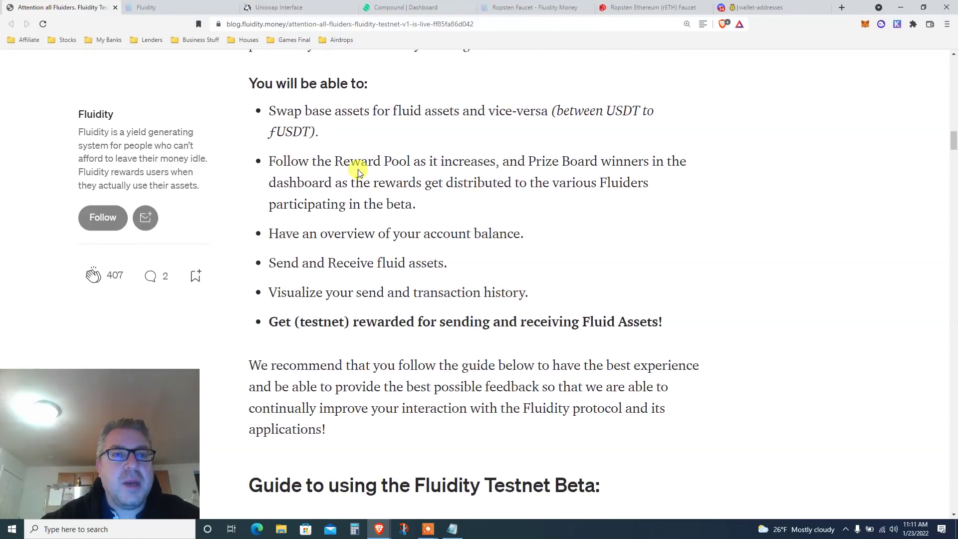
pyautogui.scroll(-1, 358, 172)
# Highlight fUSDT in the swap bullet and the bullet about getting testnet rewarded.
pyautogui.doubleClick(295, 109)
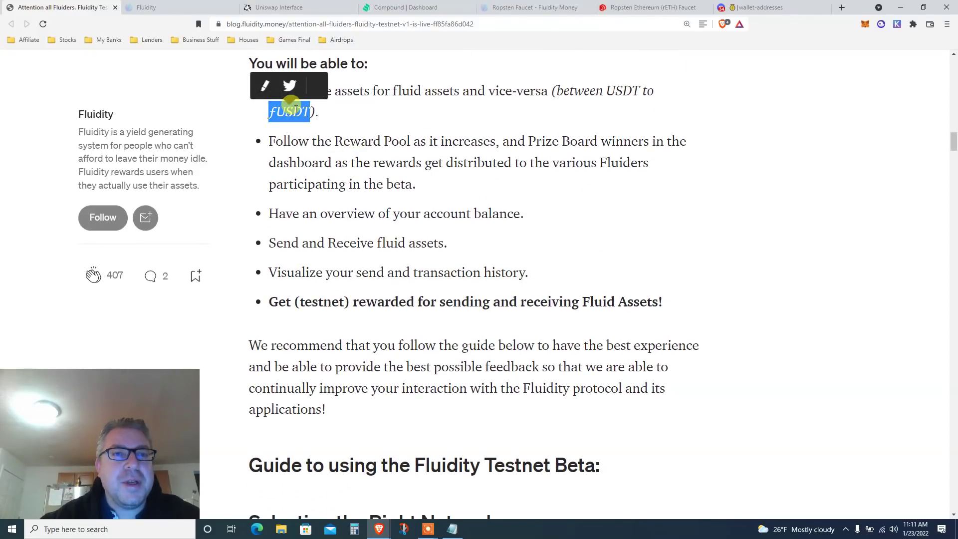
pyautogui.scroll(2, 299, 139)
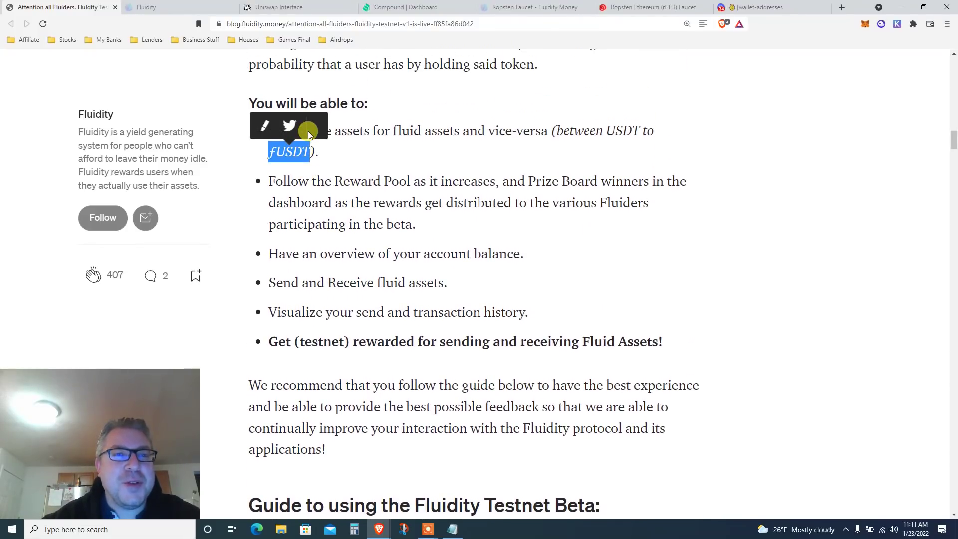
pyautogui.click(279, 152)
pyautogui.doubleClick(284, 153)
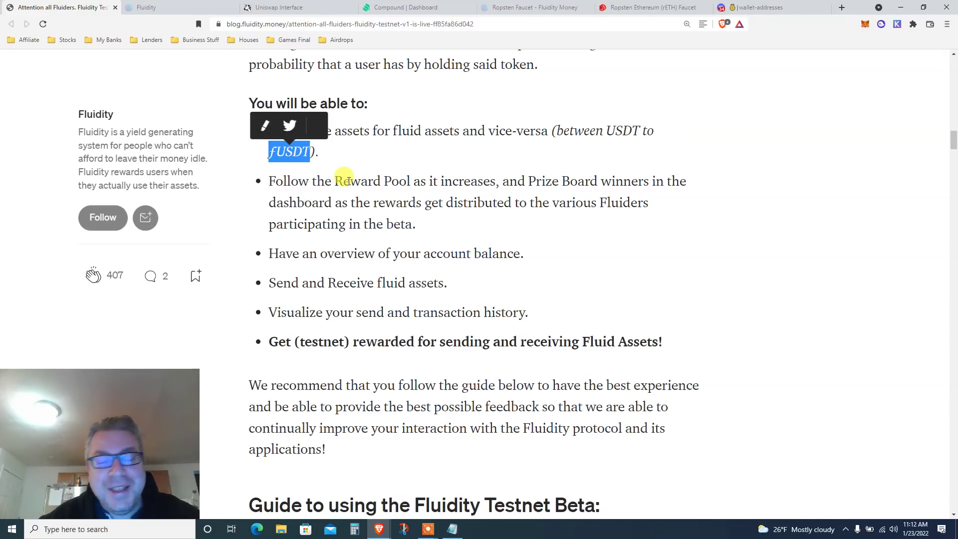
pyautogui.scroll(-3, 345, 179)
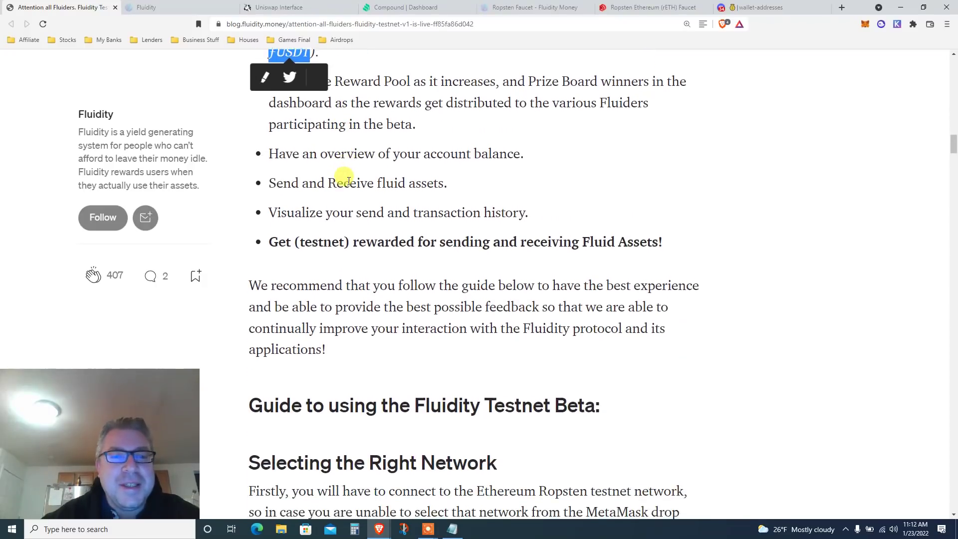
pyautogui.tripleClick(345, 202)
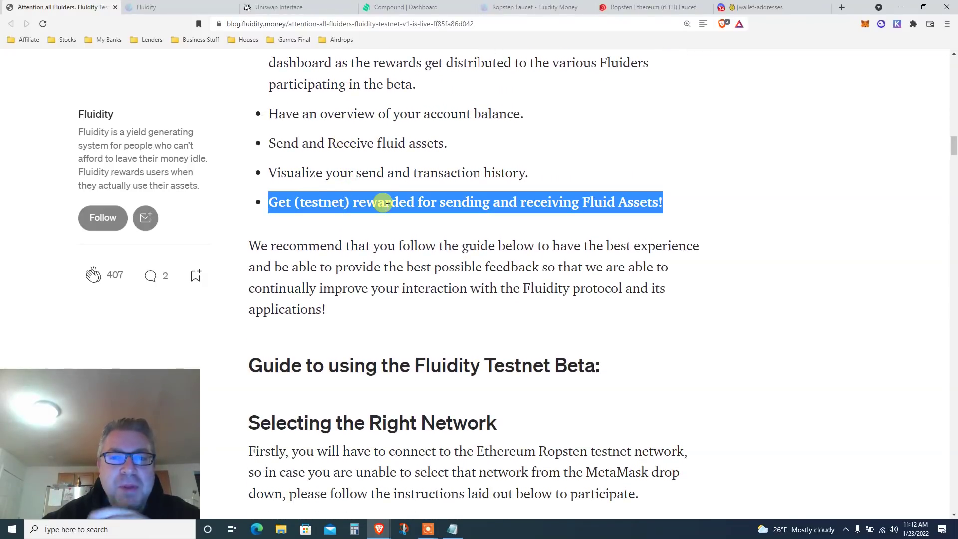
# Continue down to the 'Guide to using the Fluidity Testnet Beta' heading.
pyautogui.scroll(-1, 387, 206)
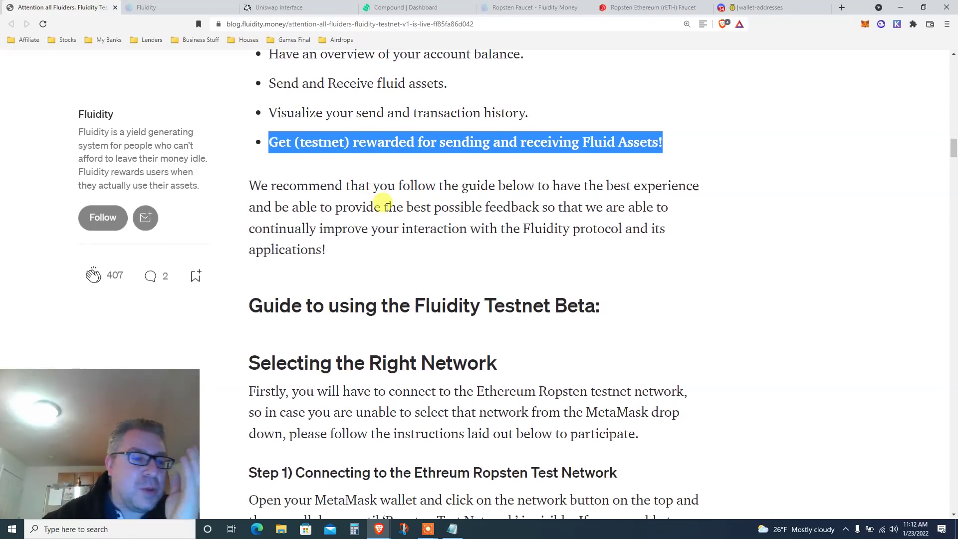
pyautogui.scroll(-1, 387, 206)
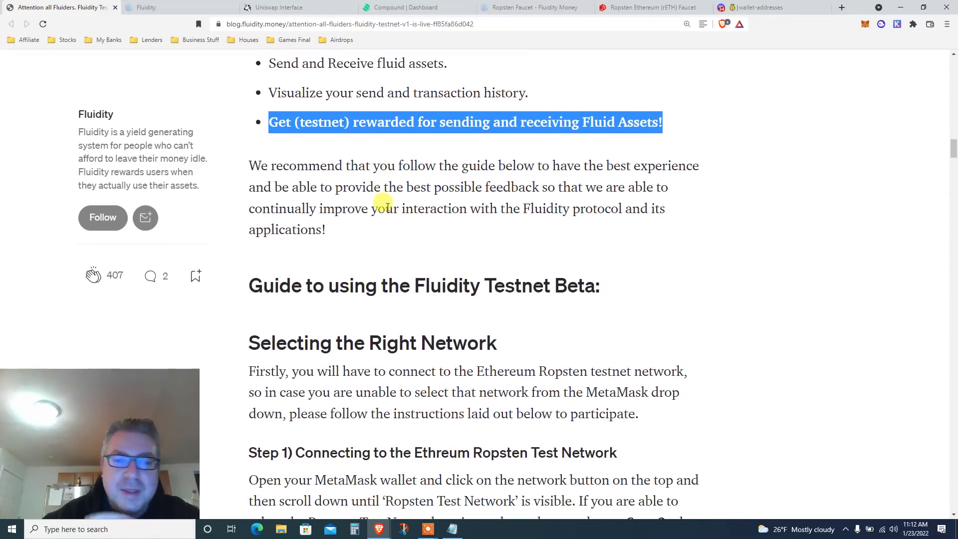
pyautogui.scroll(-1, 388, 209)
pyautogui.scroll(-3, 388, 209)
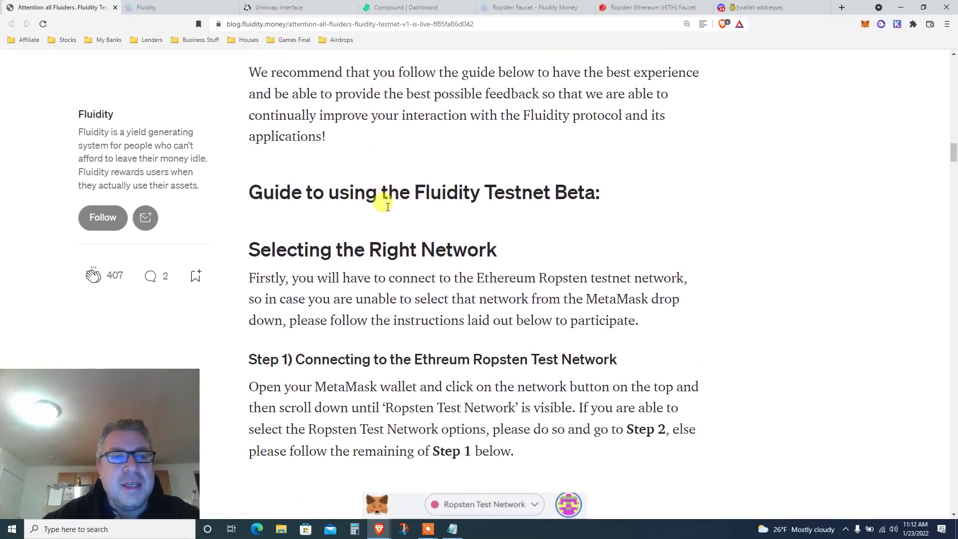
# Highlight the Step 1 Ropsten heading, confirm MetaMask is on Ropsten, and reach the Networks screenshot.
pyautogui.scroll(-2, 388, 206)
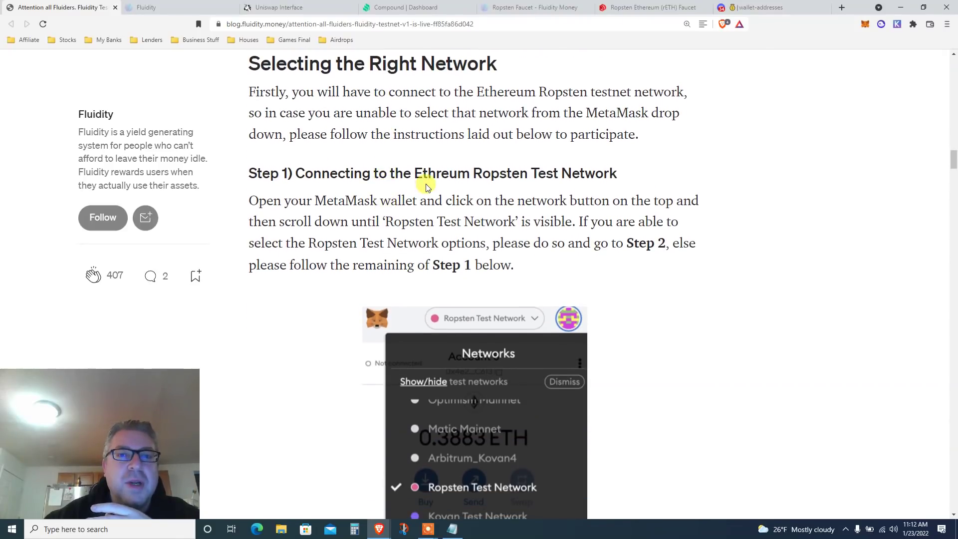
pyautogui.tripleClick(429, 169)
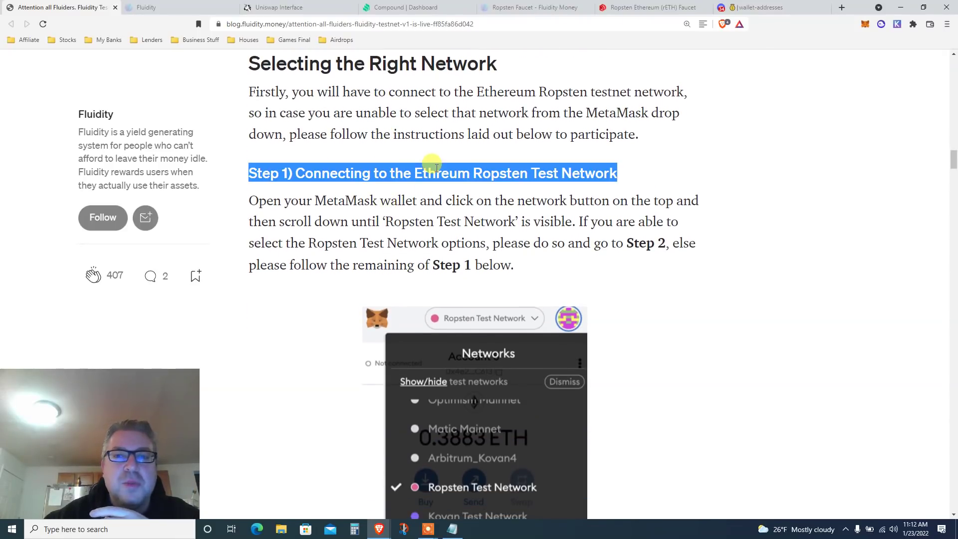
pyautogui.click(865, 25)
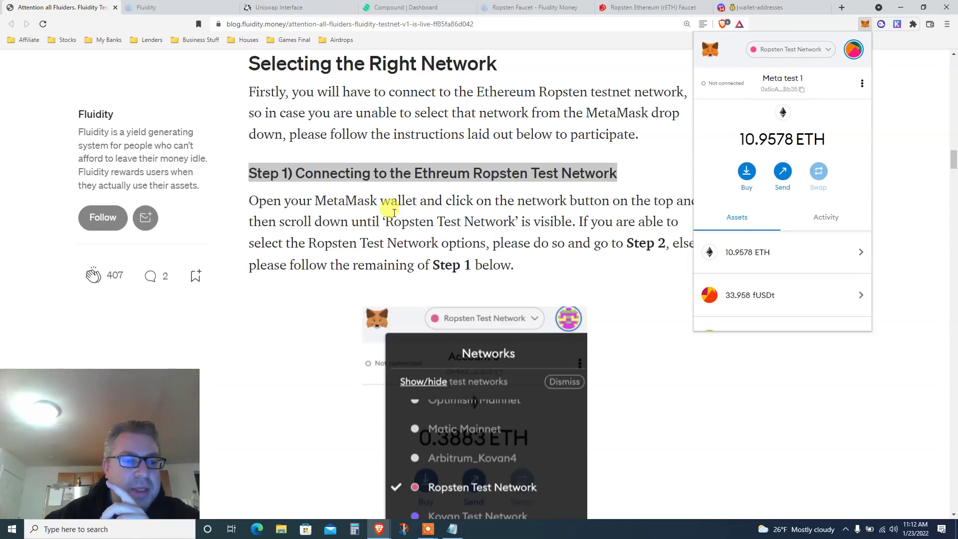
pyautogui.click(315, 241)
pyautogui.scroll(-1, 314, 241)
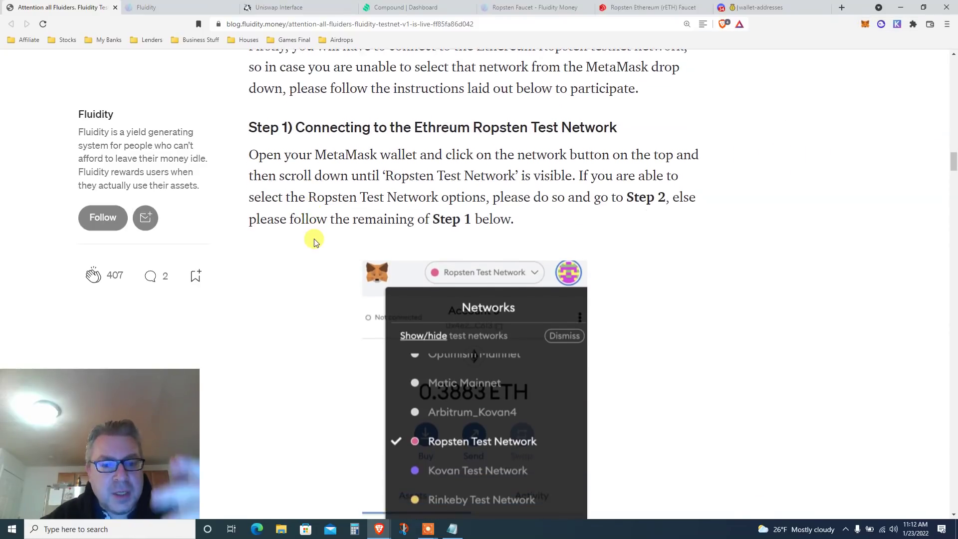
pyautogui.scroll(-4, 315, 241)
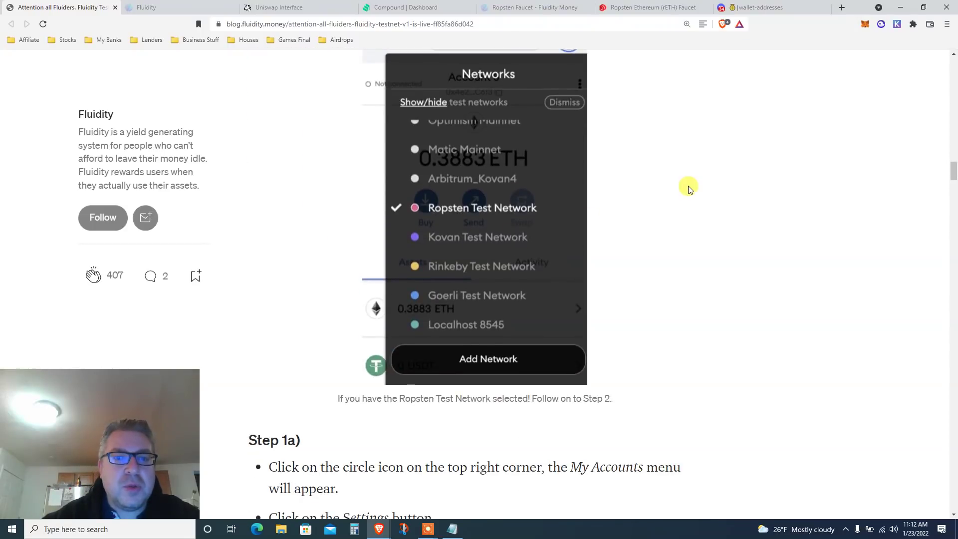
# Read through Step 1a and 1b to the Show test networks and Ropsten list screenshots.
pyautogui.scroll(-6, 689, 187)
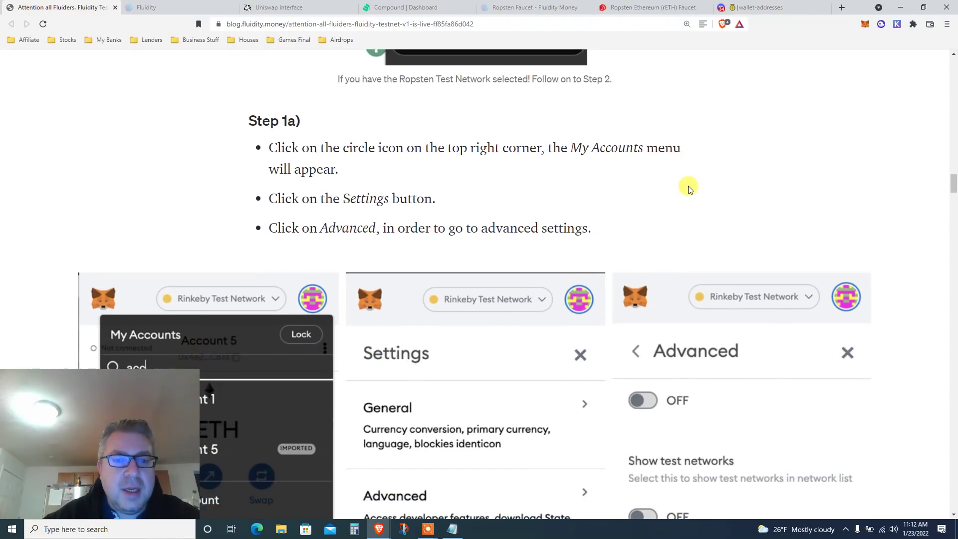
pyautogui.scroll(-4, 688, 186)
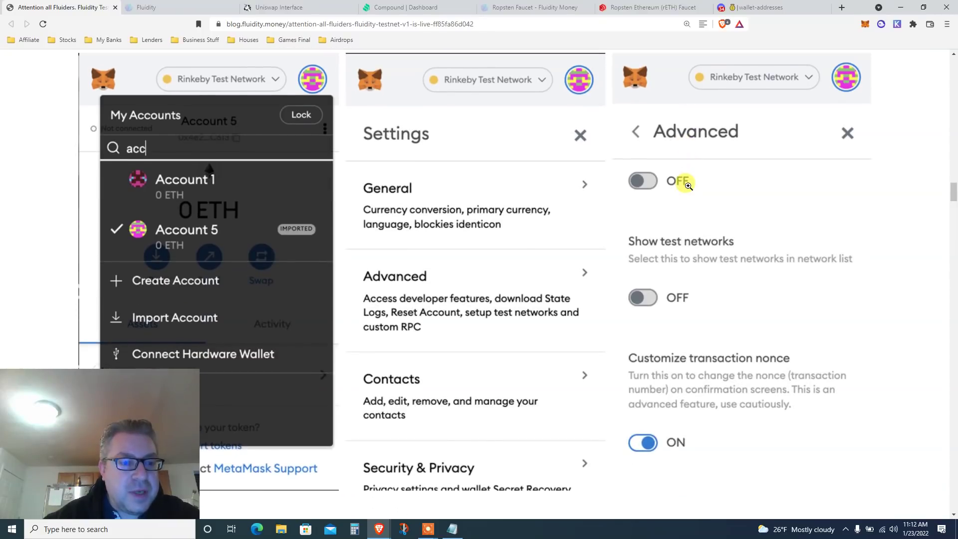
pyautogui.scroll(-2, 688, 186)
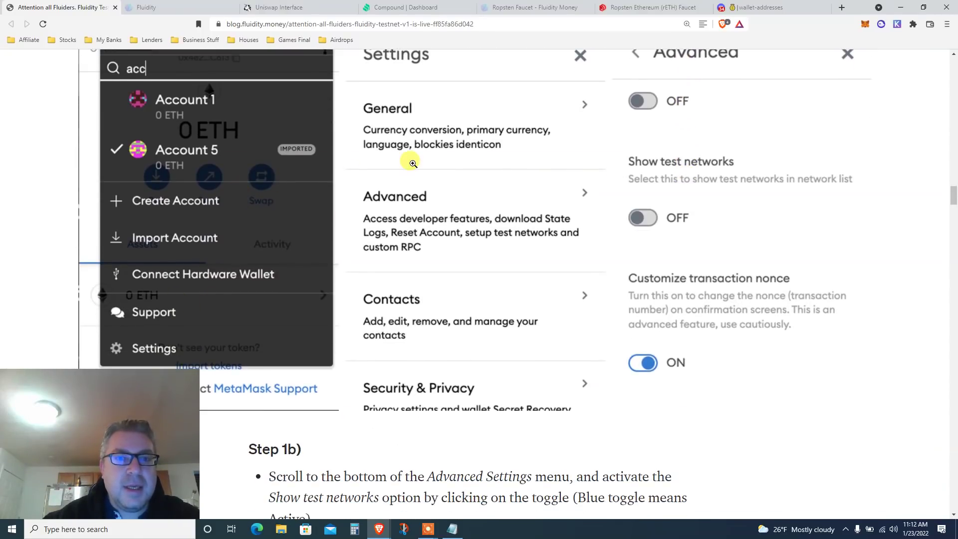
pyautogui.scroll(1, 778, 120)
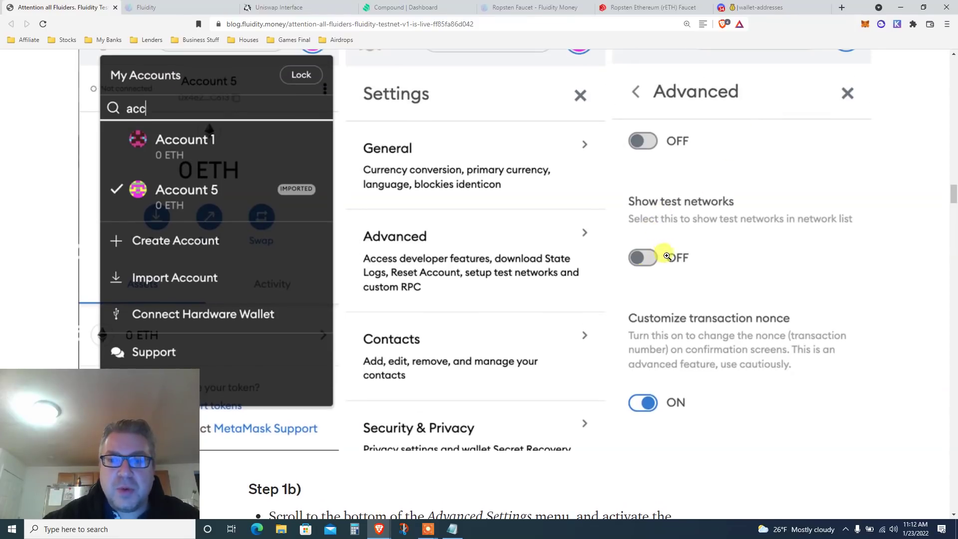
pyautogui.scroll(-3, 667, 256)
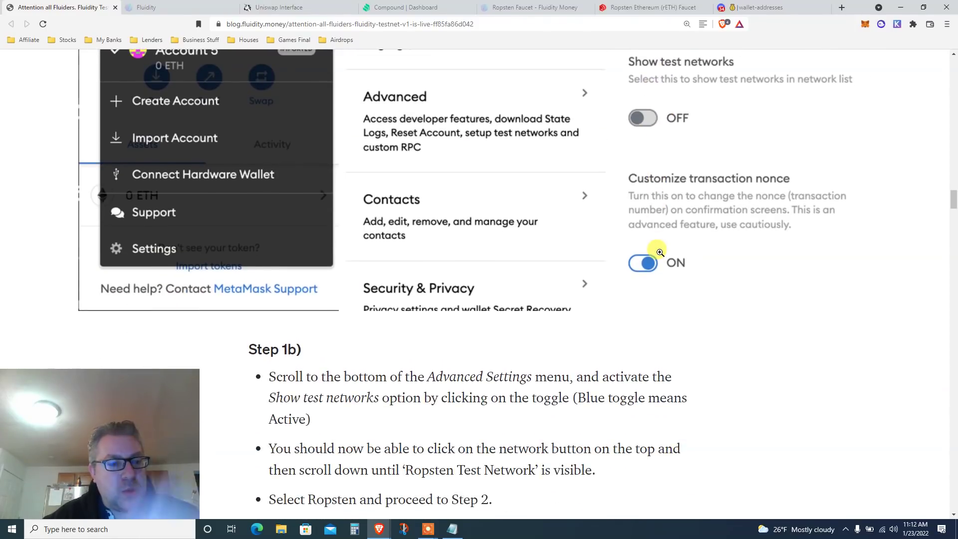
pyautogui.scroll(-3, 660, 252)
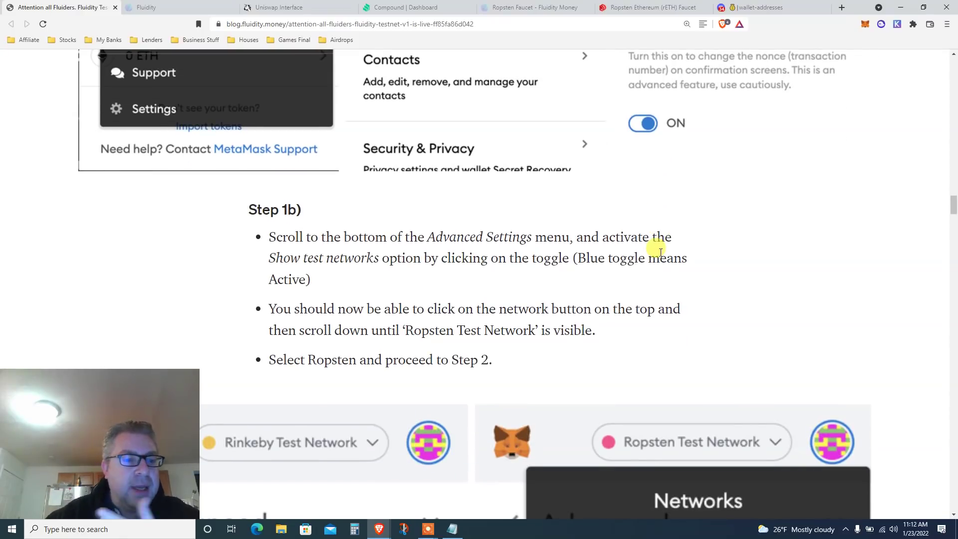
pyautogui.scroll(-2, 661, 252)
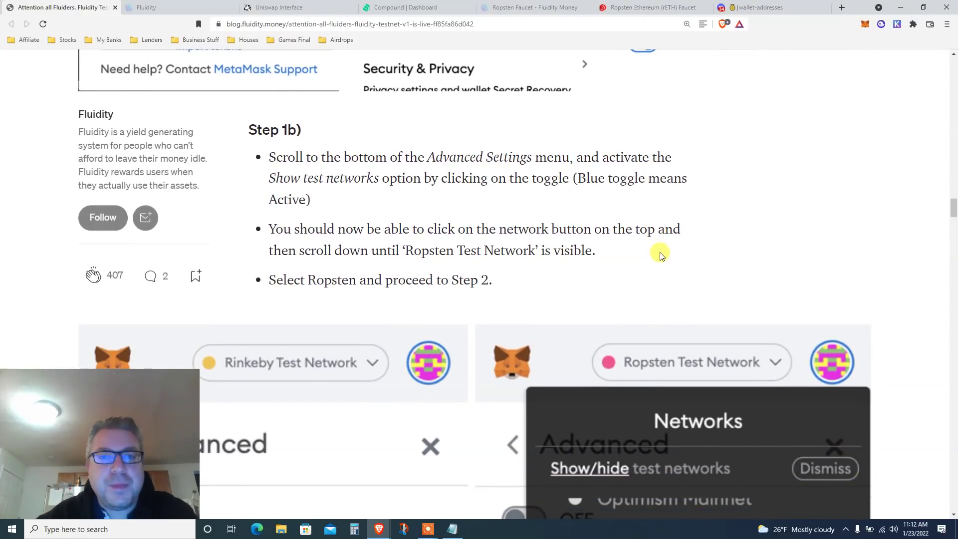
pyautogui.scroll(-1, 660, 256)
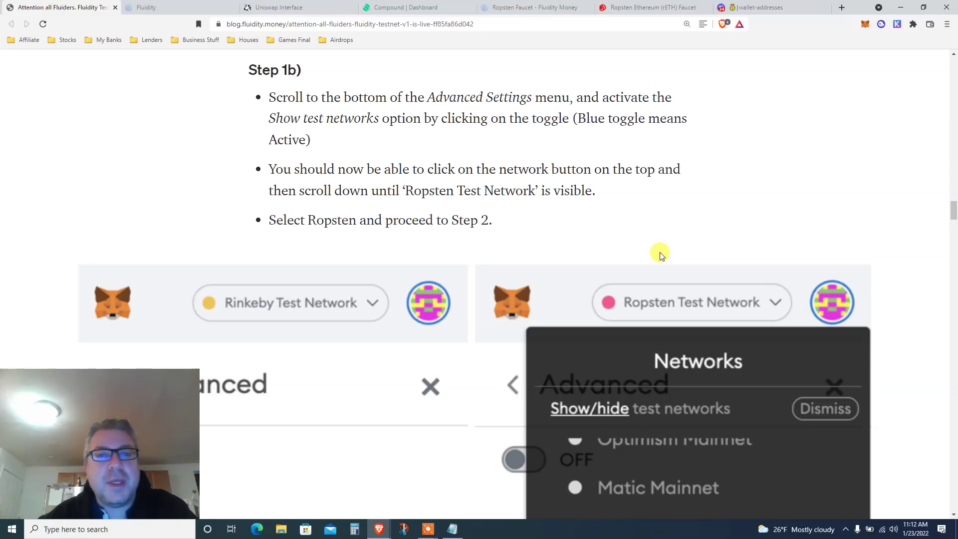
pyautogui.scroll(-2, 660, 256)
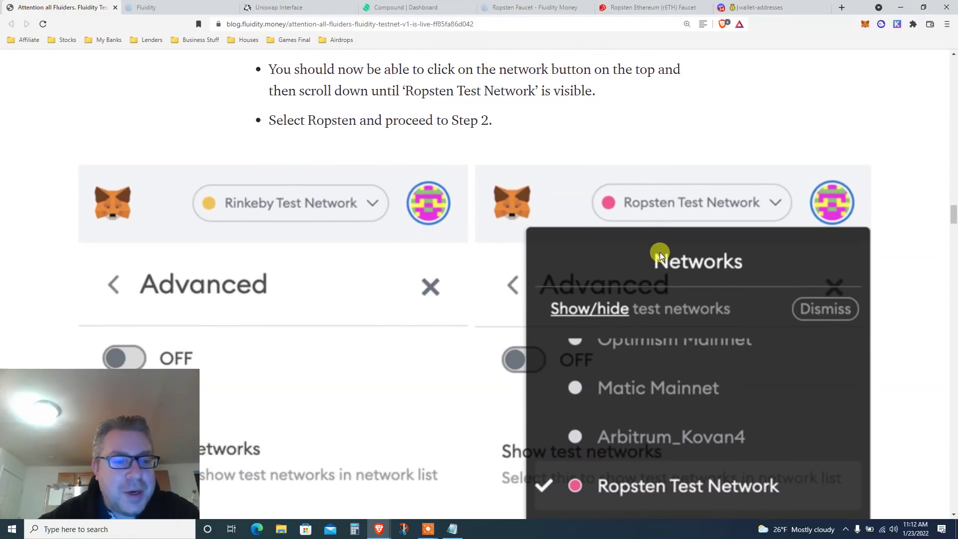
pyautogui.scroll(-4, 660, 253)
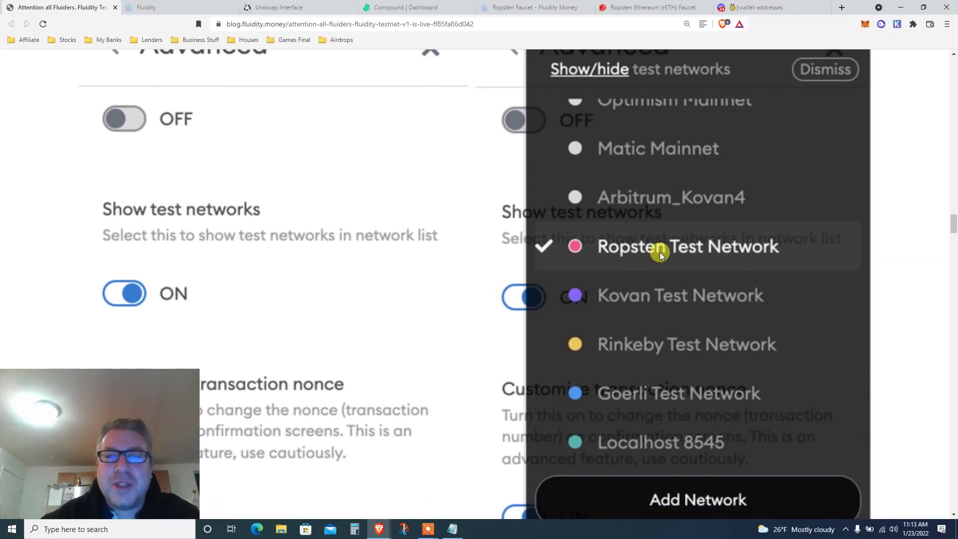
pyautogui.scroll(-3, 661, 247)
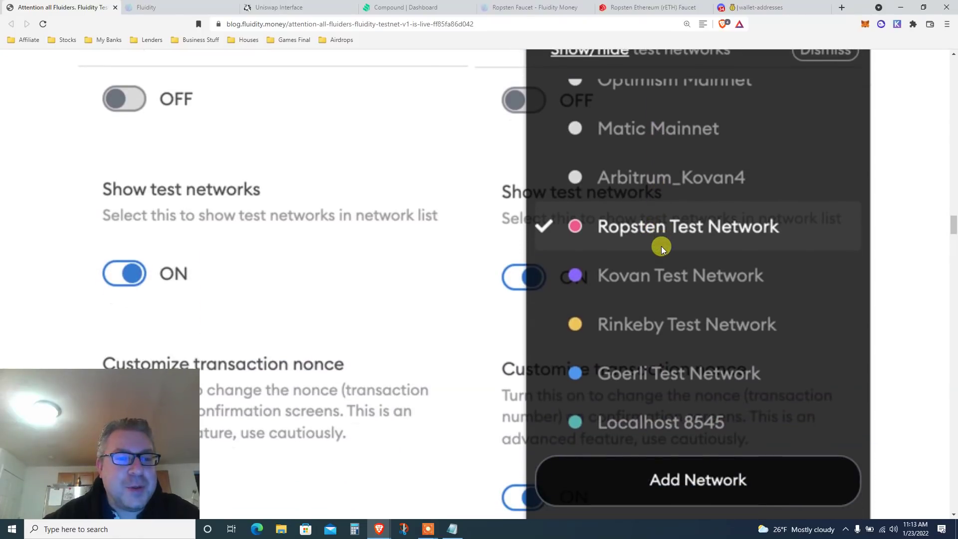
# Highlight the 'Step 2) Obtaining Ropsten Test ETH' heading and its opening paragraph.
pyautogui.scroll(-1, 662, 247)
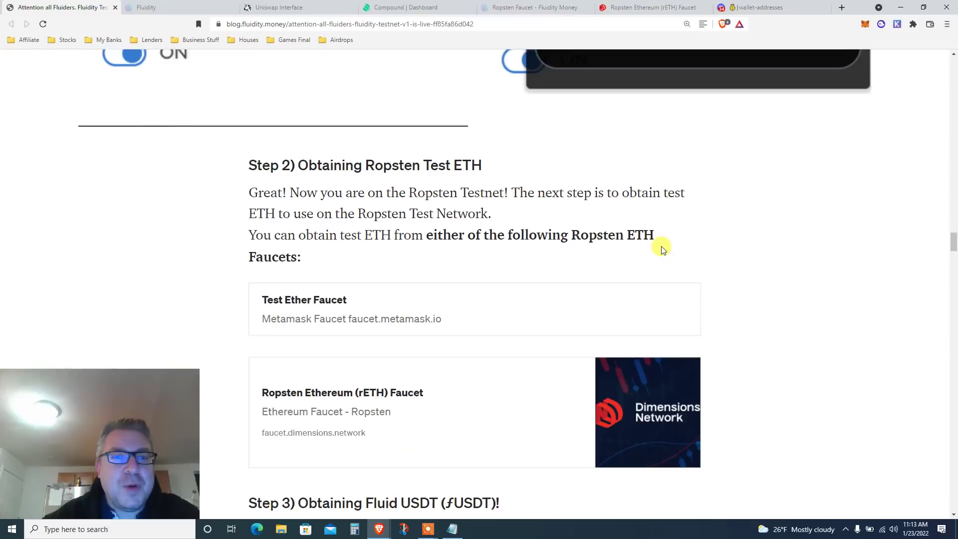
pyautogui.tripleClick(430, 141)
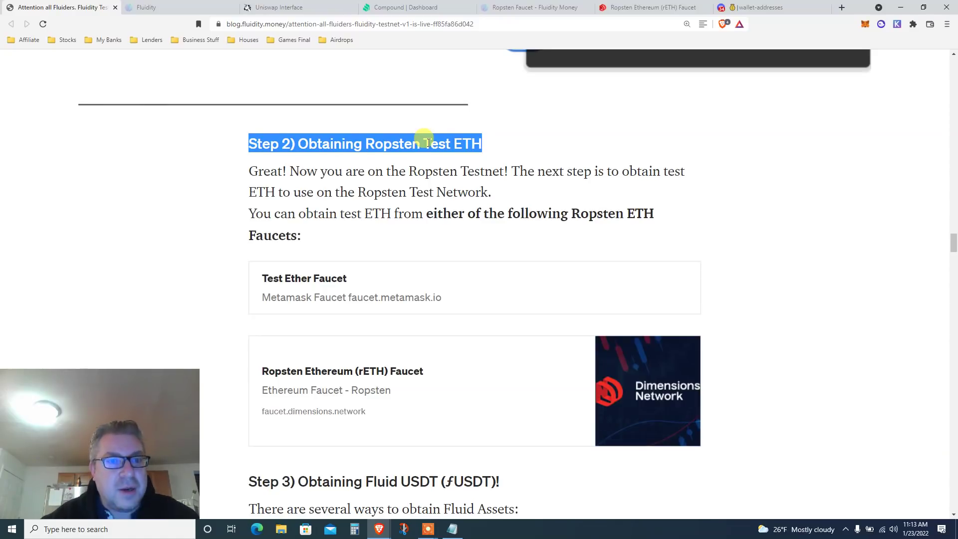
pyautogui.scroll(-1, 428, 142)
pyautogui.tripleClick(351, 136)
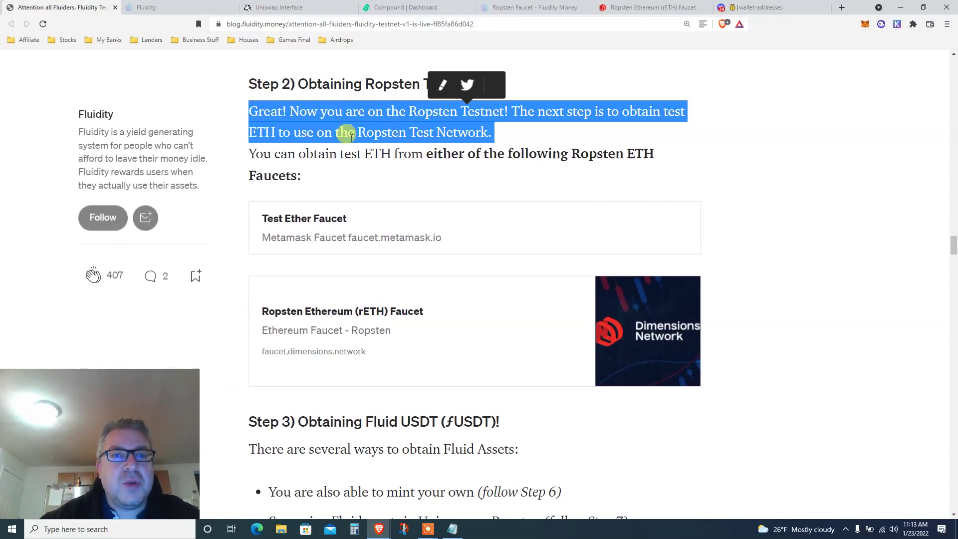
pyautogui.scroll(-2, 394, 144)
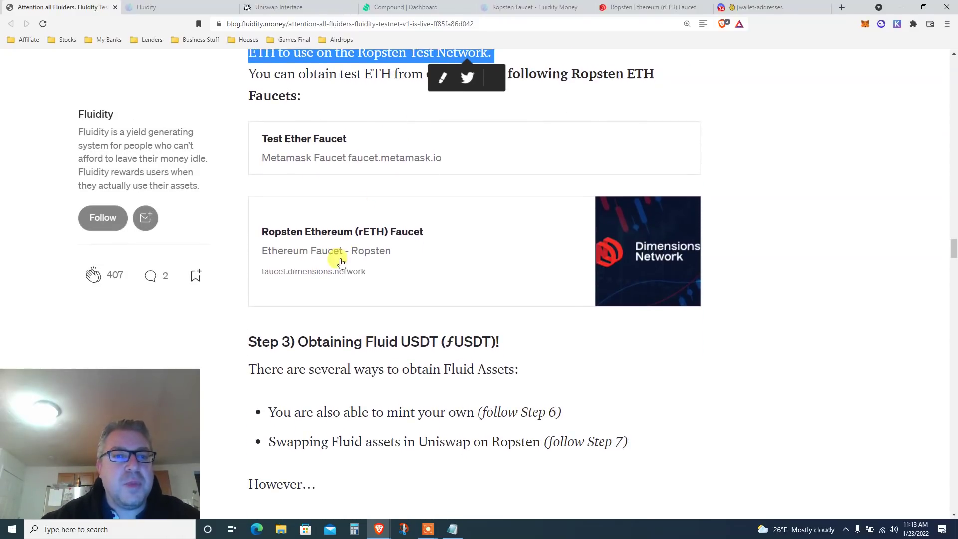
# Go through the browser tabs to the Ropsten Ethereum (rETH) Faucet page.
pyautogui.click(190, 7)
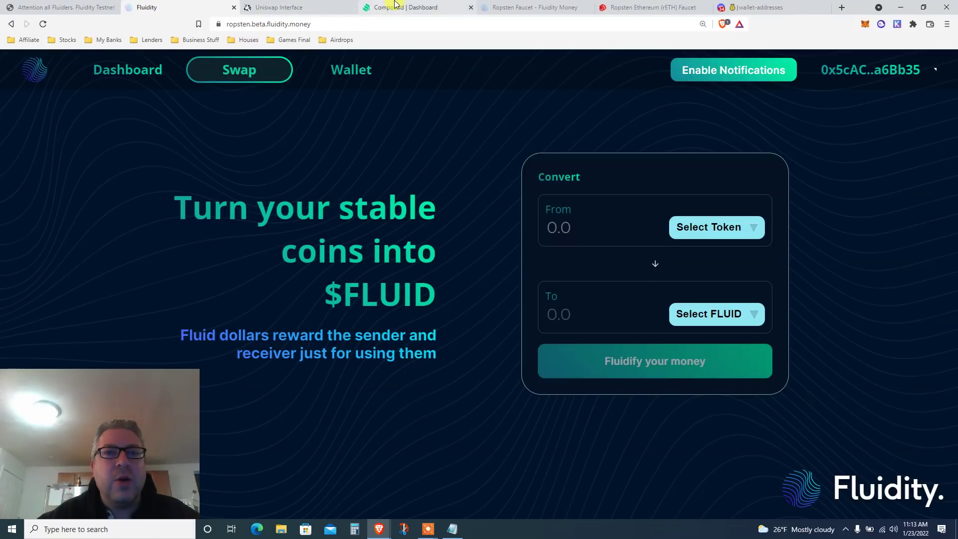
pyautogui.click(394, 5)
pyautogui.click(534, 7)
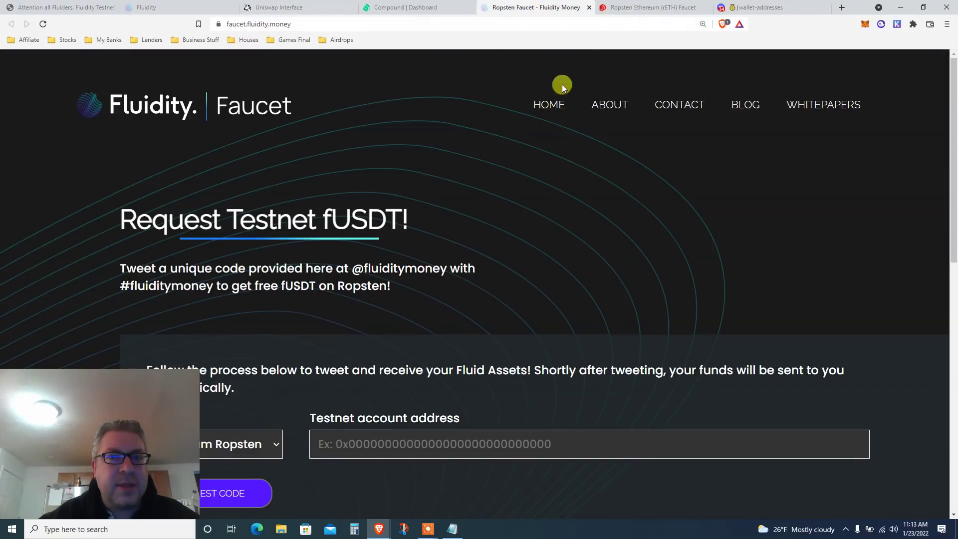
pyautogui.click(626, 7)
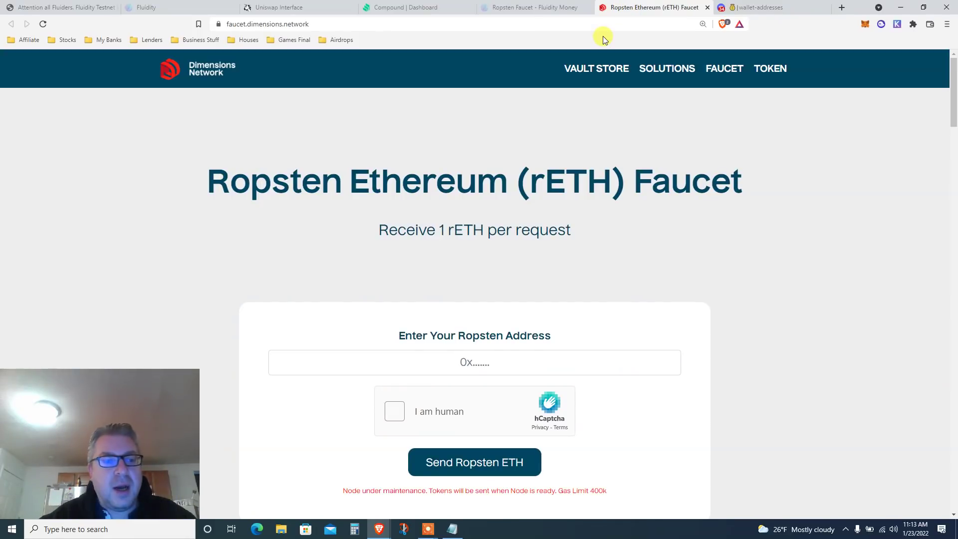
# Check the wallet's account and network, then autofill the saved Ropsten wallet address.
pyautogui.tripleClick(345, 182)
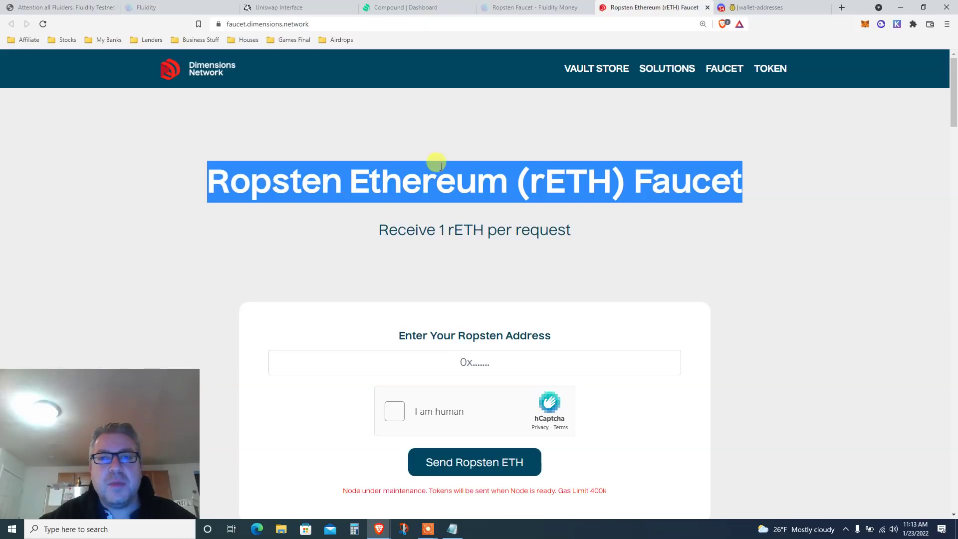
pyautogui.click(865, 25)
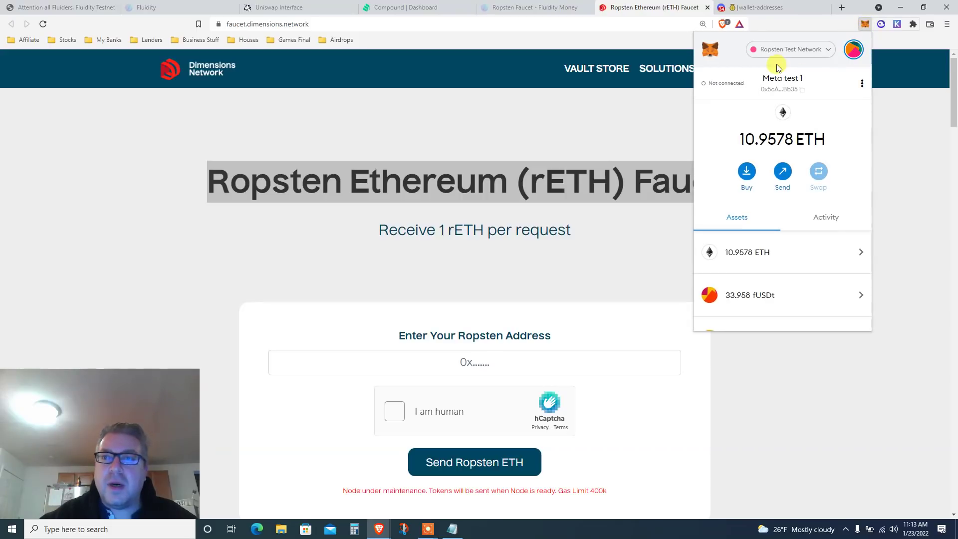
pyautogui.click(623, 246)
pyautogui.scroll(-1, 623, 245)
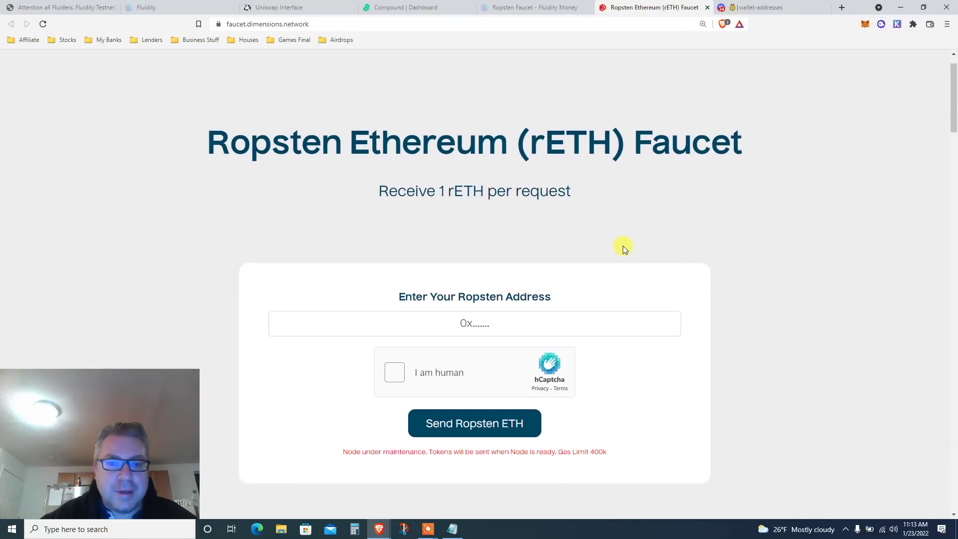
pyautogui.scroll(-1, 623, 246)
pyautogui.press('Down')
pyautogui.press('Return')
# Solve the hCaptcha challenge by selecting the motorcycle images across two sets.
pyautogui.click(395, 332)
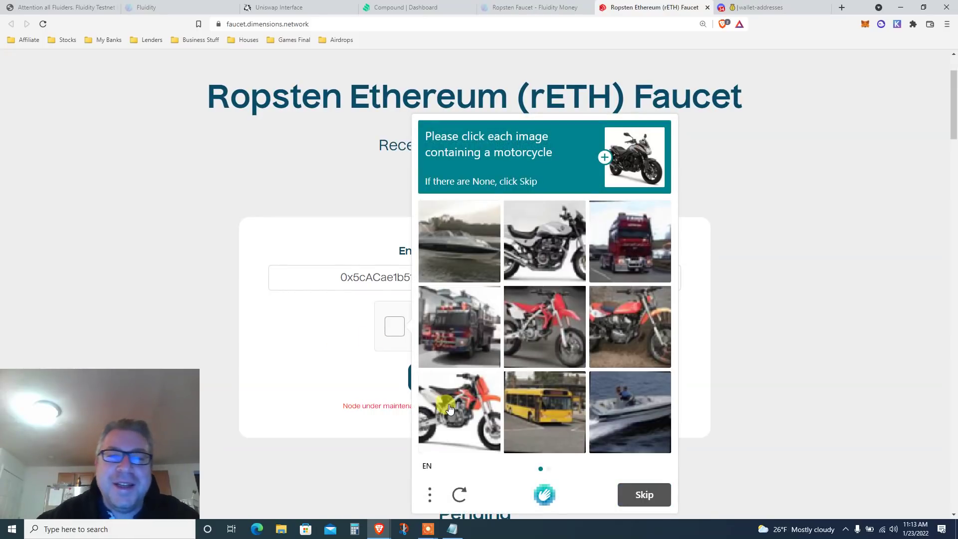
pyautogui.click(449, 407)
pyautogui.click(541, 329)
pyautogui.click(626, 319)
pyautogui.click(522, 230)
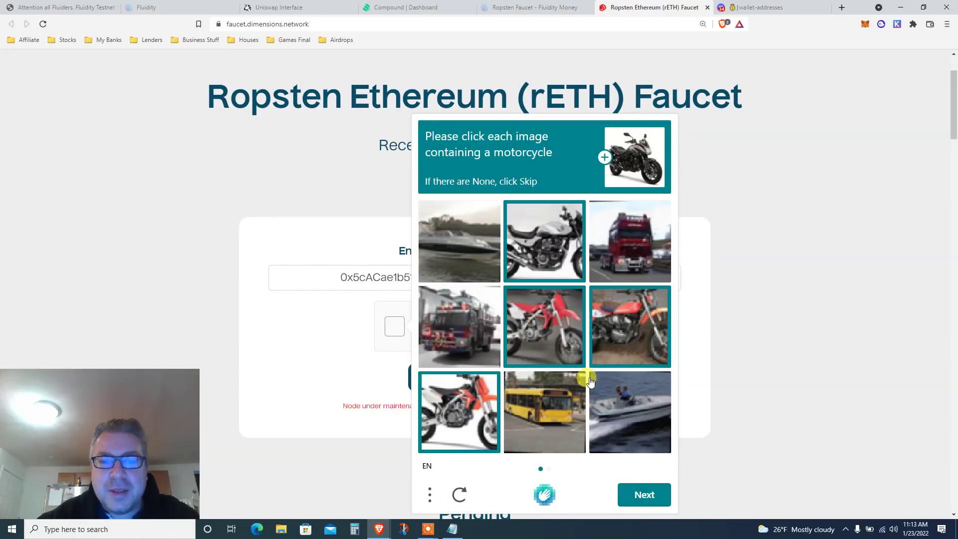
pyautogui.click(647, 492)
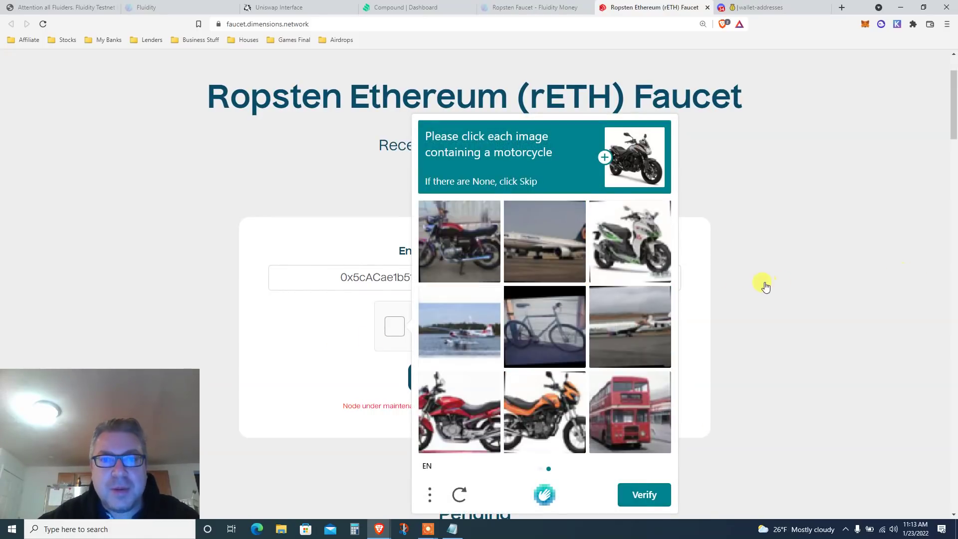
pyautogui.click(450, 413)
pyautogui.click(557, 404)
pyautogui.click(549, 347)
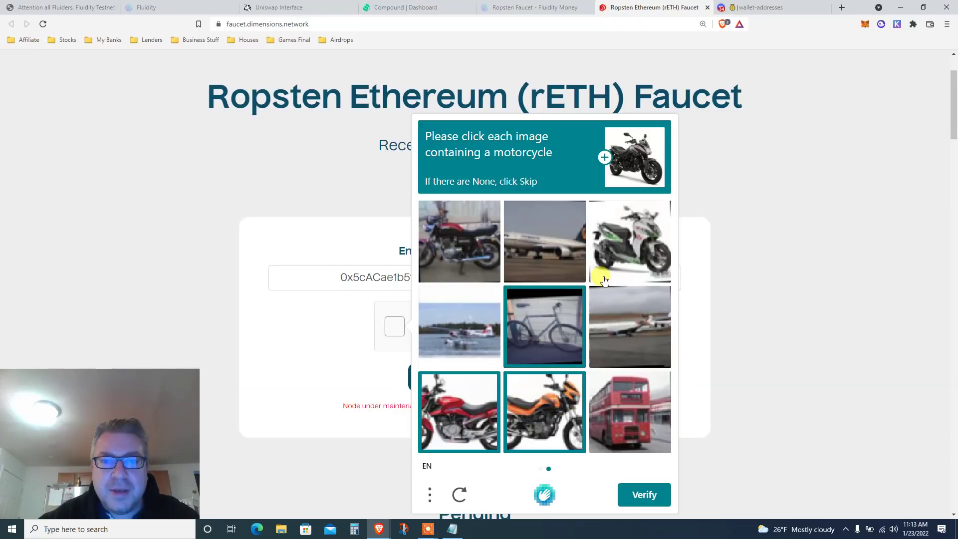
pyautogui.click(618, 250)
pyautogui.click(473, 252)
pyautogui.click(547, 341)
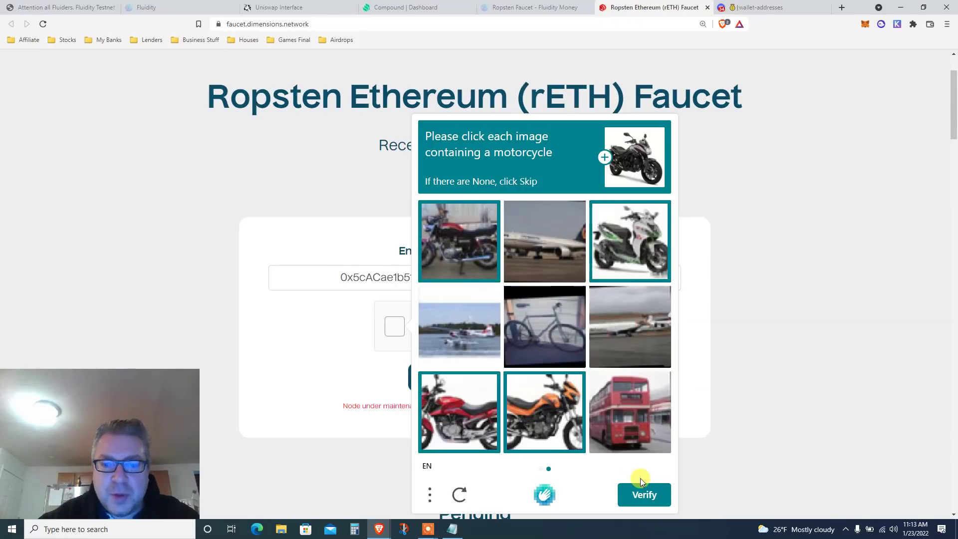
pyautogui.click(649, 490)
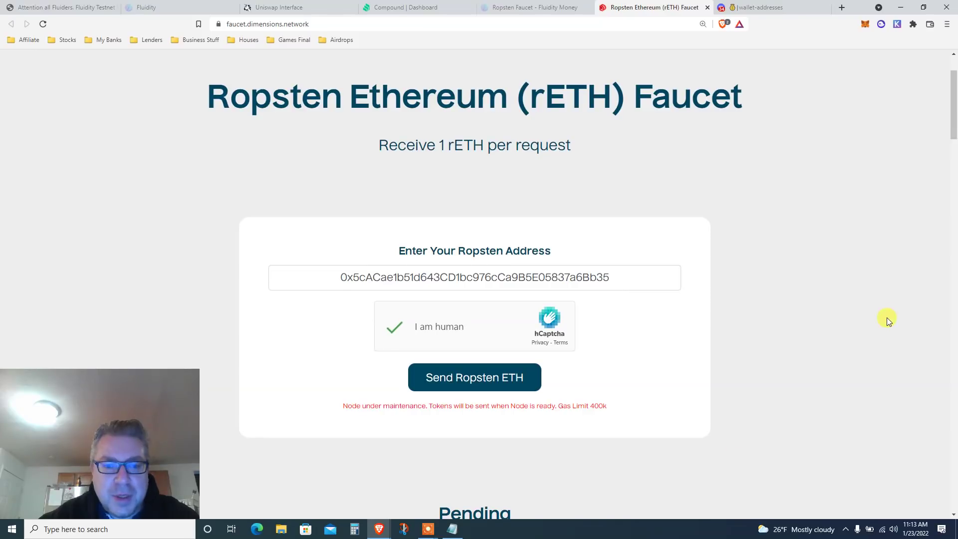
# Submit the 1 rETH request, dismissing the verification popup and resubmitting.
pyautogui.click(451, 380)
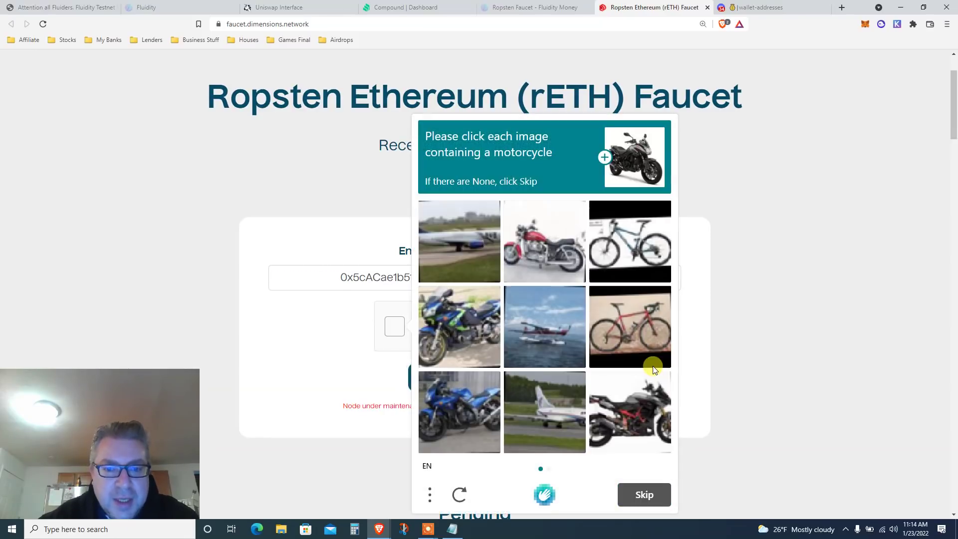
pyautogui.click(734, 361)
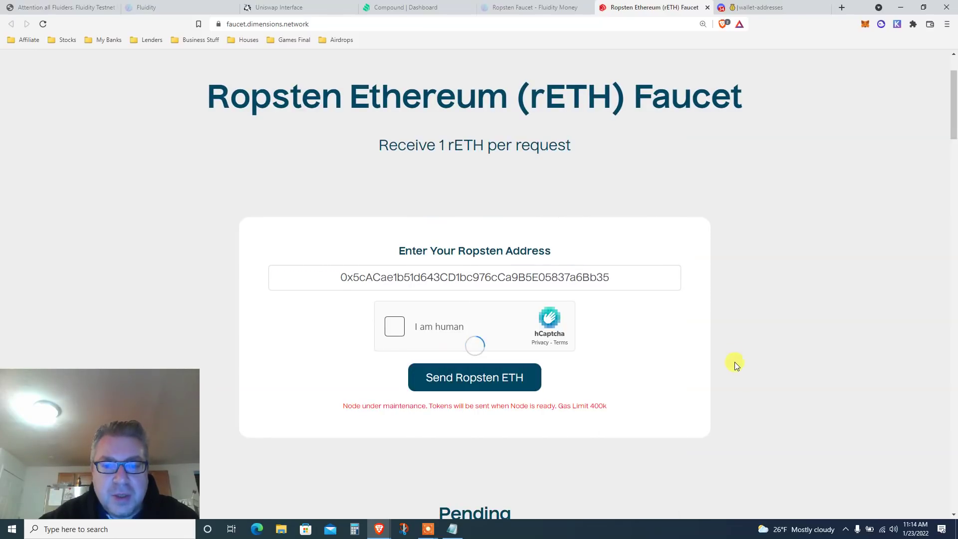
pyautogui.click(509, 382)
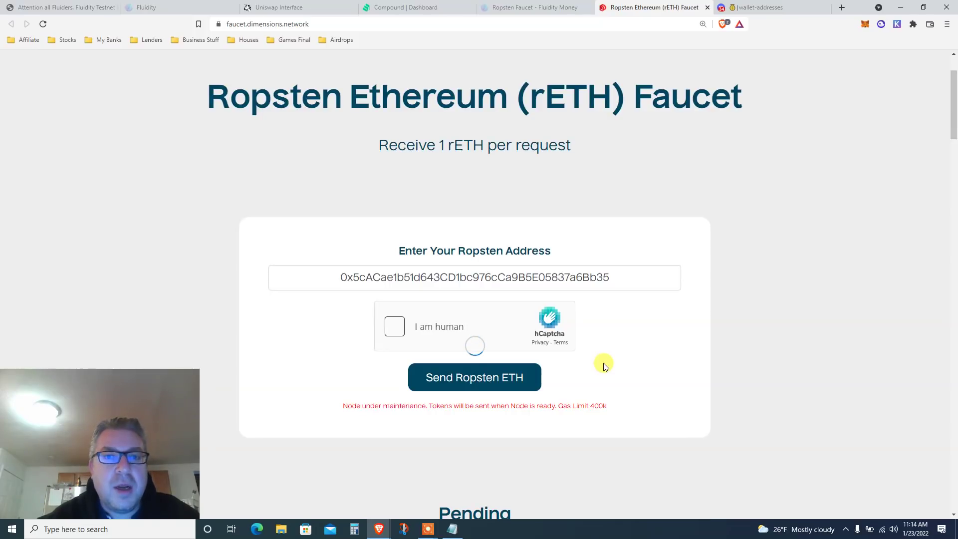
# Check the wallet, highlight the node maintenance notice, and search the page for the wallet address.
pyautogui.click(865, 26)
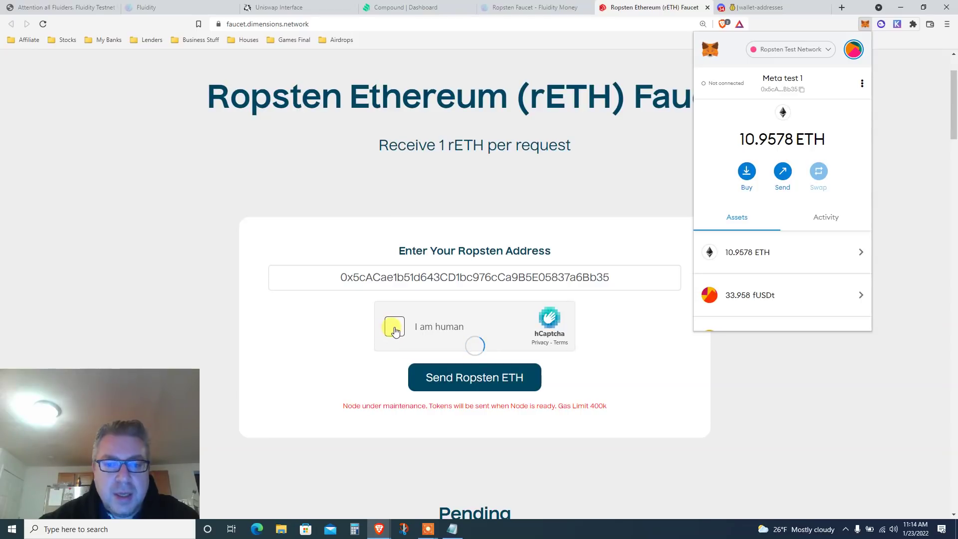
pyautogui.tripleClick(367, 406)
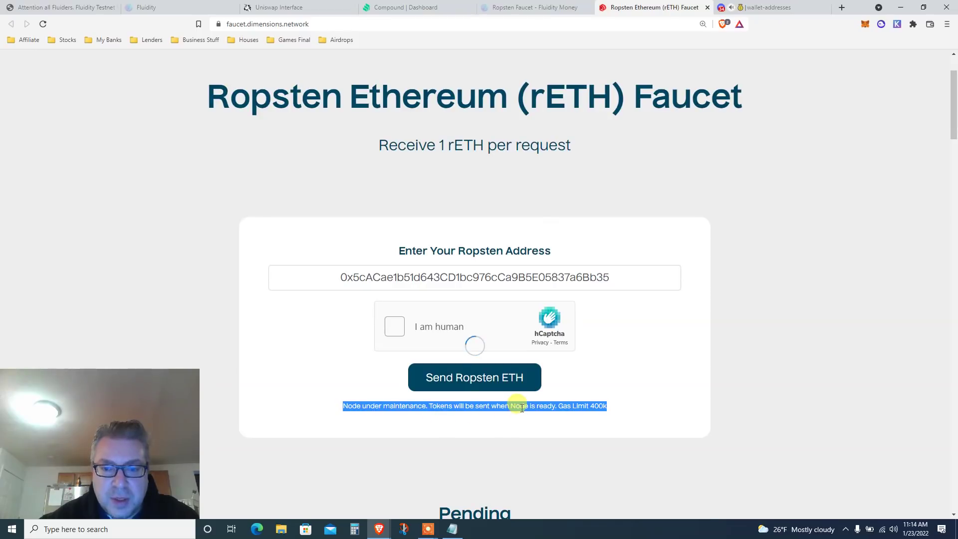
pyautogui.moveTo(954, 107); pyautogui.dragTo(897, 166)
pyautogui.hotkey('ctrl', 'f')
pyautogui.write('0x5cACae1b51d643CD1bc976cCa9B5E05837a6Bb35')
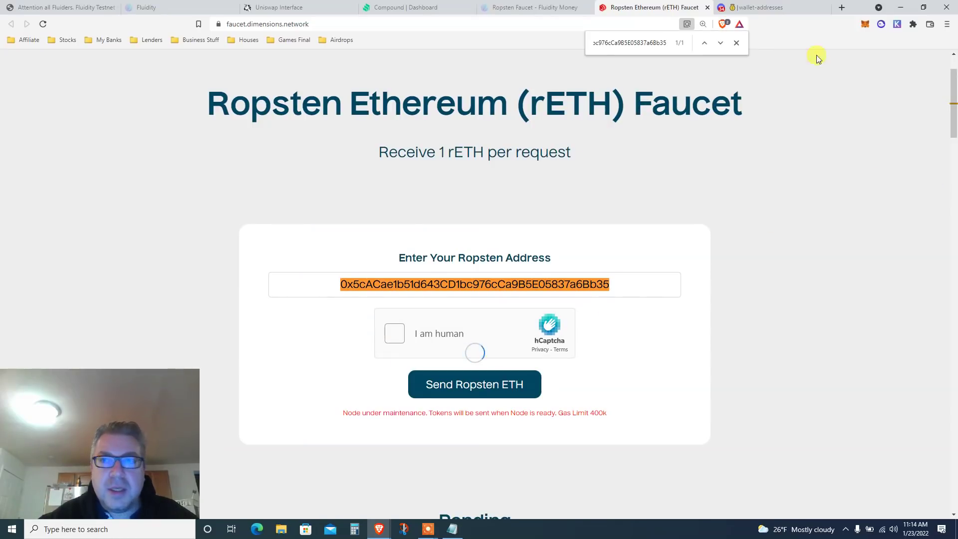
# Confirm the wallet's Ropsten balance of 10.9578 ETH and close the wallet overview.
pyautogui.click(864, 25)
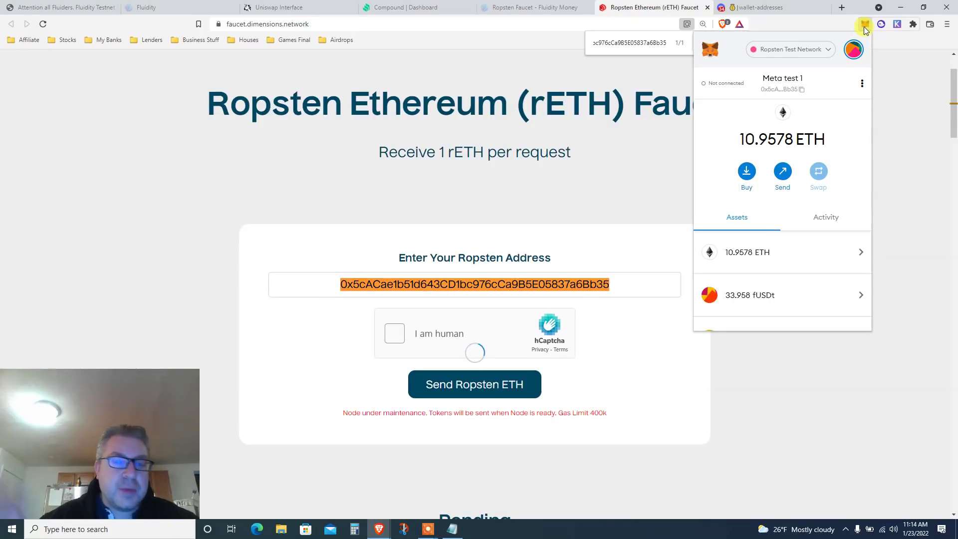
pyautogui.doubleClick(746, 140)
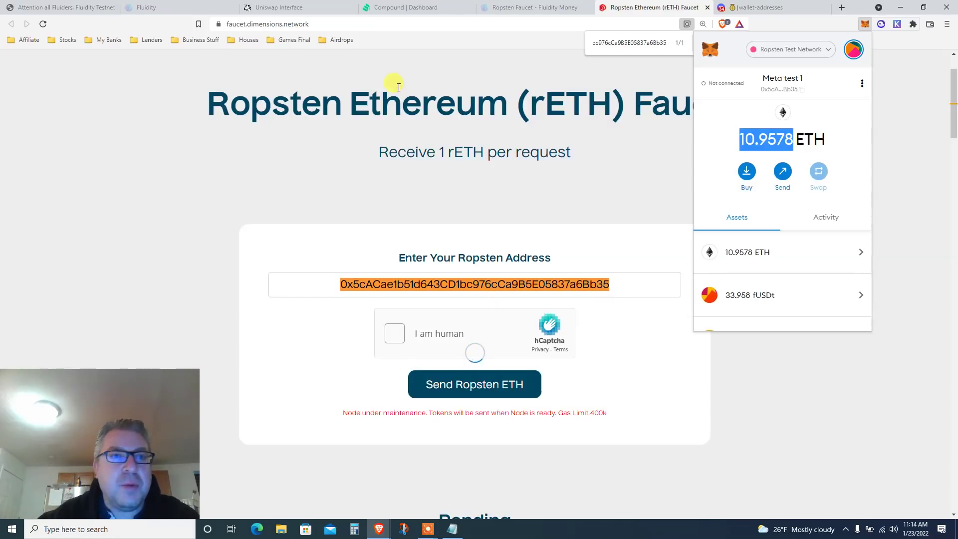
pyautogui.click(172, 6)
# Back in the blog, highlight the Step 3 ƒUSDT heading and the line on obtaining Fluid Assets.
pyautogui.click(93, 4)
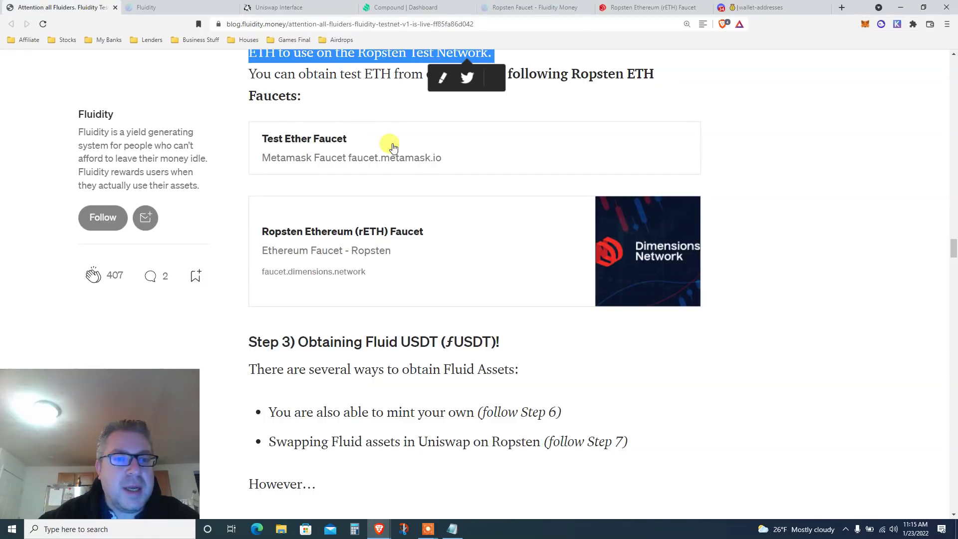
pyautogui.scroll(-3, 800, 243)
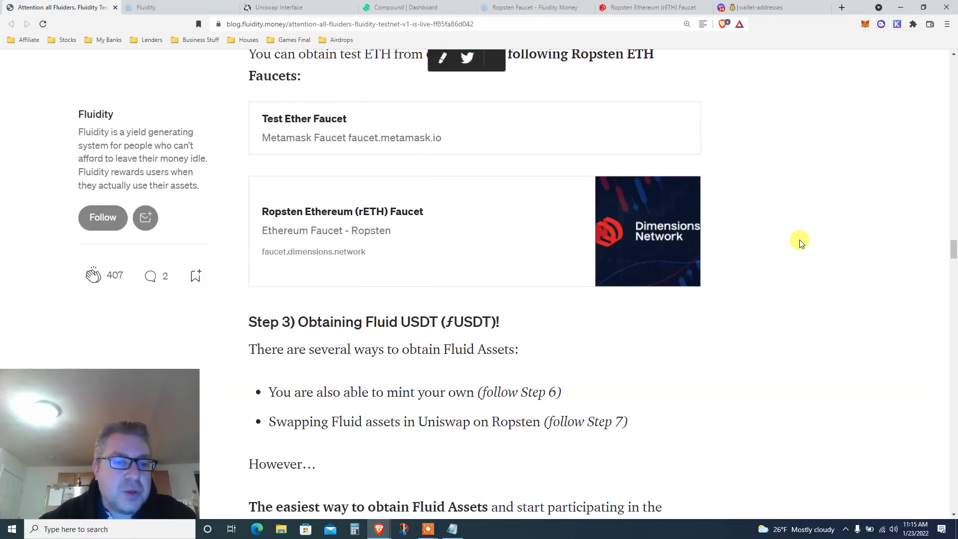
pyautogui.scroll(-1, 800, 242)
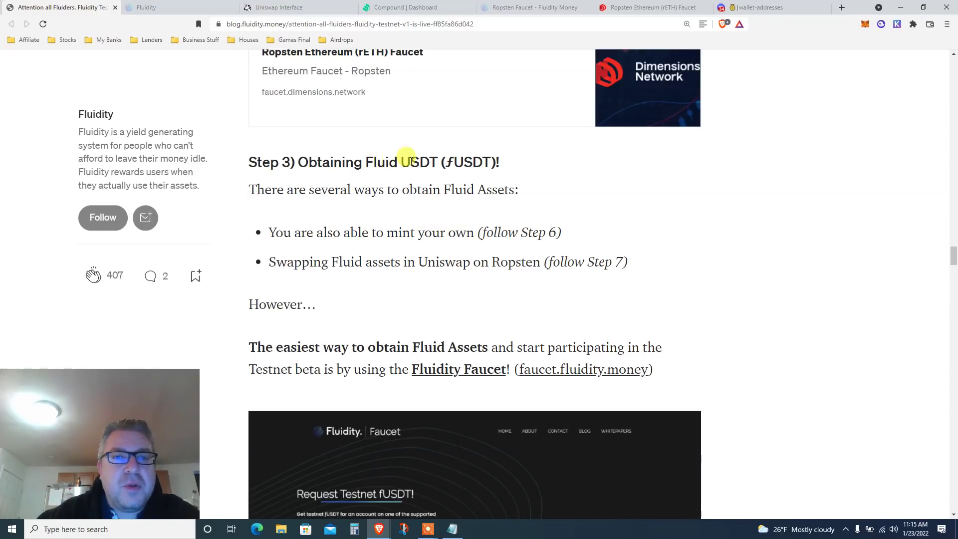
pyautogui.doubleClick(477, 163)
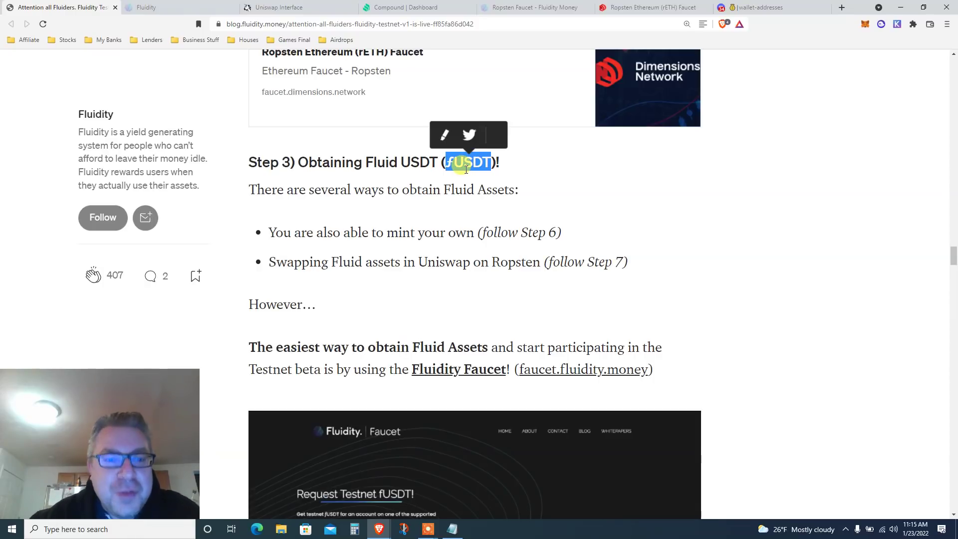
pyautogui.tripleClick(464, 164)
pyautogui.tripleClick(422, 189)
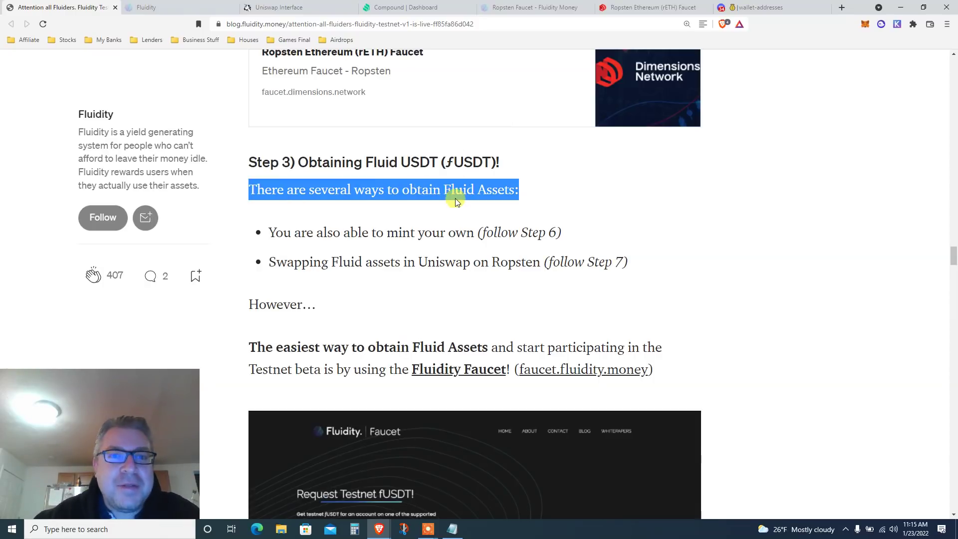
# Highlight the sentence recommending the Fluidity Faucet, then move to the Fluidity swap app.
pyautogui.scroll(-2, 456, 202)
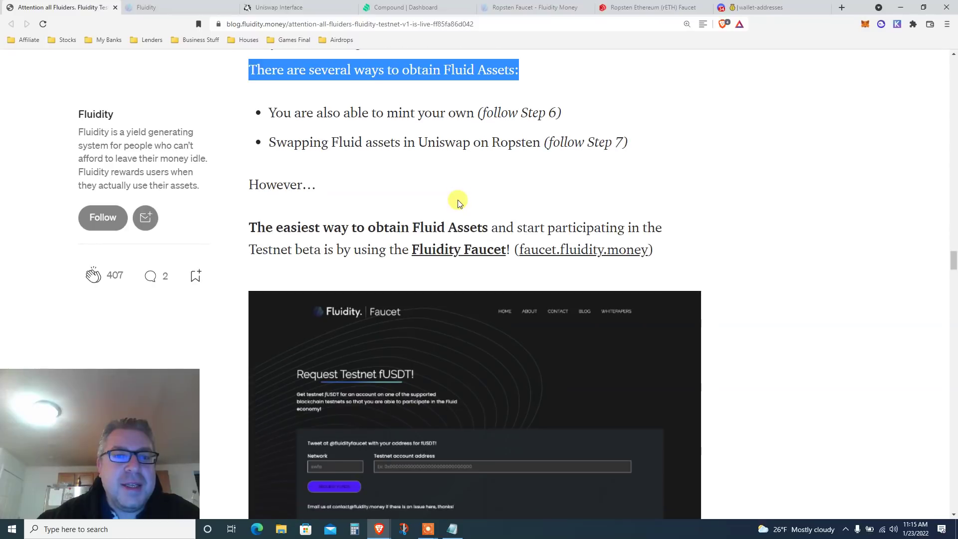
pyautogui.tripleClick(407, 222)
pyautogui.click(370, 246)
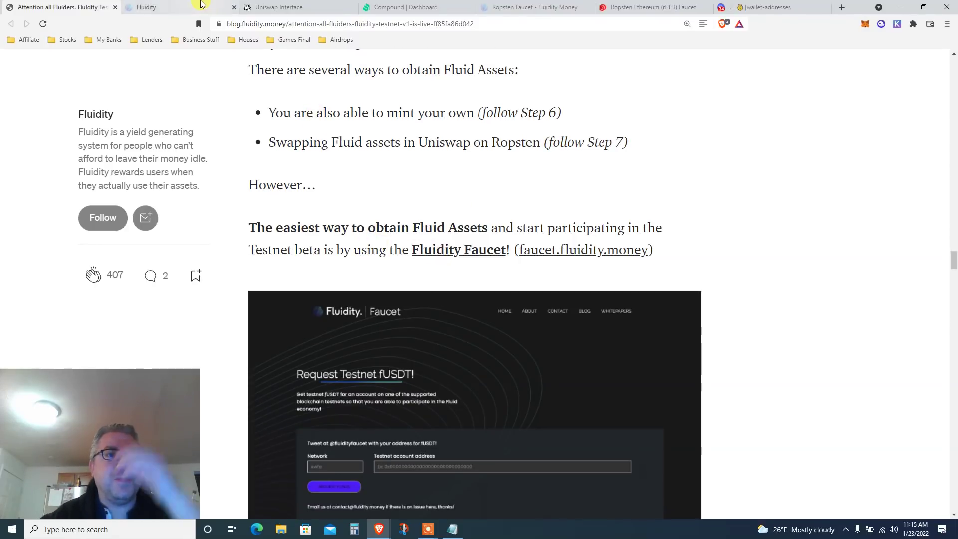
pyautogui.click(201, 5)
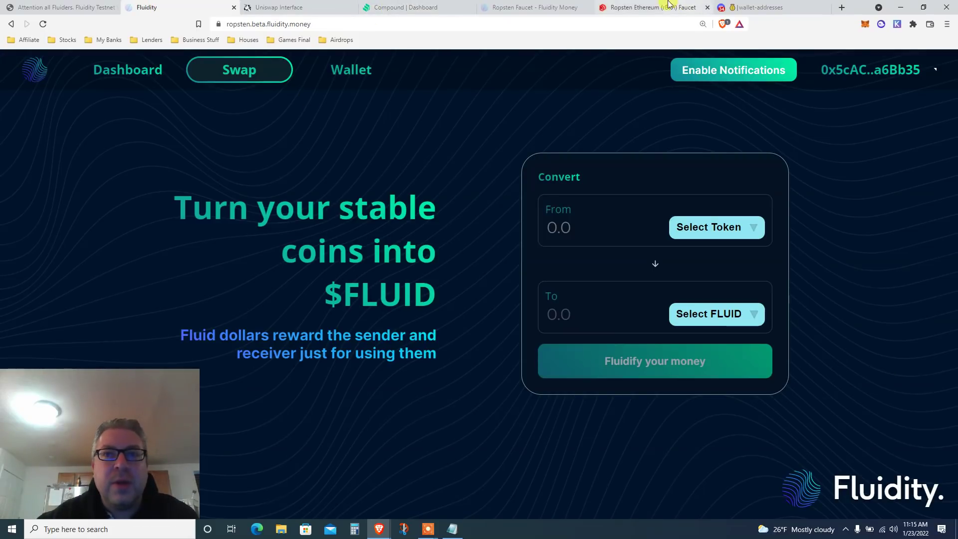
# On the Fluidity Faucet page, read the tweet-a-unique-code and follow-the-process instructions.
pyautogui.click(539, 7)
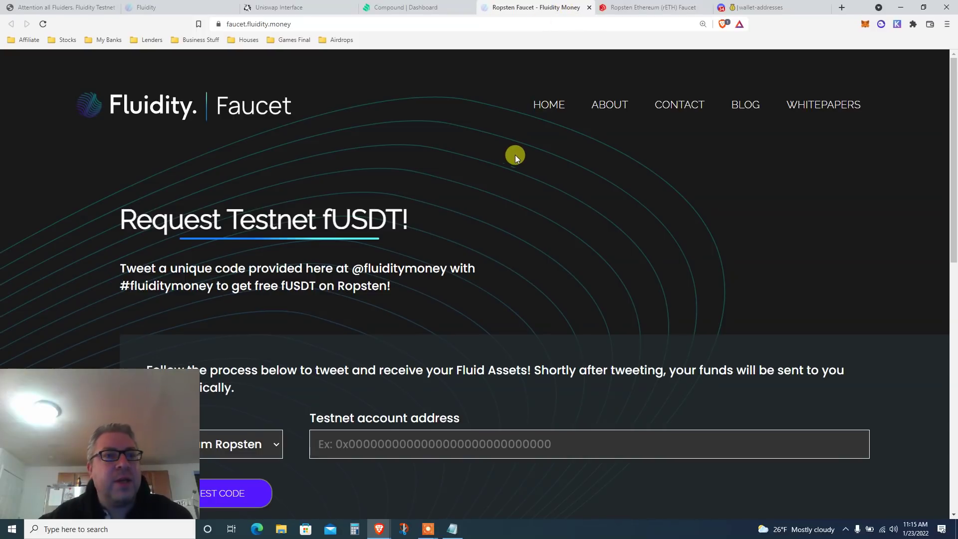
pyautogui.scroll(-2, 518, 160)
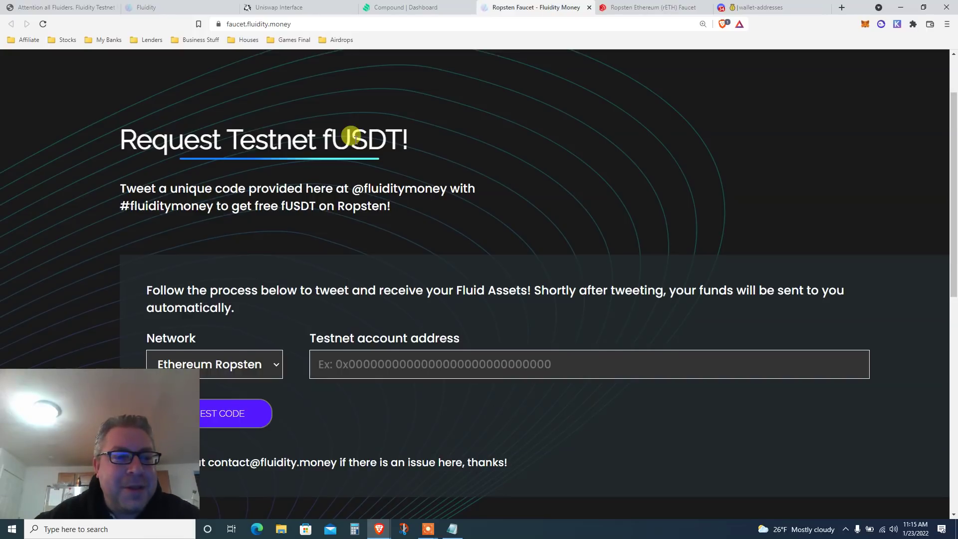
pyautogui.scroll(-1, 354, 139)
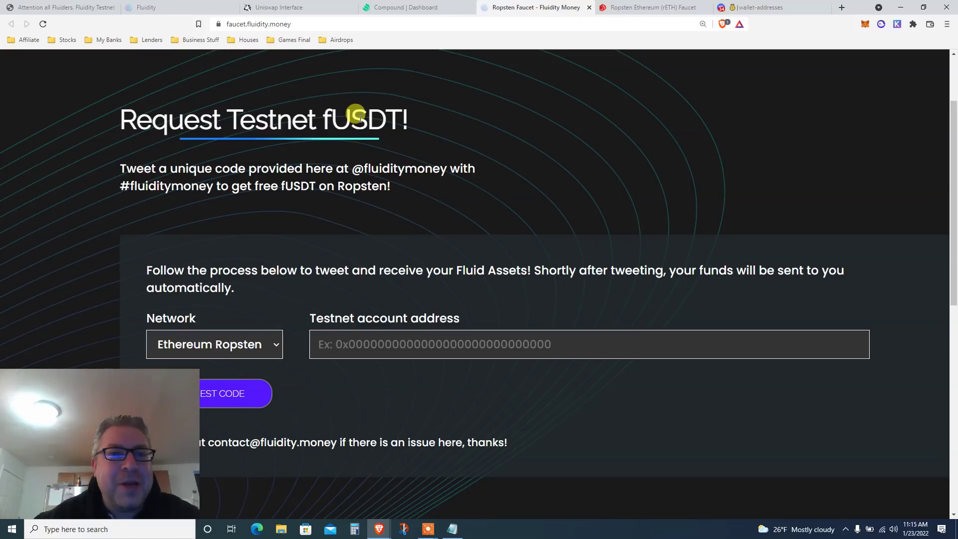
pyautogui.tripleClick(209, 167)
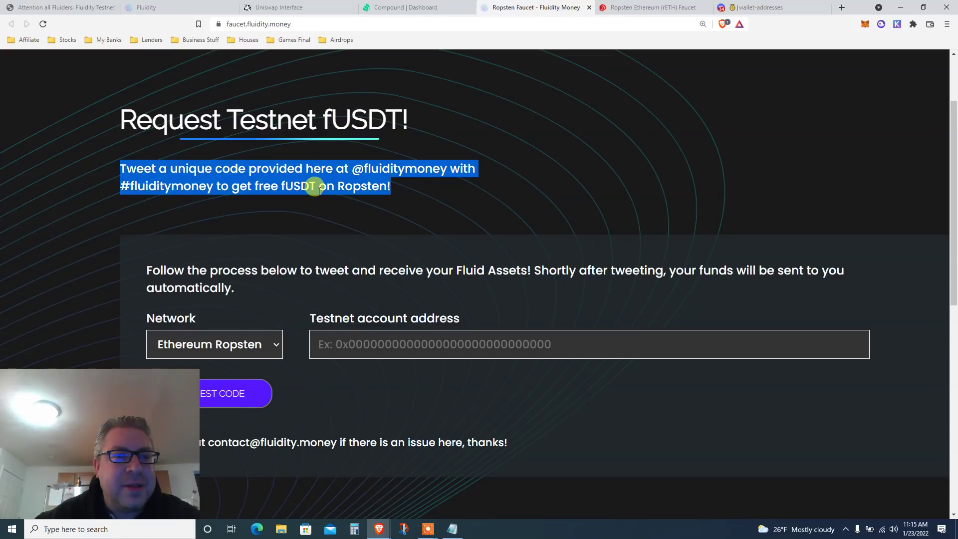
pyautogui.scroll(-2, 318, 190)
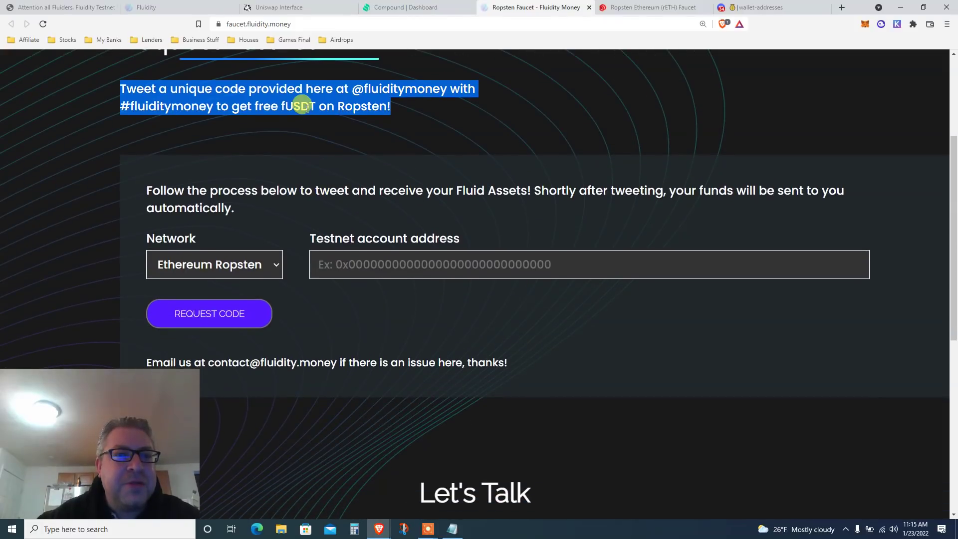
pyautogui.tripleClick(226, 191)
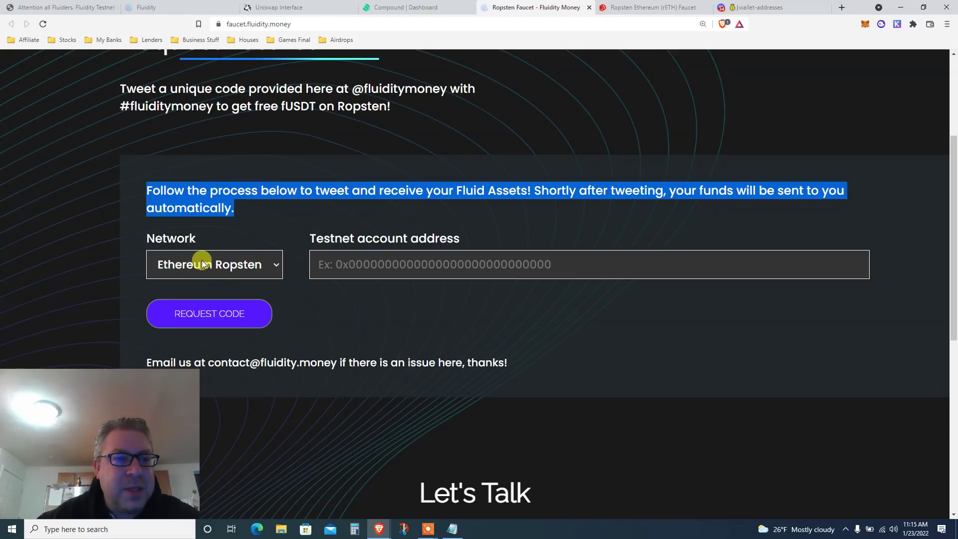
# Paste the wallet address into Testnet account address and request a unique tweet code.
pyautogui.click(455, 263)
pyautogui.write('0x5cACae1b51d643CD1bc976cCa9B5E05837a6Bb35')
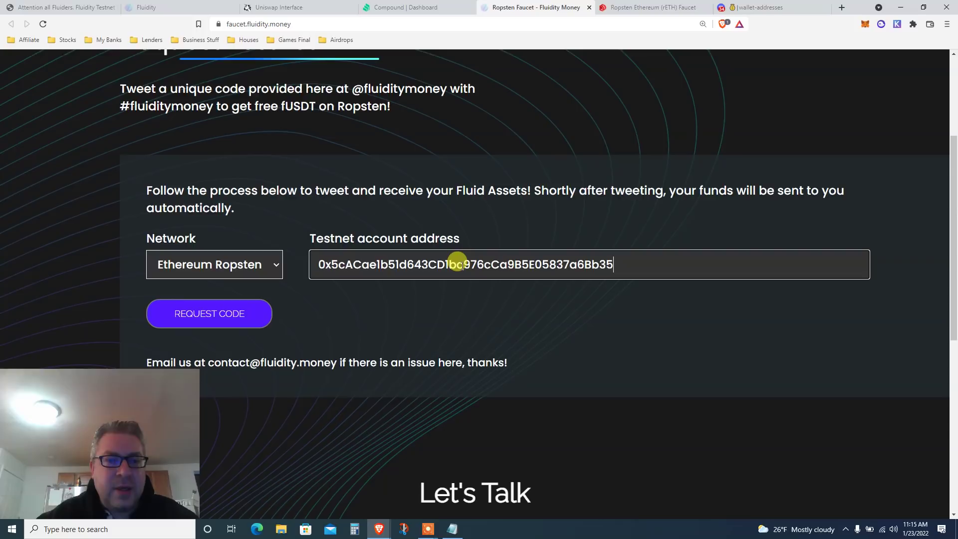
pyautogui.click(462, 300)
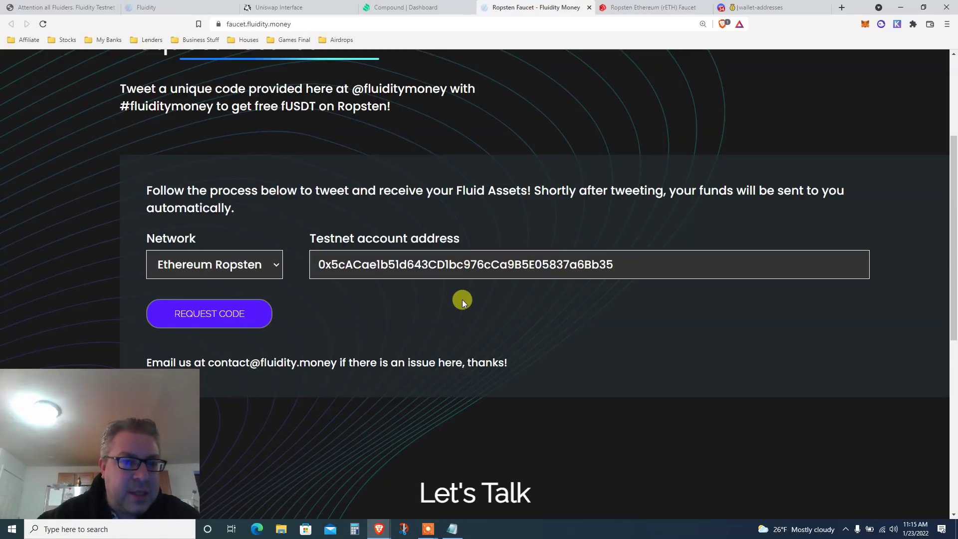
pyautogui.click(208, 313)
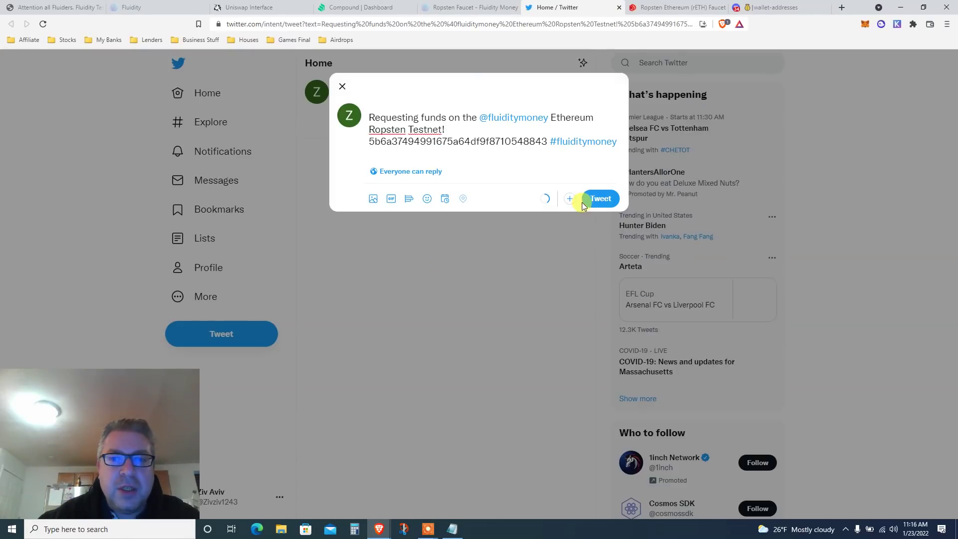
pyautogui.click(599, 199)
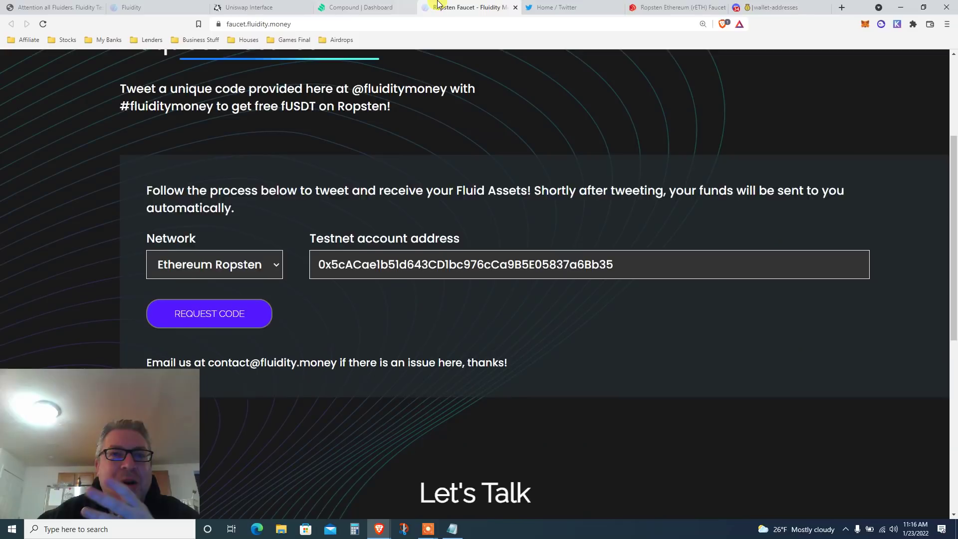
# Back on the Fluidity faucet page, highlight the once-every-24-hours notice.
pyautogui.click(469, 7)
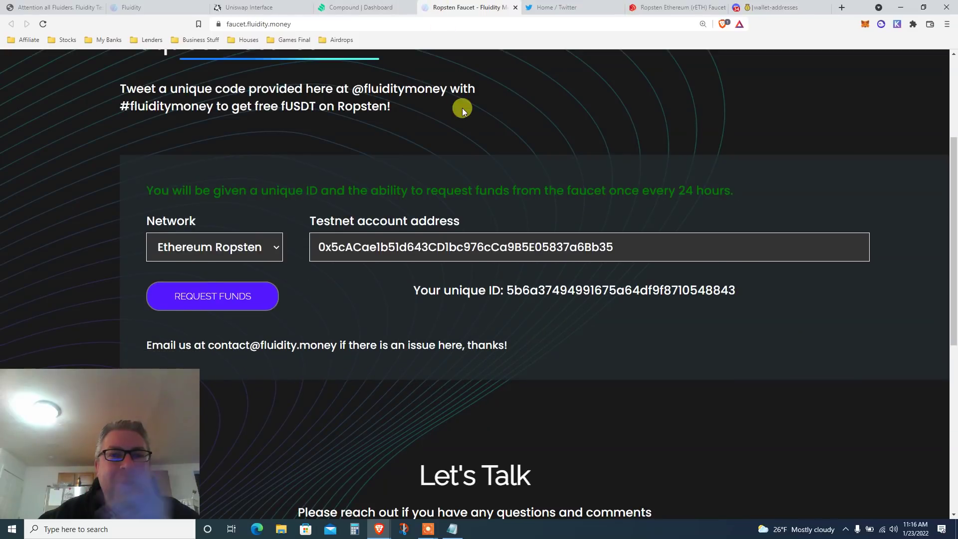
pyautogui.doubleClick(231, 191)
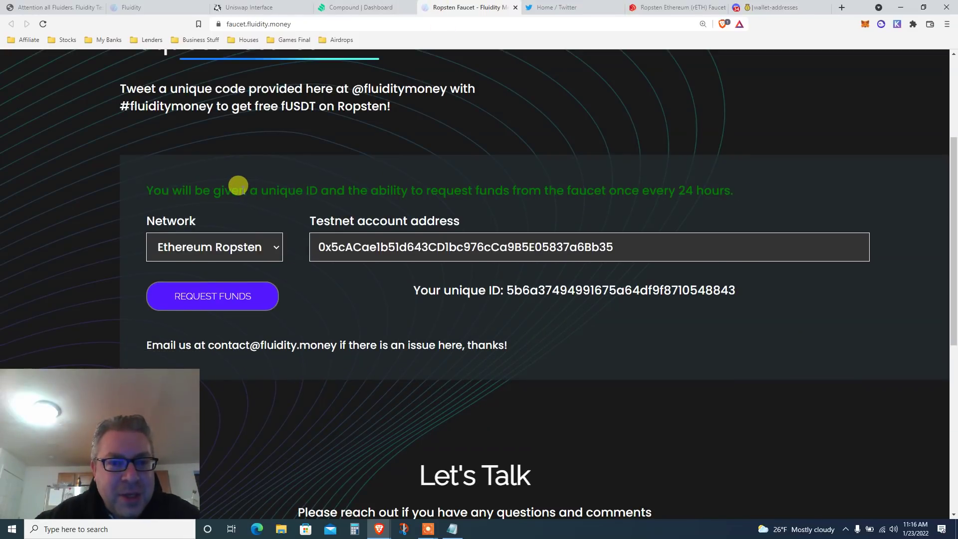
pyautogui.tripleClick(419, 189)
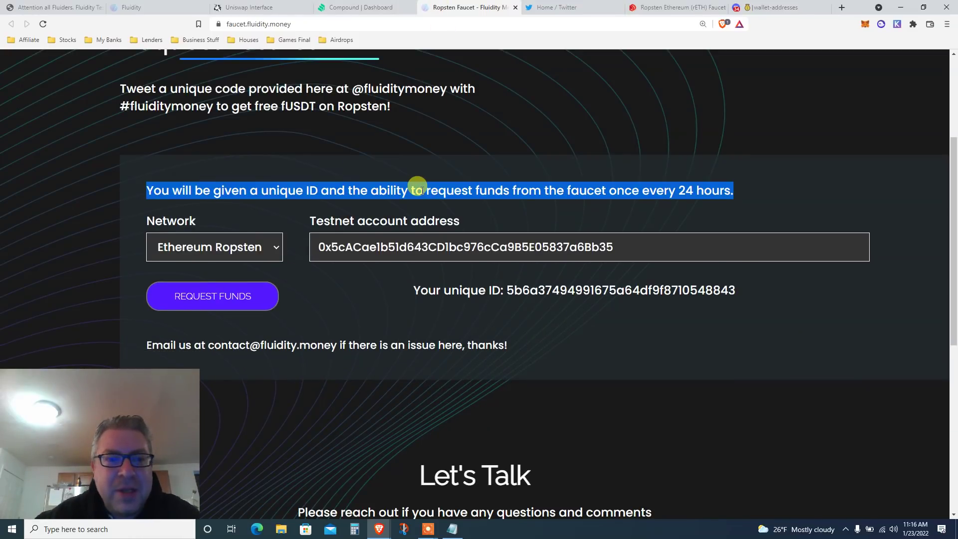
# Check that the wallet holds 33.958 fUSDt and 7.494 USDT, then go to the Fluidity swap page.
pyautogui.click(865, 24)
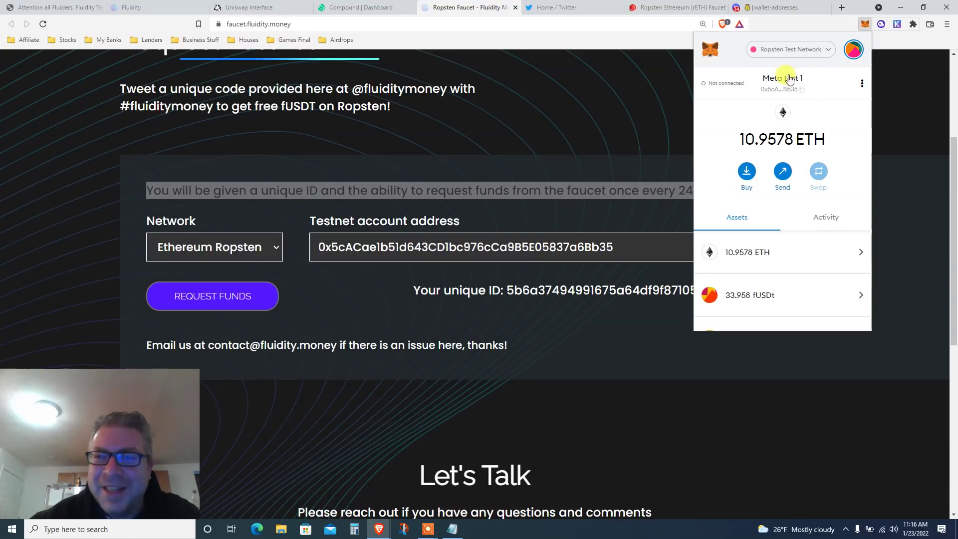
pyautogui.scroll(-3, 731, 150)
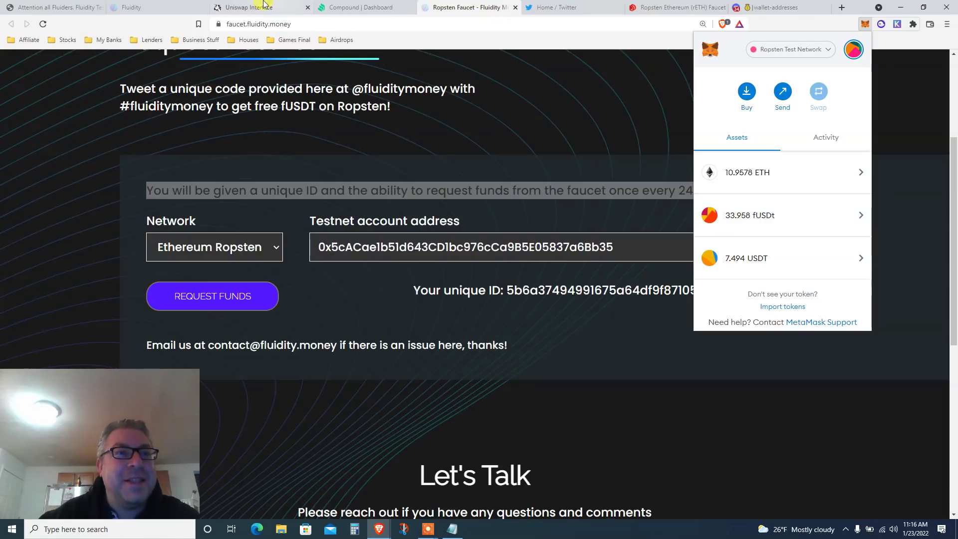
pyautogui.click(168, 8)
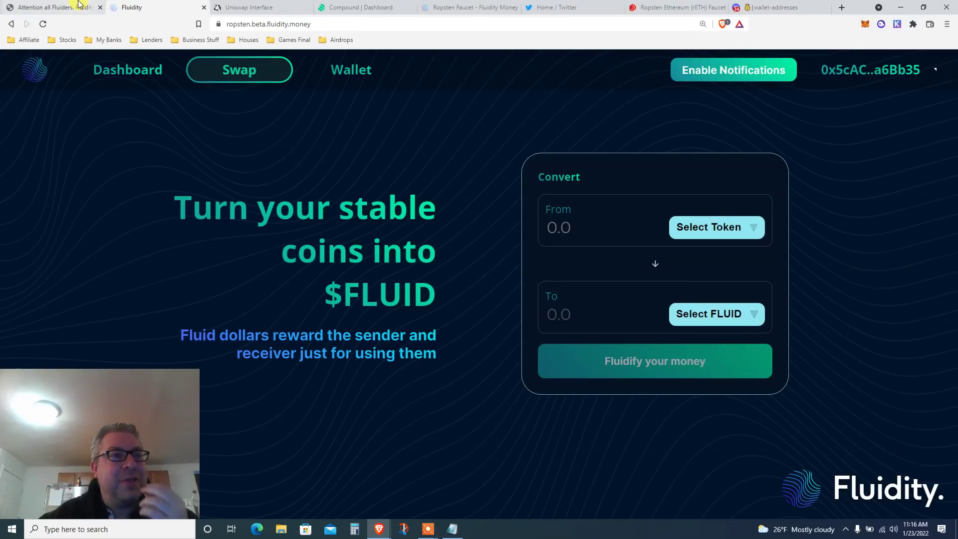
# Return to the Fluidity testnet article and scroll down to the faucet instructions.
pyautogui.click(82, 7)
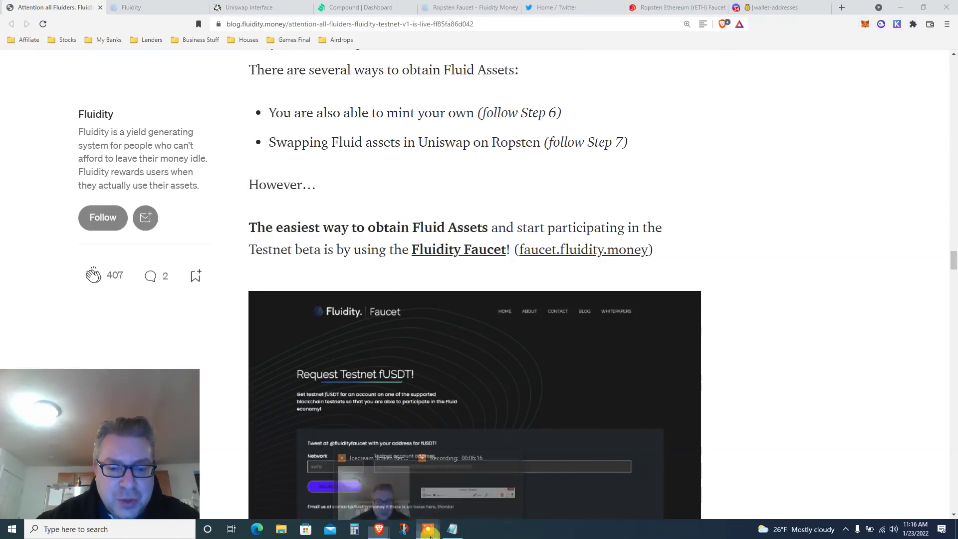
pyautogui.click(428, 529)
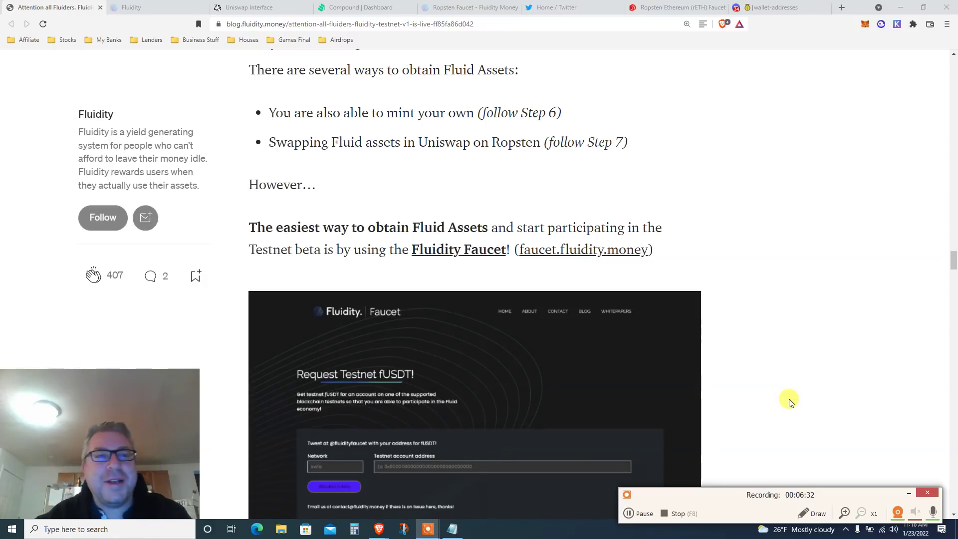
pyautogui.scroll(-2, 763, 353)
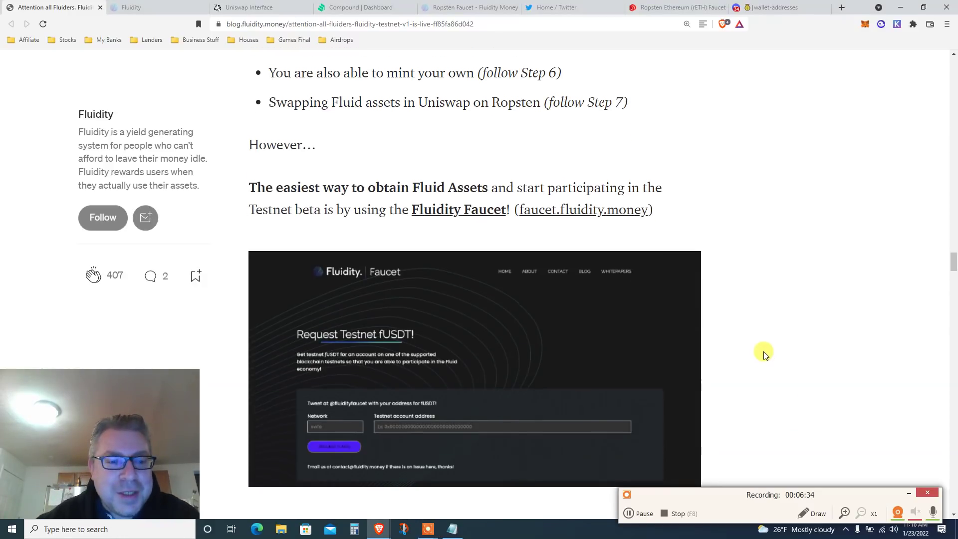
pyautogui.scroll(-1, 765, 354)
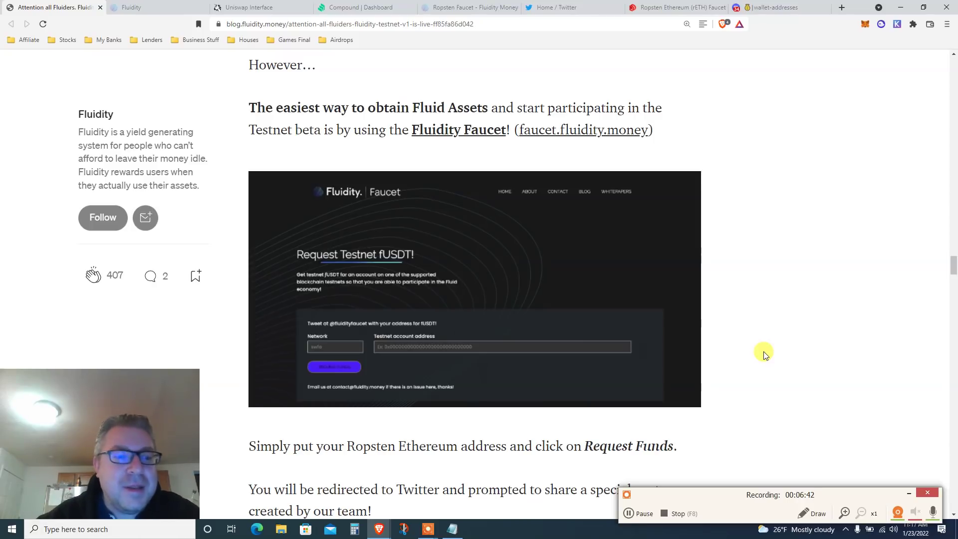
pyautogui.scroll(-3, 764, 353)
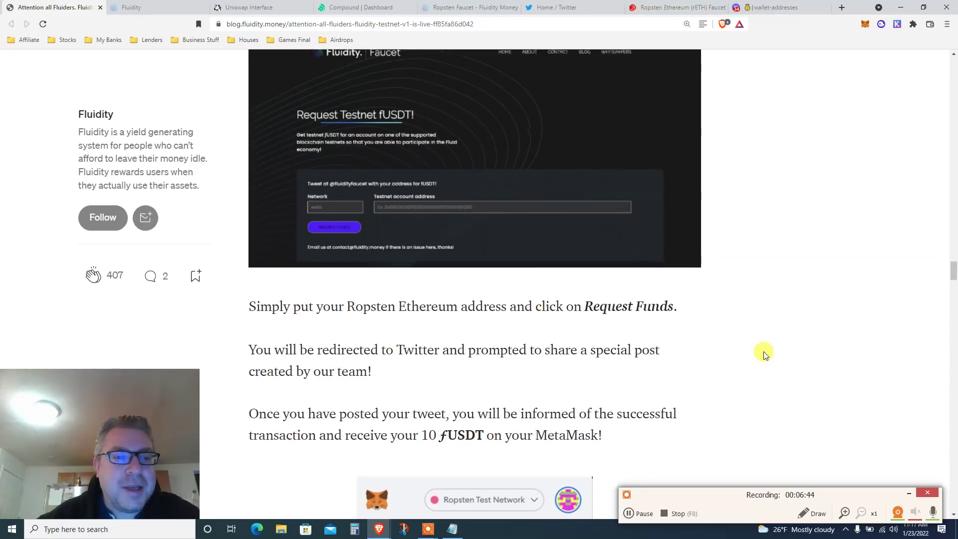
pyautogui.scroll(-3, 764, 353)
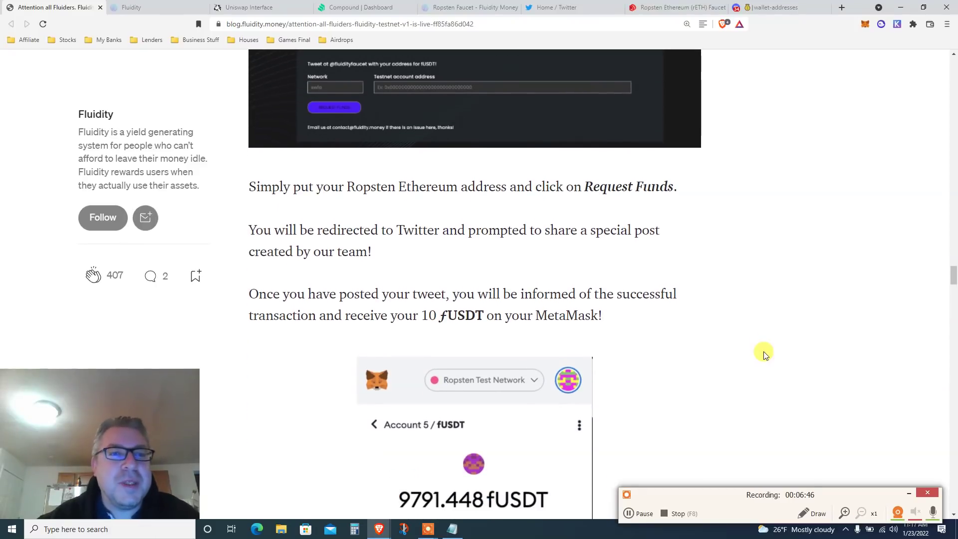
# Highlight the faucet paragraphs on the Ropsten address, Twitter redirect and 10 ƒUSDT, reaching Step 4.
pyautogui.tripleClick(466, 188)
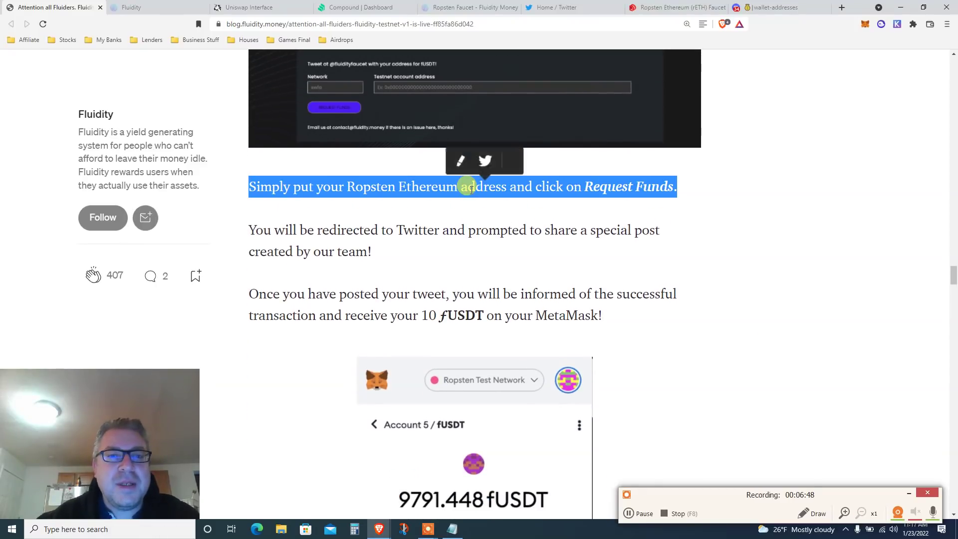
pyautogui.tripleClick(461, 231)
pyautogui.scroll(-2, 462, 237)
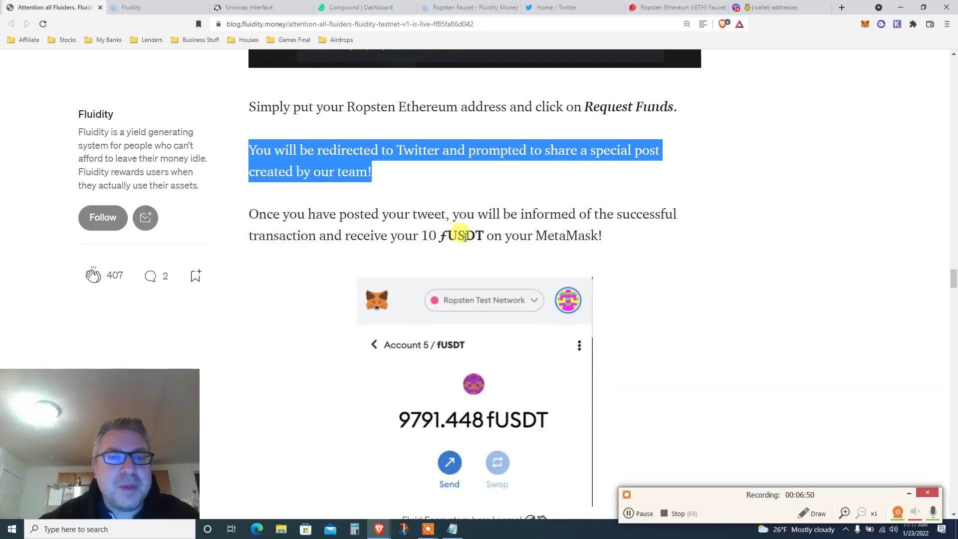
pyautogui.tripleClick(464, 237)
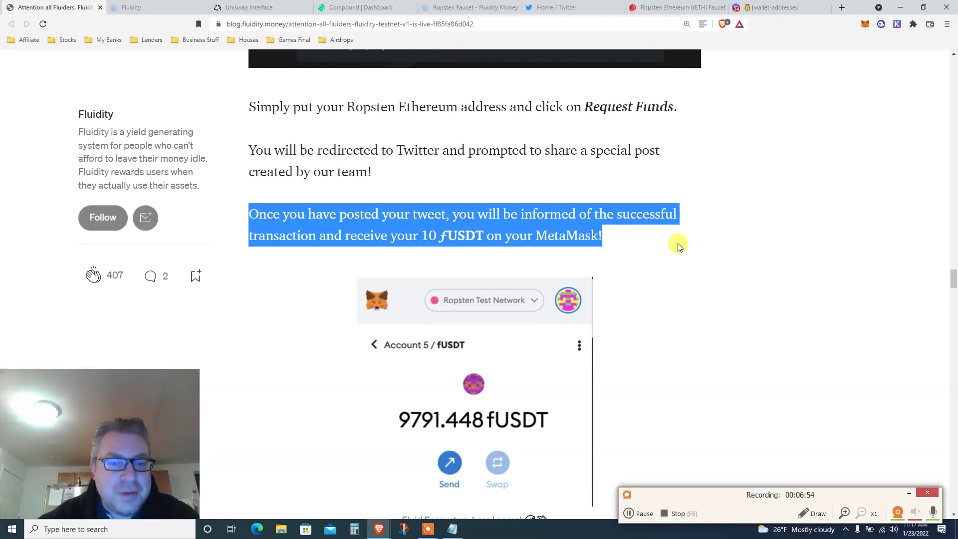
pyautogui.scroll(-5, 678, 244)
pyautogui.scroll(-3, 677, 243)
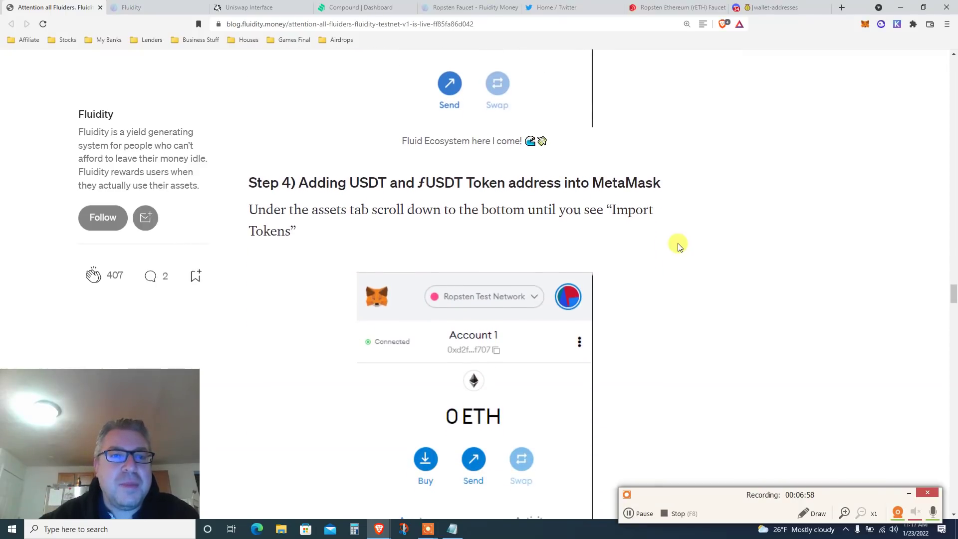
# Highlight USDT and ƒUSDT in the Step 4 heading and mark their token address bullets.
pyautogui.scroll(-1, 677, 244)
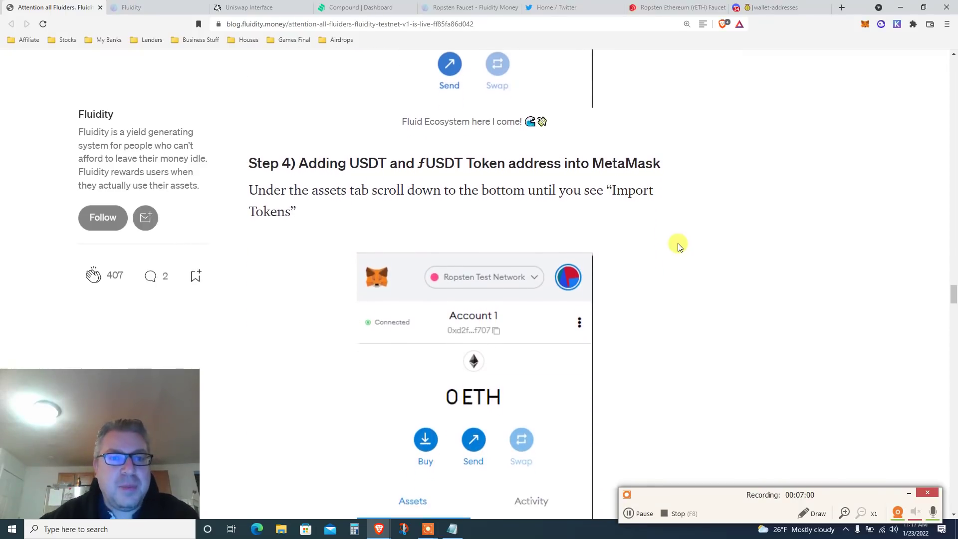
pyautogui.doubleClick(364, 142)
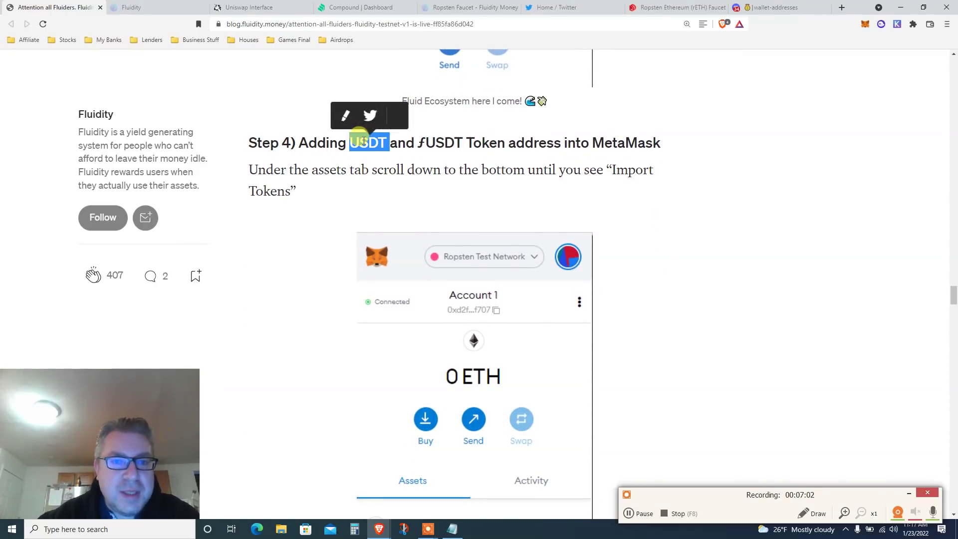
pyautogui.doubleClick(432, 144)
pyautogui.scroll(-2, 509, 162)
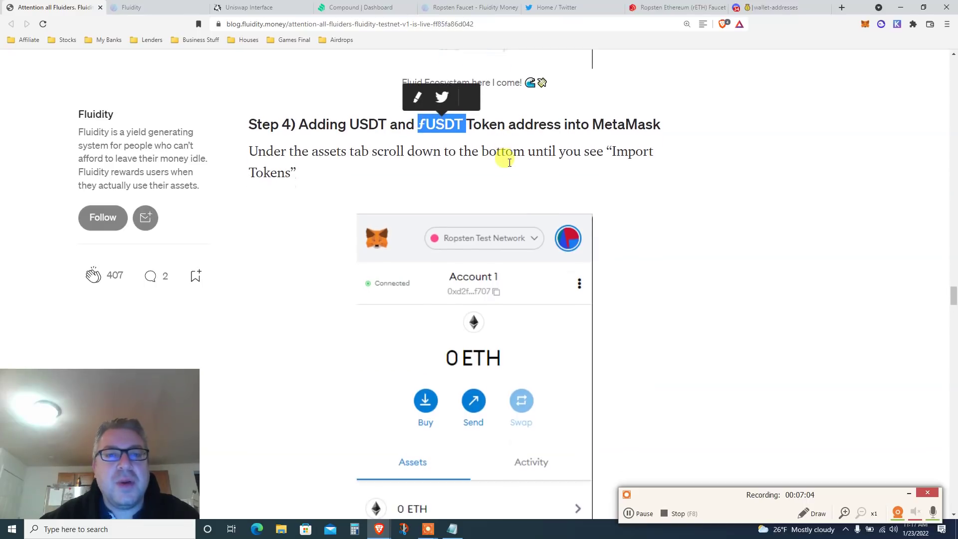
pyautogui.scroll(-5, 712, 178)
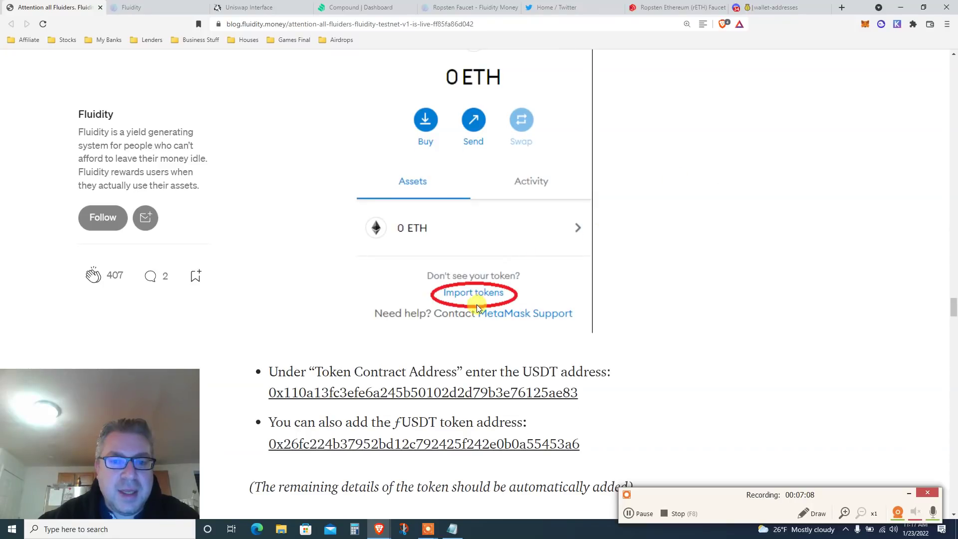
pyautogui.scroll(-3, 556, 295)
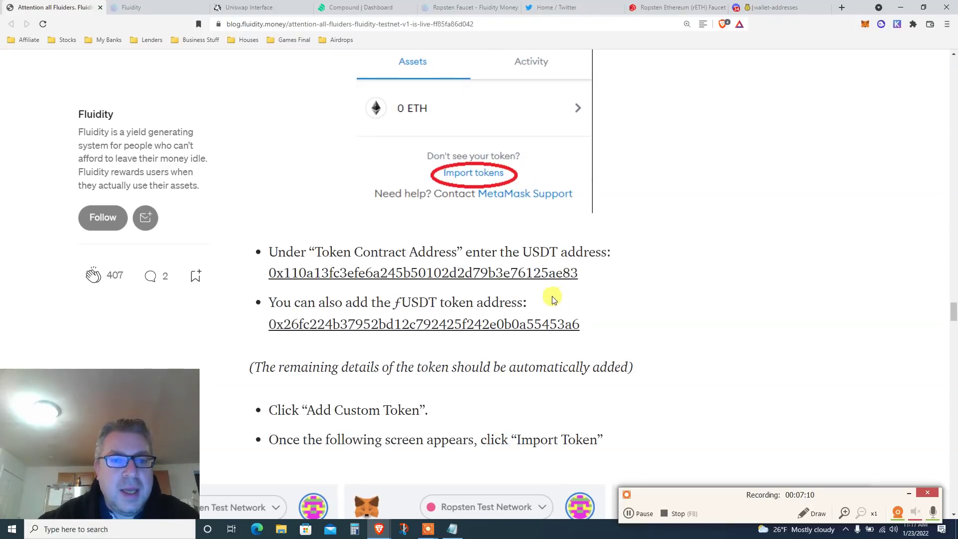
pyautogui.moveTo(526, 247); pyautogui.dragTo(567, 252)
pyautogui.moveTo(396, 303); pyautogui.dragTo(437, 303)
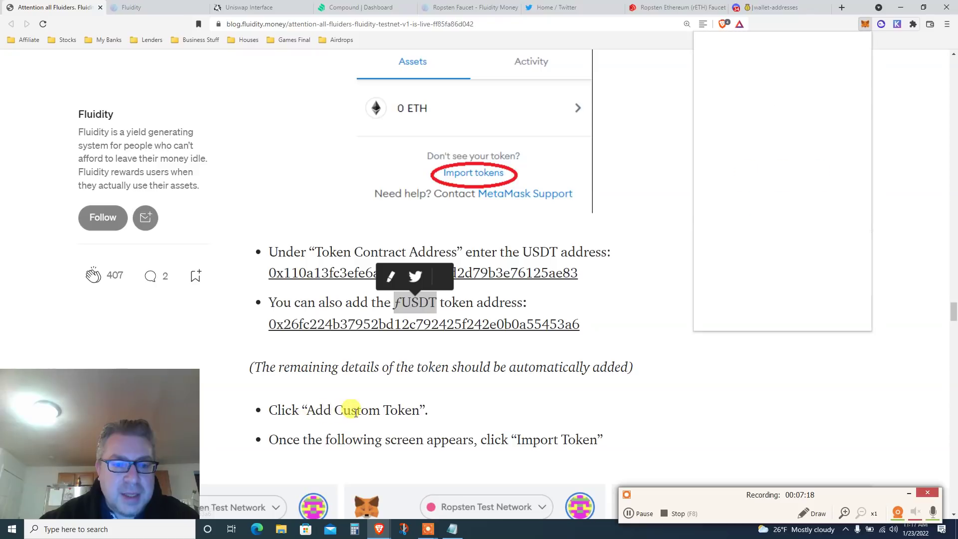
# Scroll MetaMask's assets to confirm 43.958 fUSDt and 7.494 USDT.
pyautogui.scroll(-3, 701, 178)
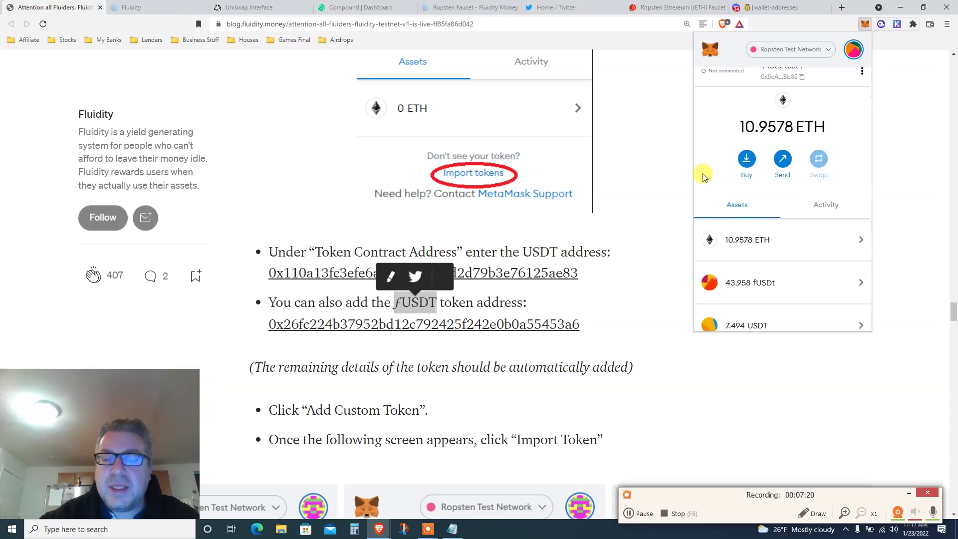
pyautogui.scroll(-1, 704, 178)
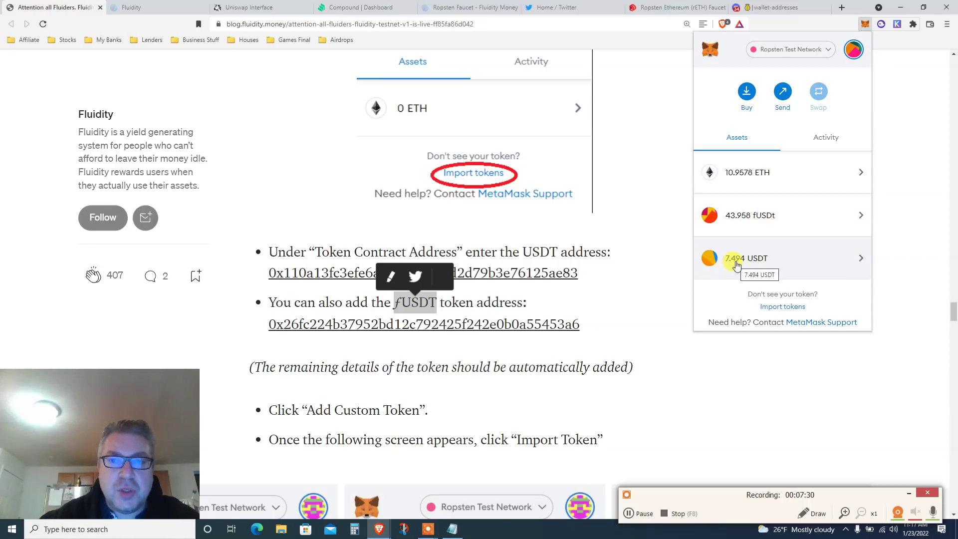
# Back in the article, highlight the bullet about importing the token and scroll on to Step 5.
pyautogui.click(615, 317)
pyautogui.scroll(-3, 615, 317)
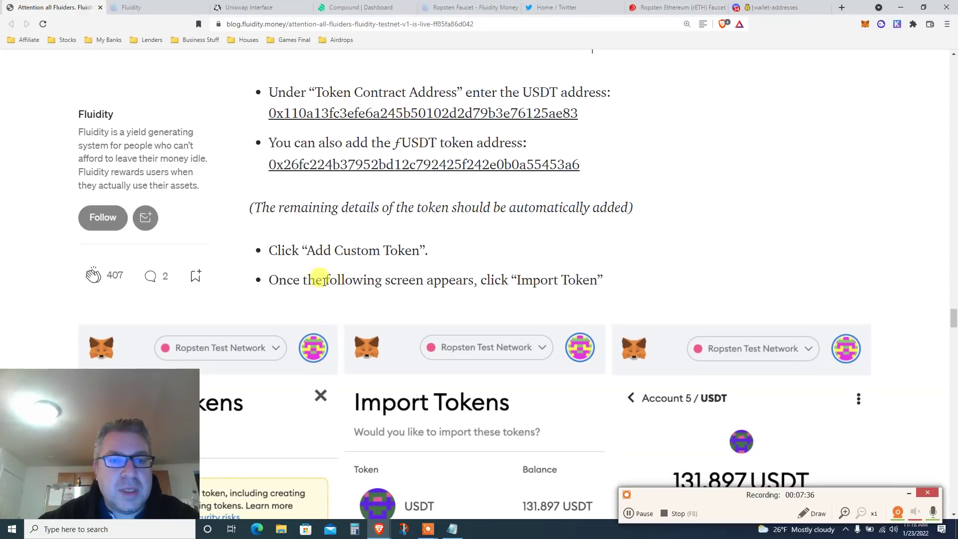
pyautogui.tripleClick(464, 281)
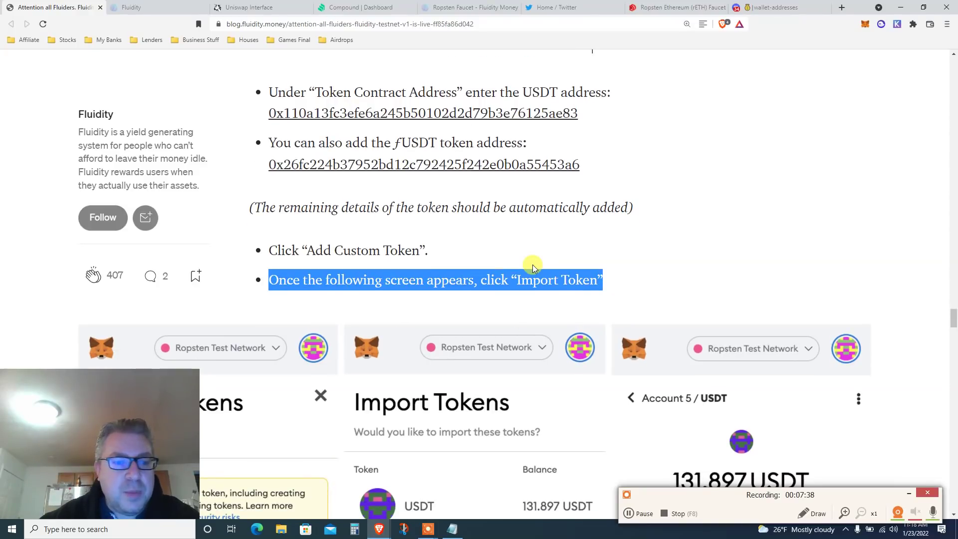
pyautogui.scroll(-5, 533, 268)
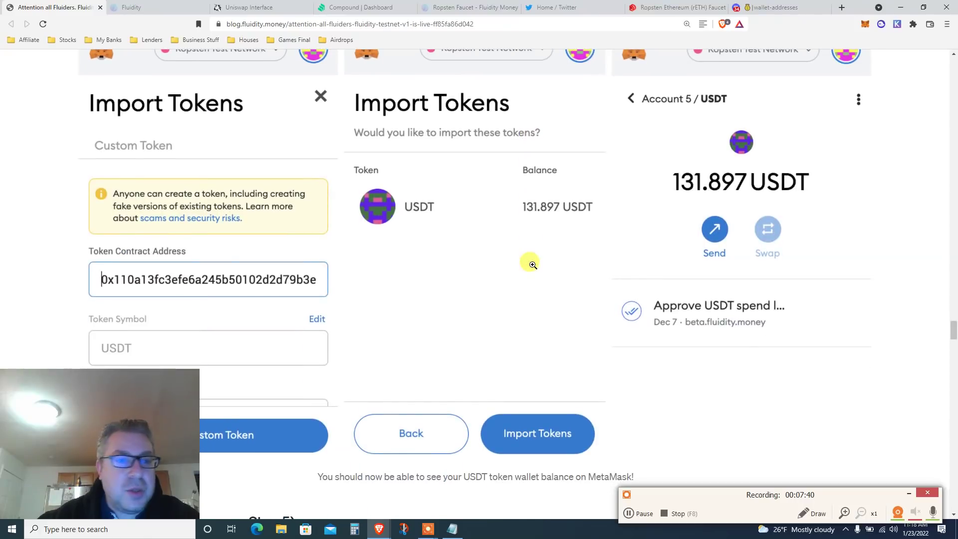
pyautogui.scroll(-1, 529, 262)
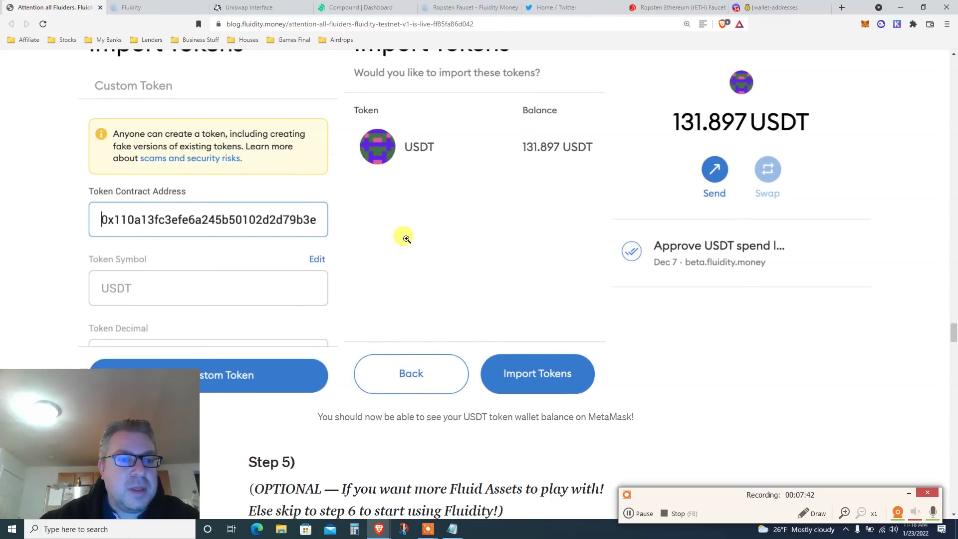
pyautogui.scroll(-3, 406, 239)
pyautogui.scroll(-2, 406, 239)
# Highlight Step 5's optional note, the skip-to-Step-6 line and USDT in the Compound paragraph.
pyautogui.tripleClick(423, 229)
pyautogui.scroll(-1, 456, 222)
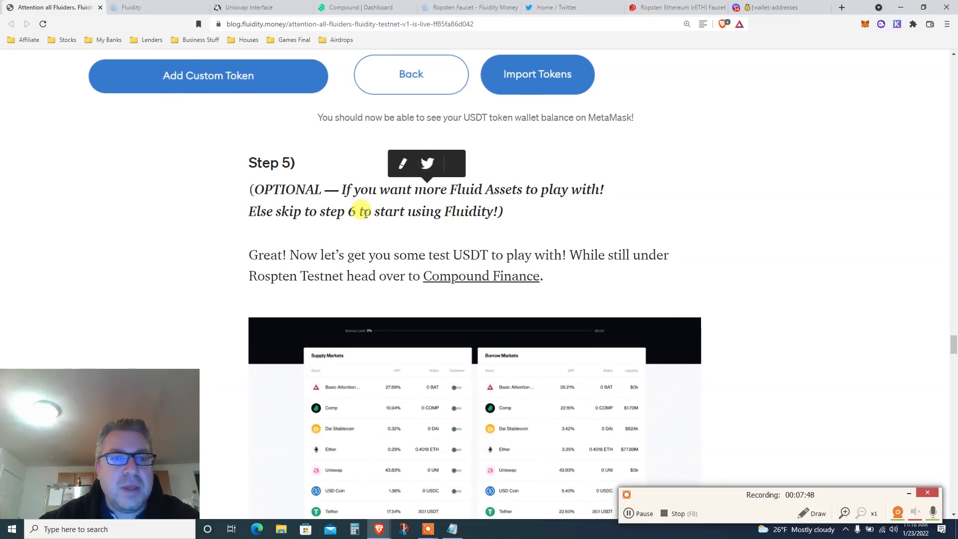
pyautogui.tripleClick(369, 212)
pyautogui.scroll(-1, 612, 219)
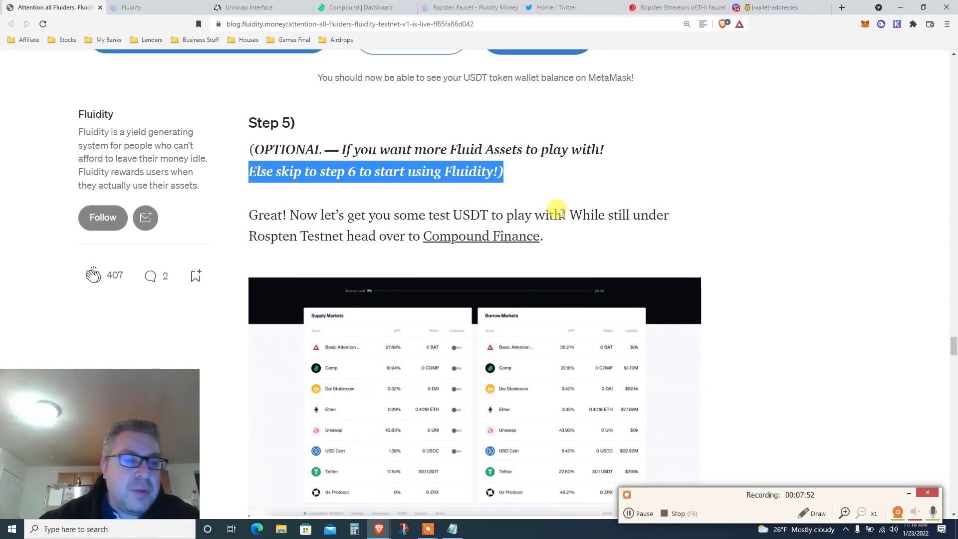
pyautogui.scroll(-1, 562, 213)
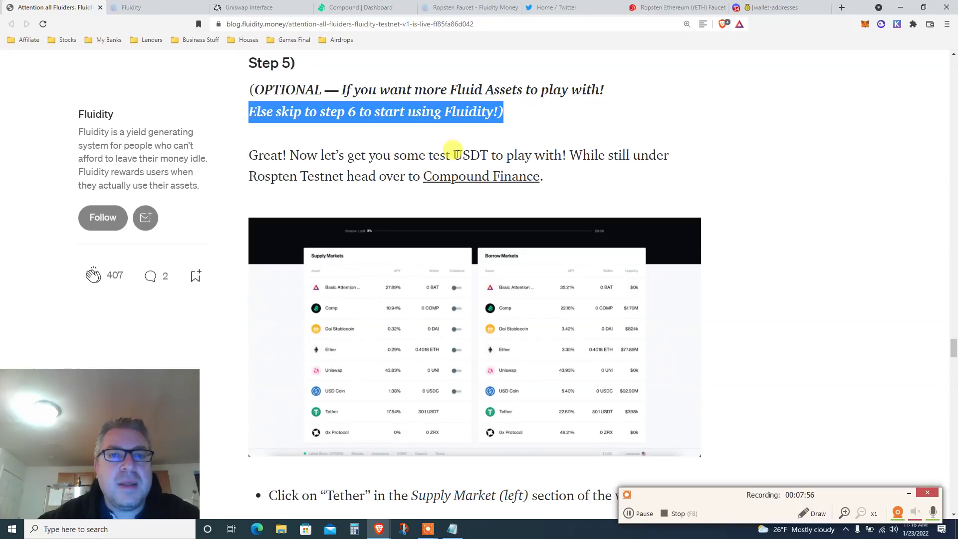
pyautogui.doubleClick(469, 155)
# Highlight the Faucet instruction line, then scroll down and highlight the Step 6 heading.
pyautogui.scroll(-1, 593, 159)
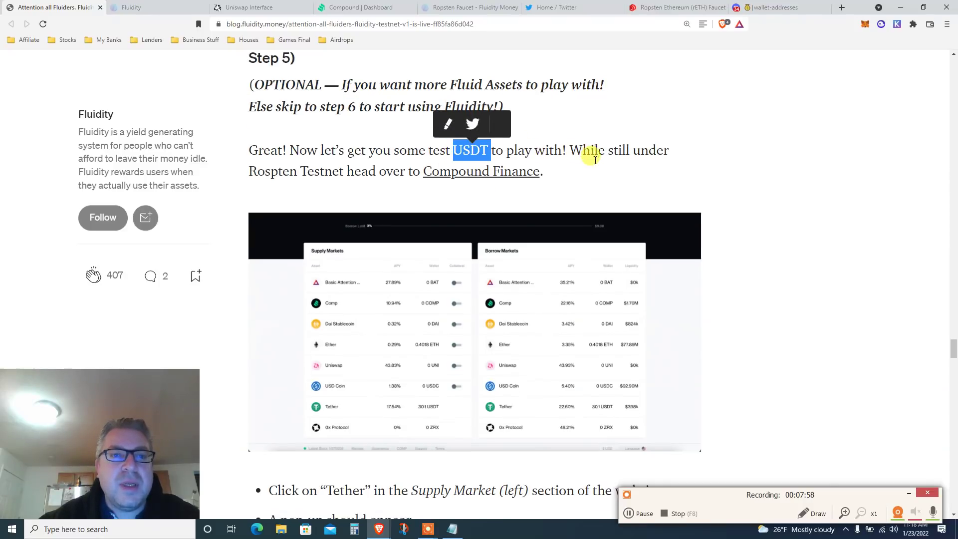
pyautogui.scroll(-5, 614, 143)
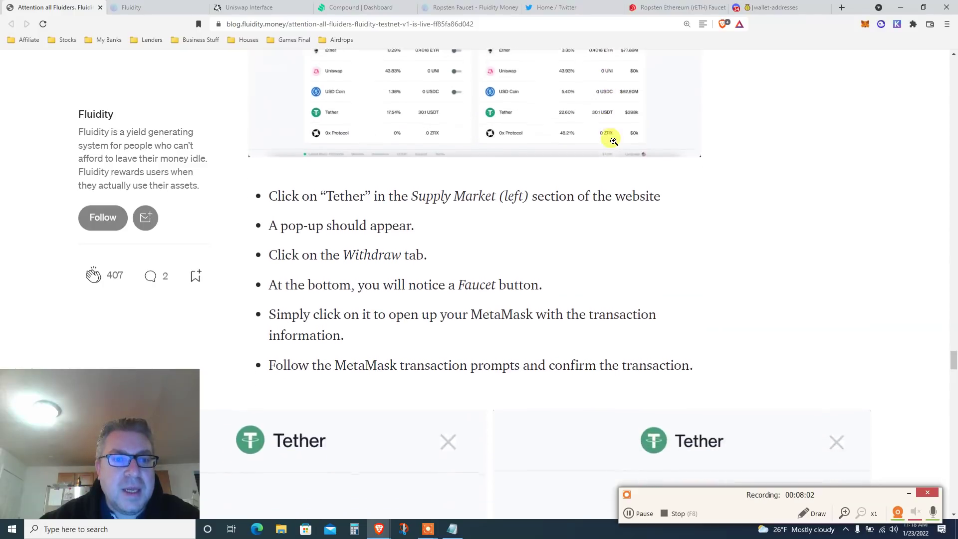
pyautogui.scroll(-1, 612, 139)
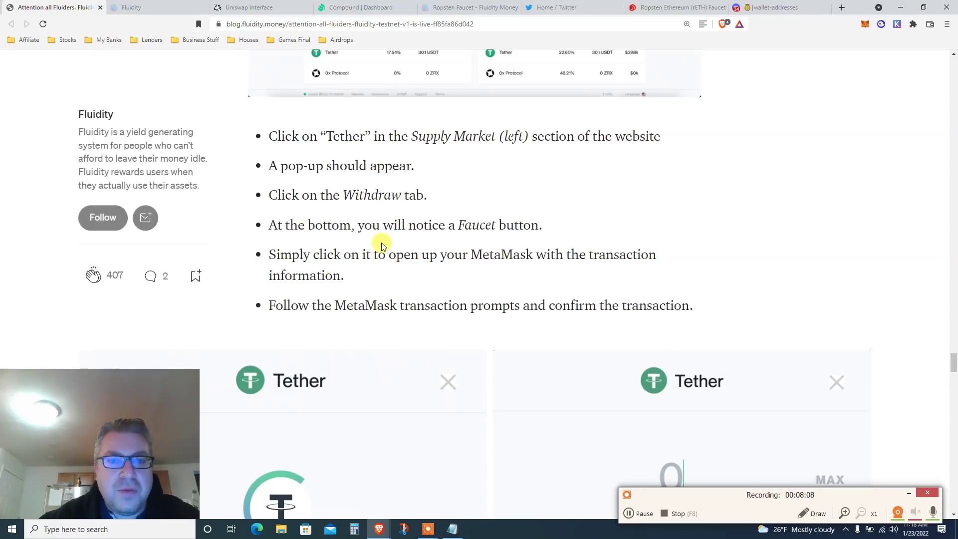
pyautogui.doubleClick(470, 224)
pyautogui.tripleClick(470, 224)
pyautogui.scroll(-4, 469, 223)
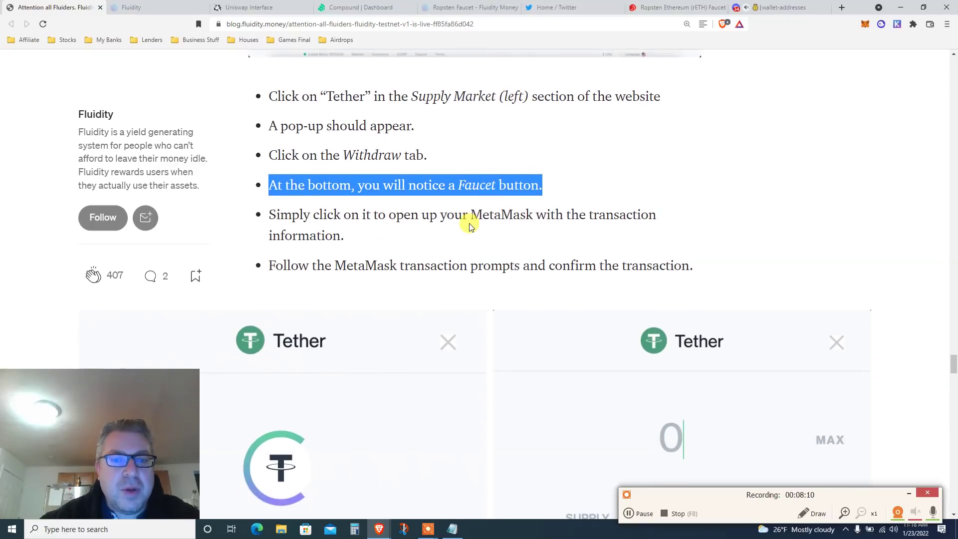
pyautogui.scroll(-2, 470, 224)
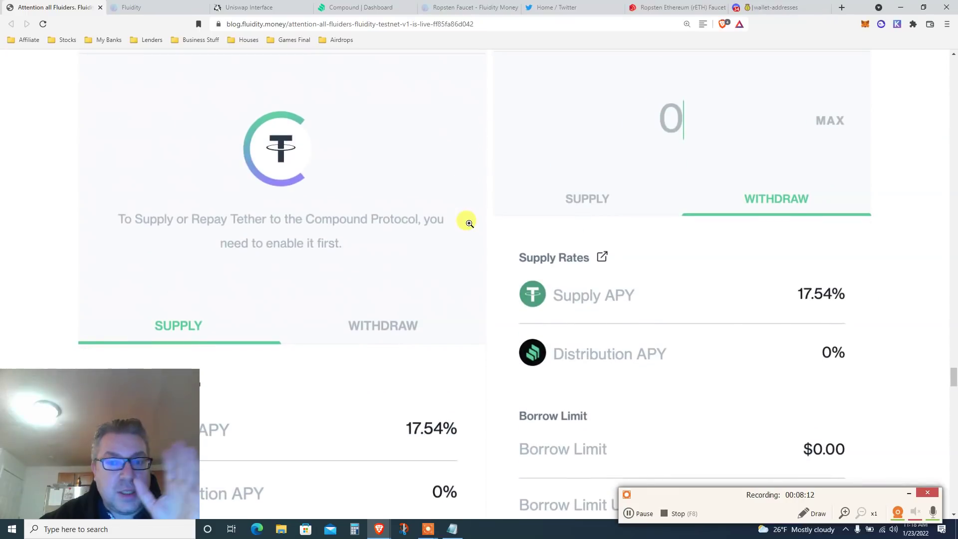
pyautogui.scroll(-4, 469, 224)
pyautogui.scroll(-3, 469, 224)
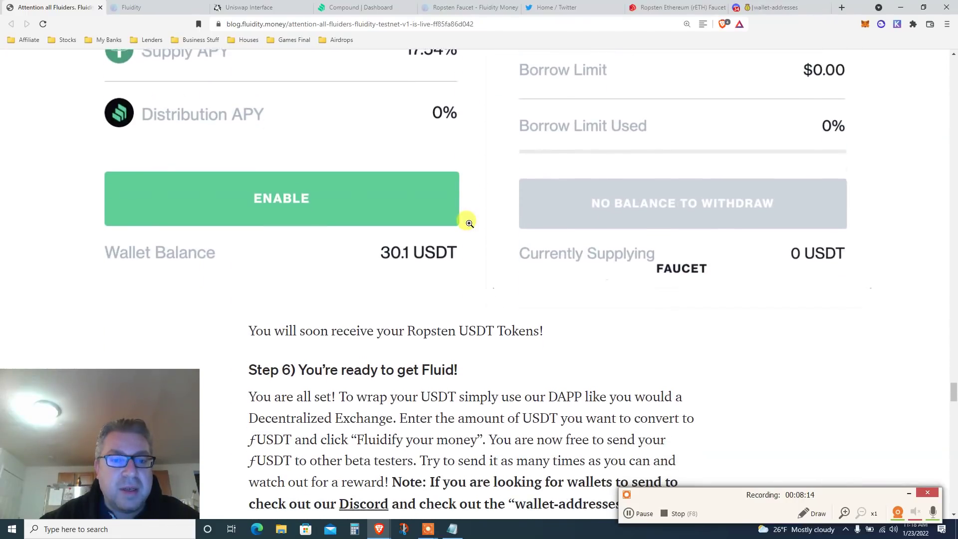
pyautogui.scroll(-3, 469, 224)
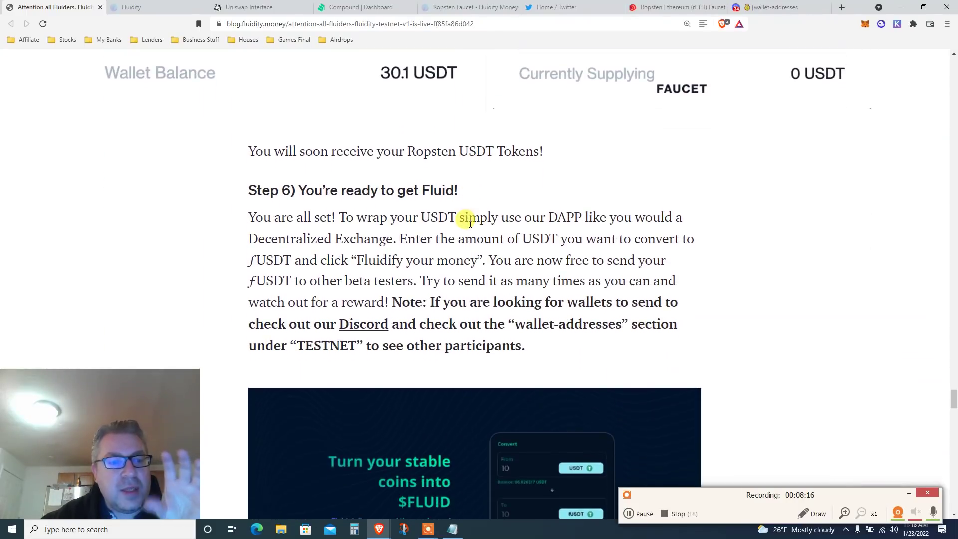
pyautogui.scroll(-2, 469, 224)
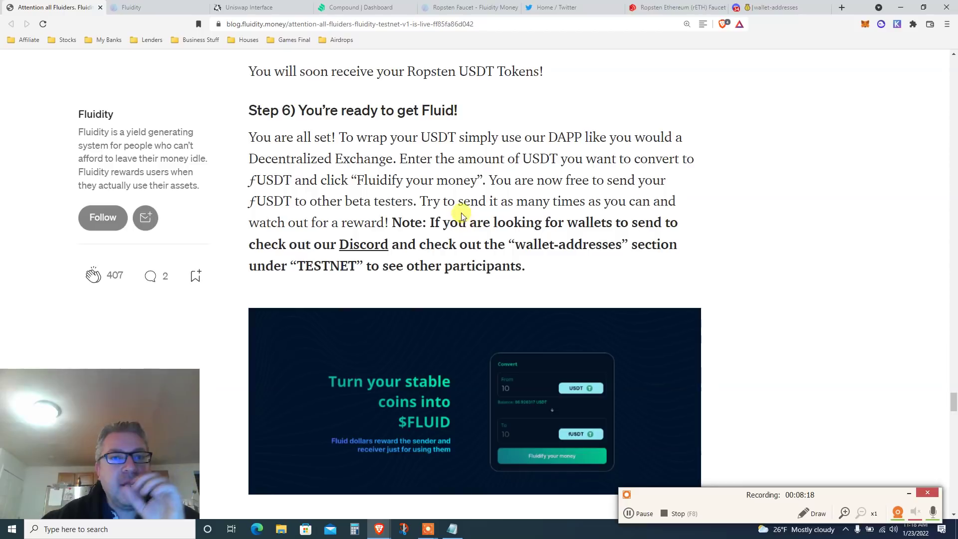
pyautogui.tripleClick(394, 107)
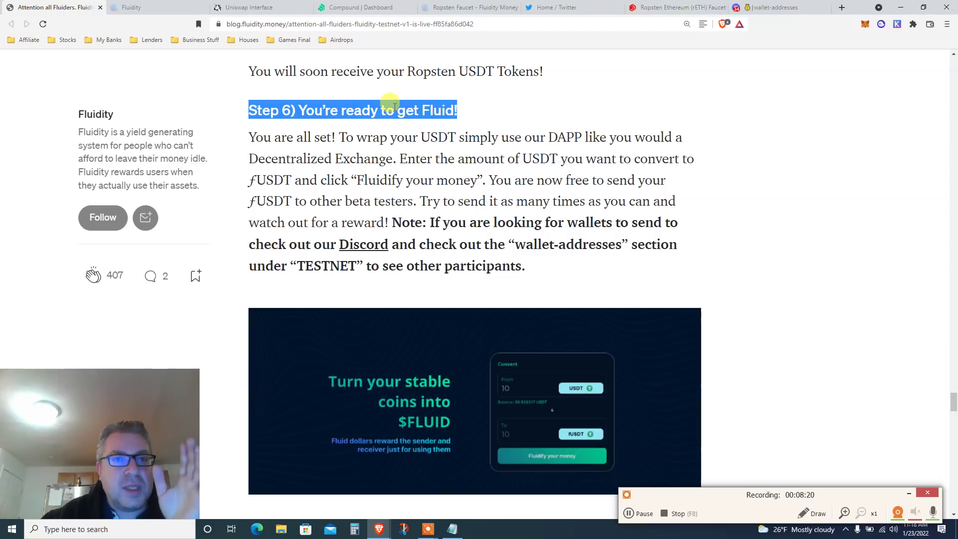
# Switch to the Compound dashboard and scroll to the Supply Markets table with Tether.
pyautogui.click(359, 6)
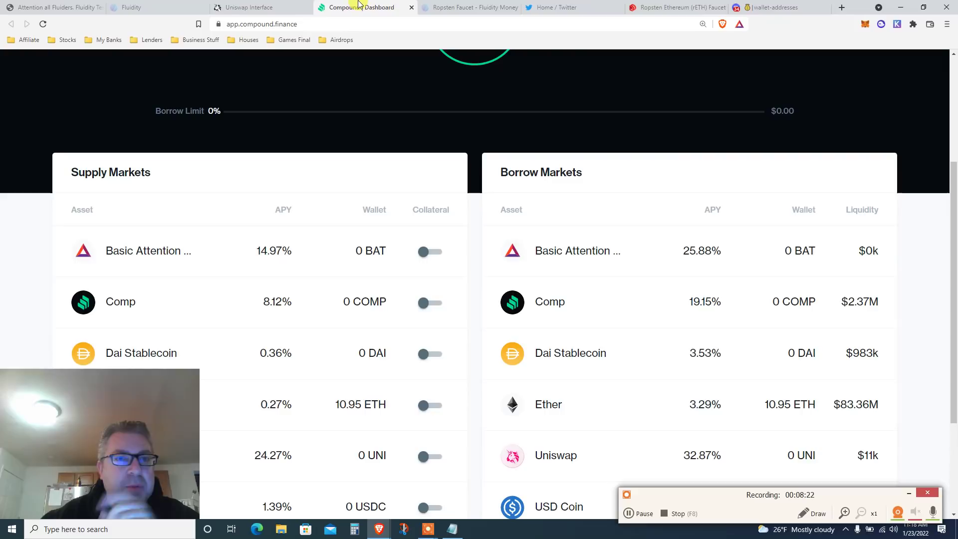
pyautogui.moveTo(954, 199); pyautogui.dragTo(945, 100)
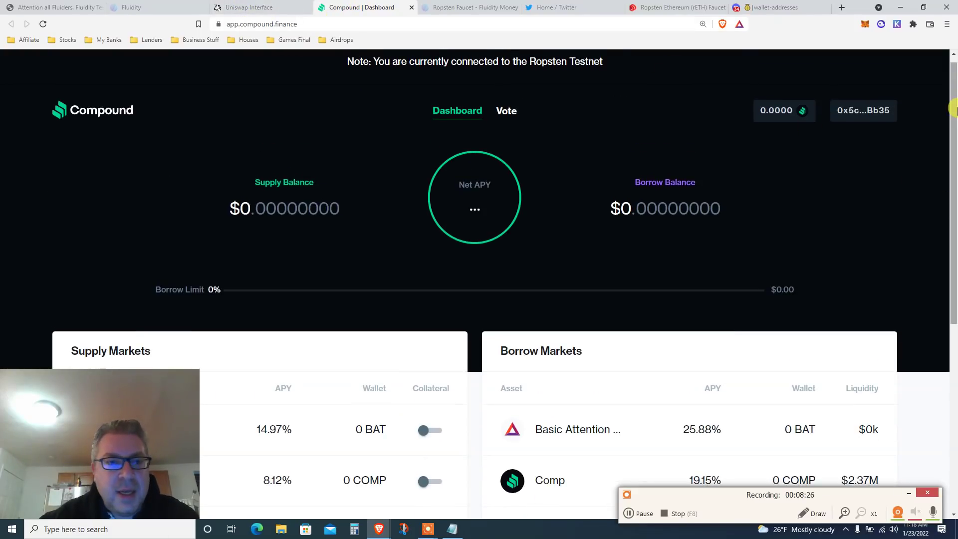
pyautogui.moveTo(953, 109); pyautogui.dragTo(954, 309)
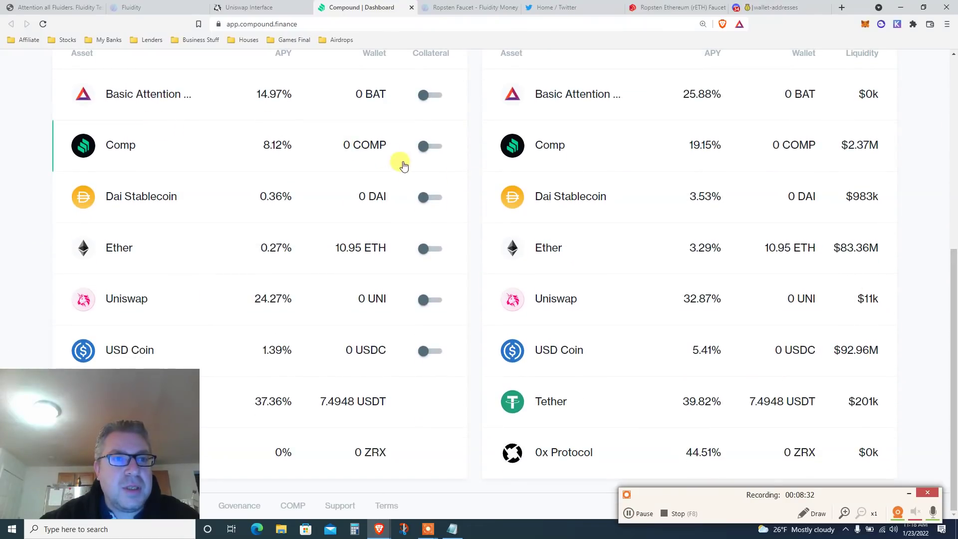
pyautogui.scroll(1, 947, 256)
pyautogui.scroll(1, 948, 229)
pyautogui.scroll(-2, 947, 299)
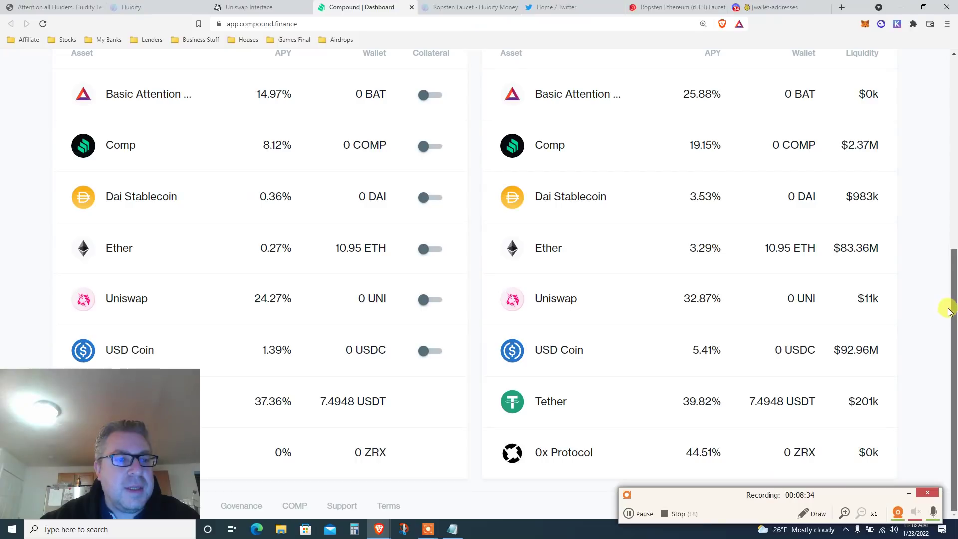
pyautogui.moveTo(56, 403); pyautogui.dragTo(408, 405)
# Open the Tether supply panel and scroll to the Faucet option under the 7.4948 USDT balance.
pyautogui.click(128, 400)
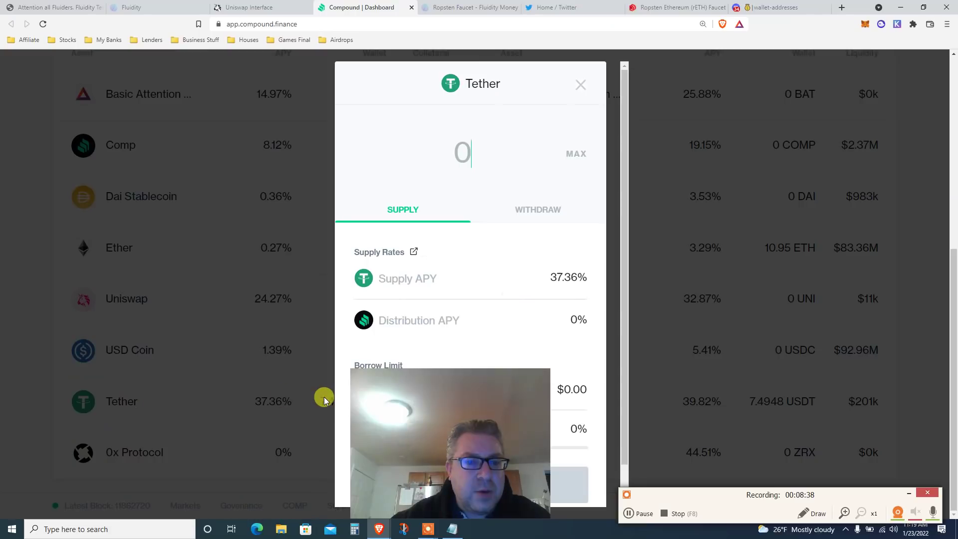
pyautogui.moveTo(460, 435); pyautogui.dragTo(111, 434)
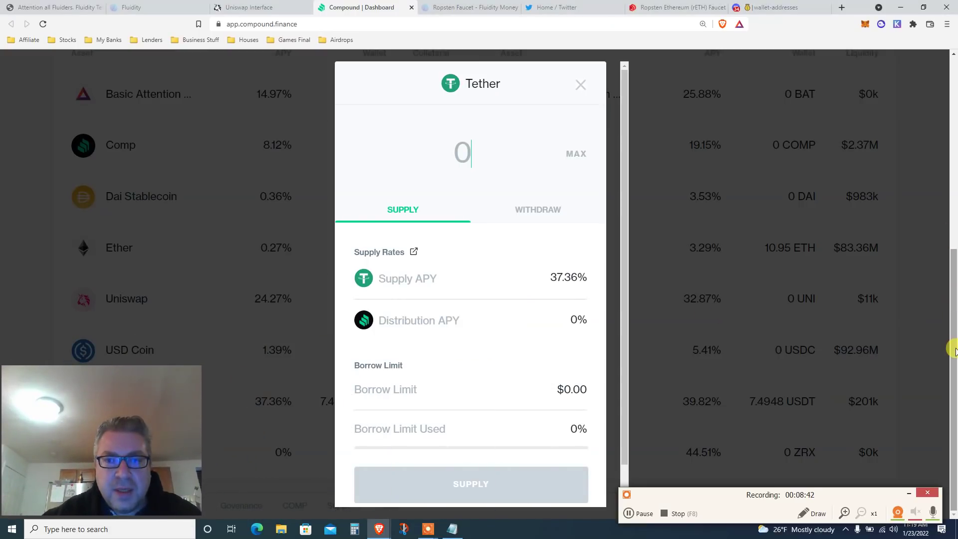
pyautogui.moveTo(624, 246); pyautogui.dragTo(624, 334)
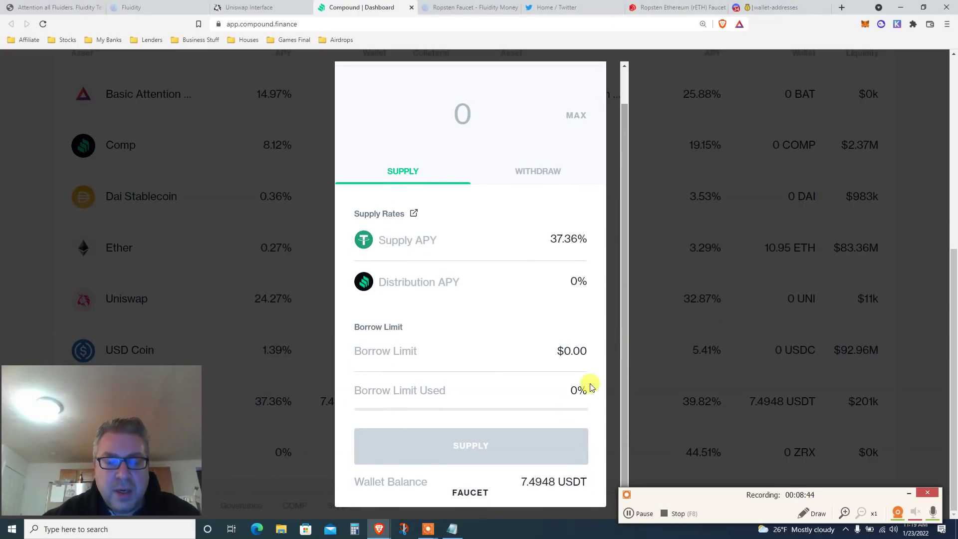
# Request the Tether faucet drip and confirm the transaction in MetaMask.
pyautogui.click(464, 494)
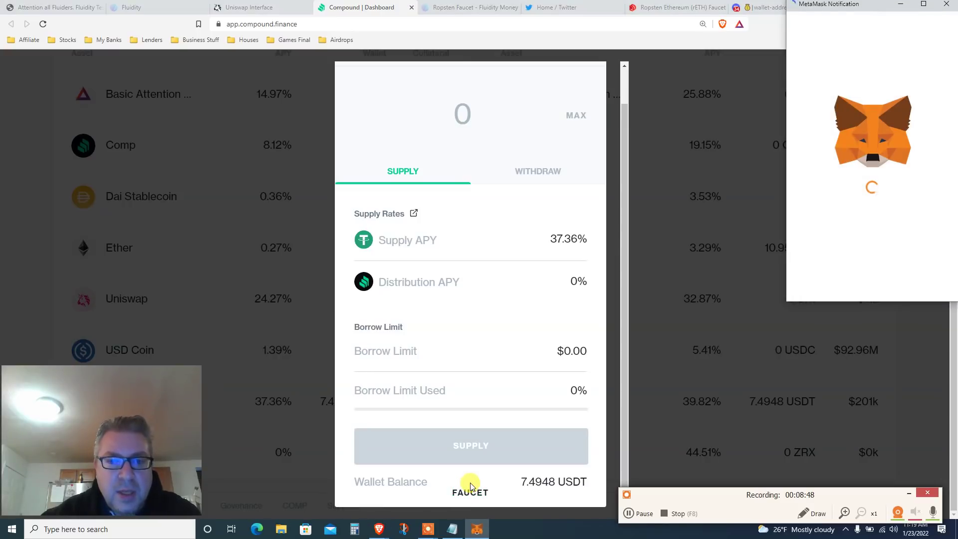
pyautogui.moveTo(840, 6); pyautogui.dragTo(695, 57)
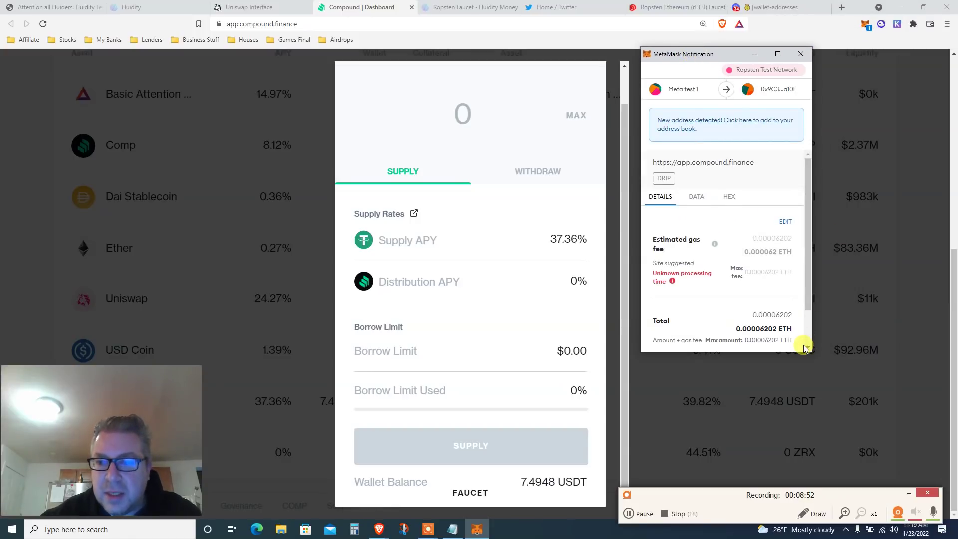
pyautogui.scroll(-1, 807, 331)
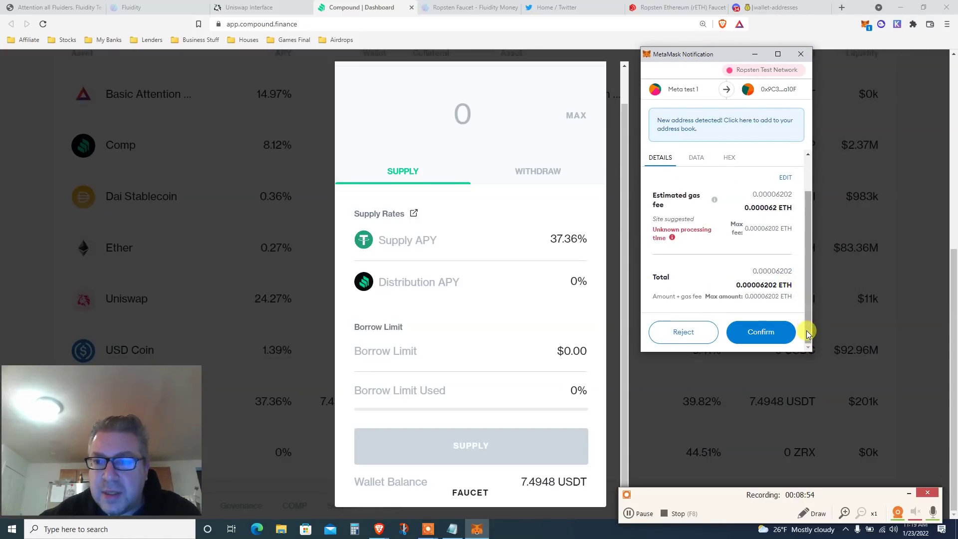
pyautogui.click(761, 332)
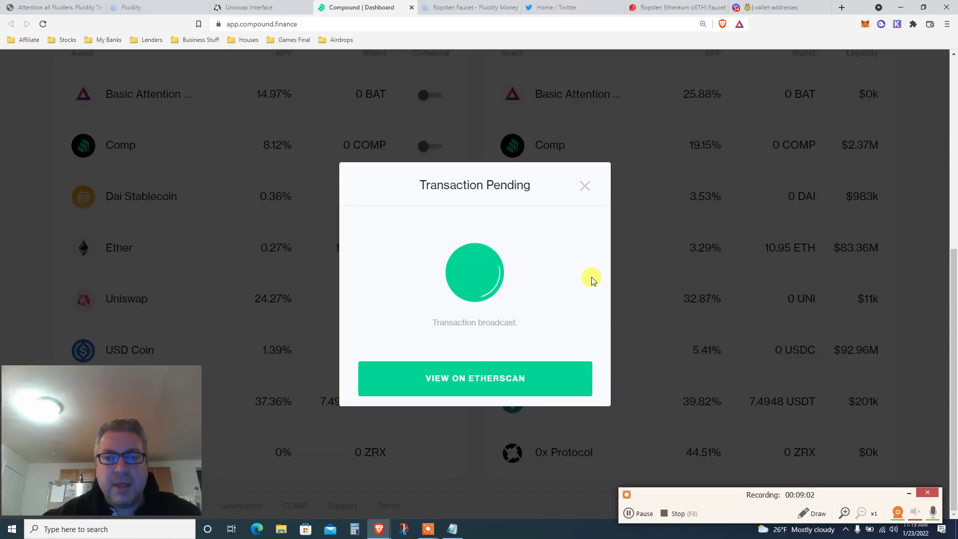
# Review the pending Drip and the ETH, fUSDt and USDT balances in MetaMask, then switch tabs.
pyautogui.click(865, 26)
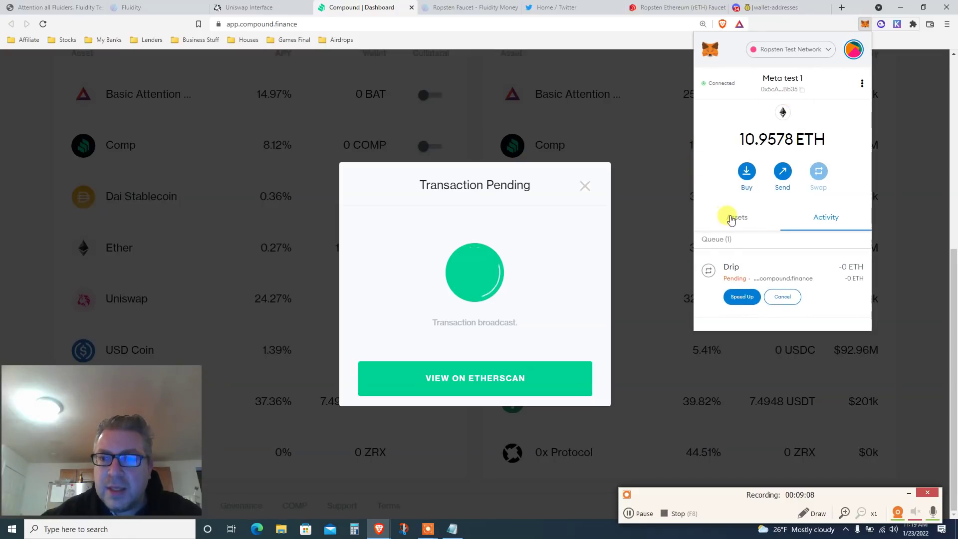
pyautogui.click(731, 216)
pyautogui.scroll(-2, 706, 169)
pyautogui.scroll(-1, 704, 168)
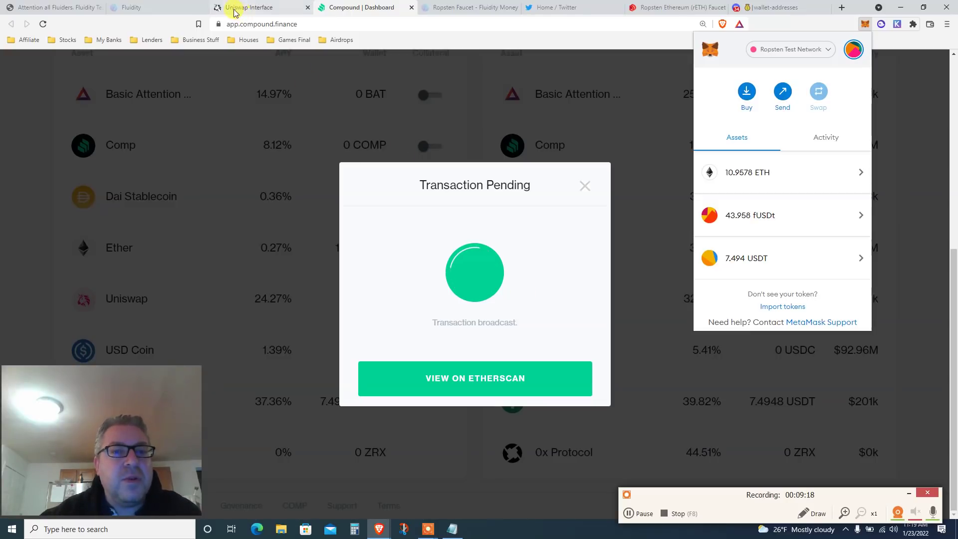
pyautogui.click(188, 5)
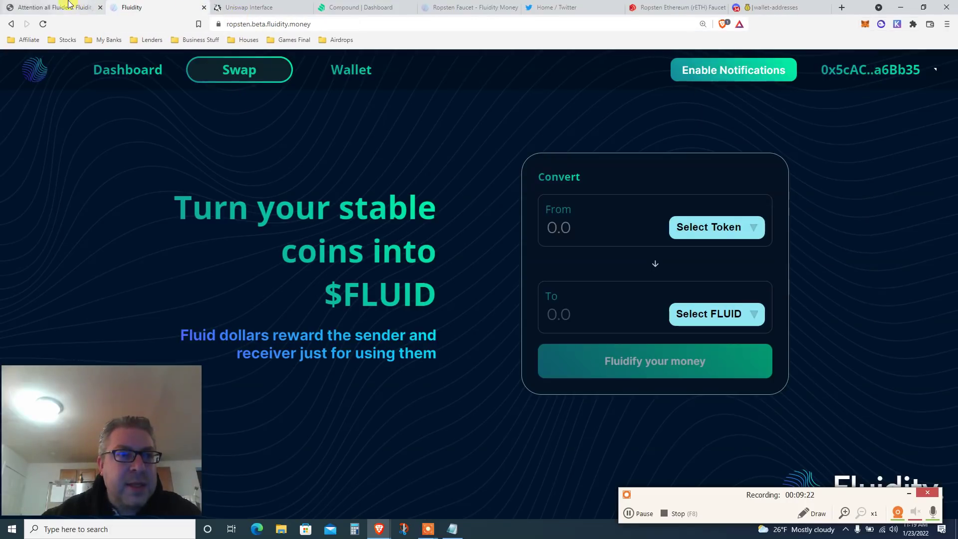
pyautogui.click(69, 6)
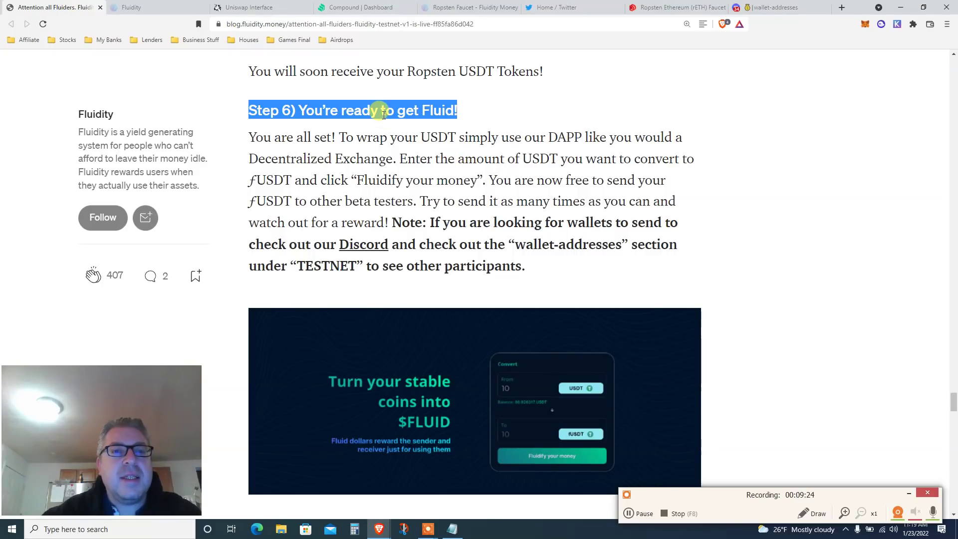
# Highlight the Step 6 heading and paragraph, then the words DAPP and Enter.
pyautogui.doubleClick(365, 111)
pyautogui.tripleClick(361, 125)
pyautogui.click(466, 152)
pyautogui.scroll(-1, 500, 161)
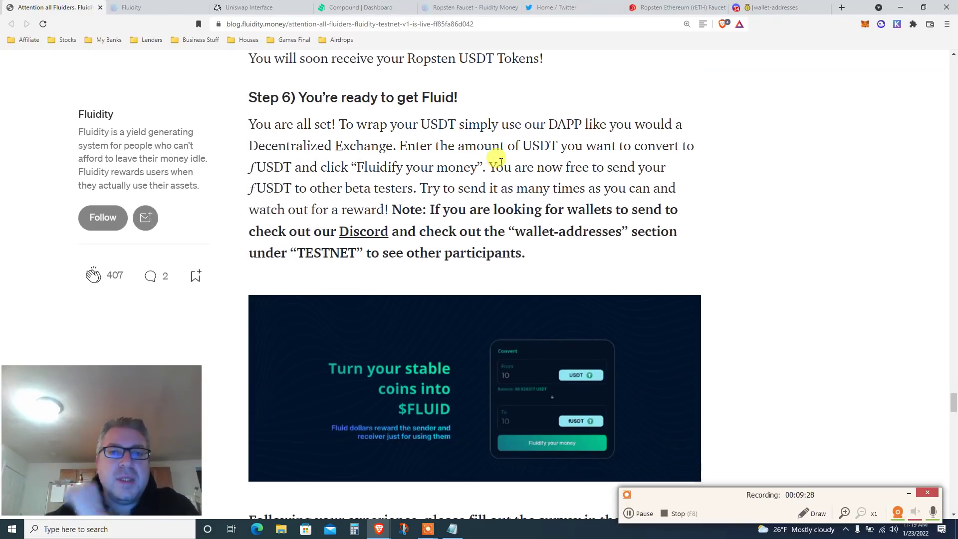
pyautogui.doubleClick(565, 118)
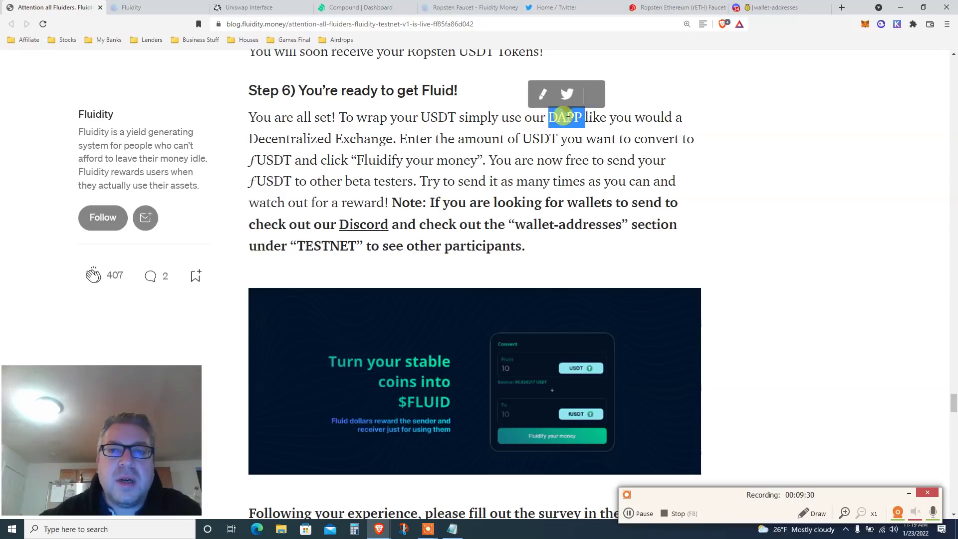
pyautogui.doubleClick(412, 140)
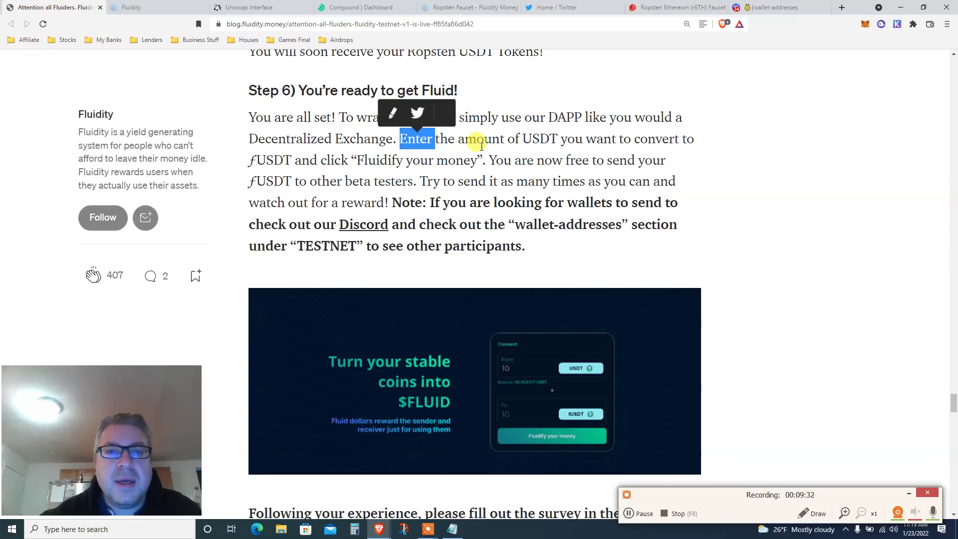
# Highlight 'beta' and the TESTNET wallet-addresses note, scrolling on to Step 7.
pyautogui.scroll(-1, 479, 144)
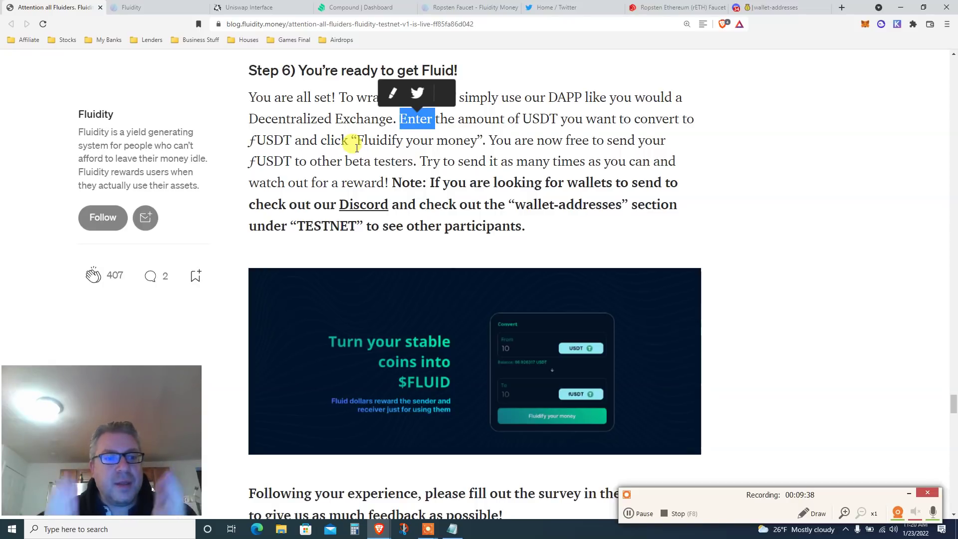
pyautogui.scroll(-1, 357, 148)
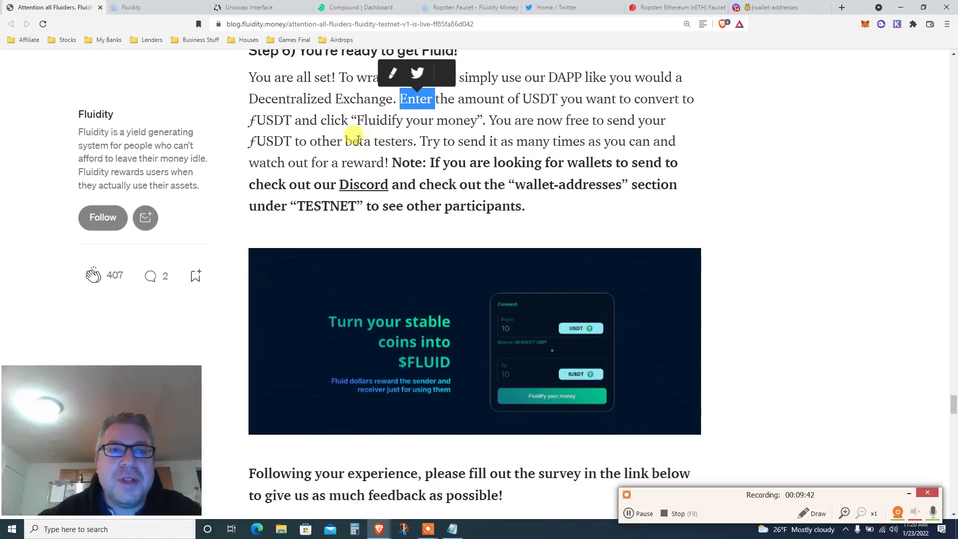
pyautogui.doubleClick(358, 139)
pyautogui.scroll(-1, 414, 140)
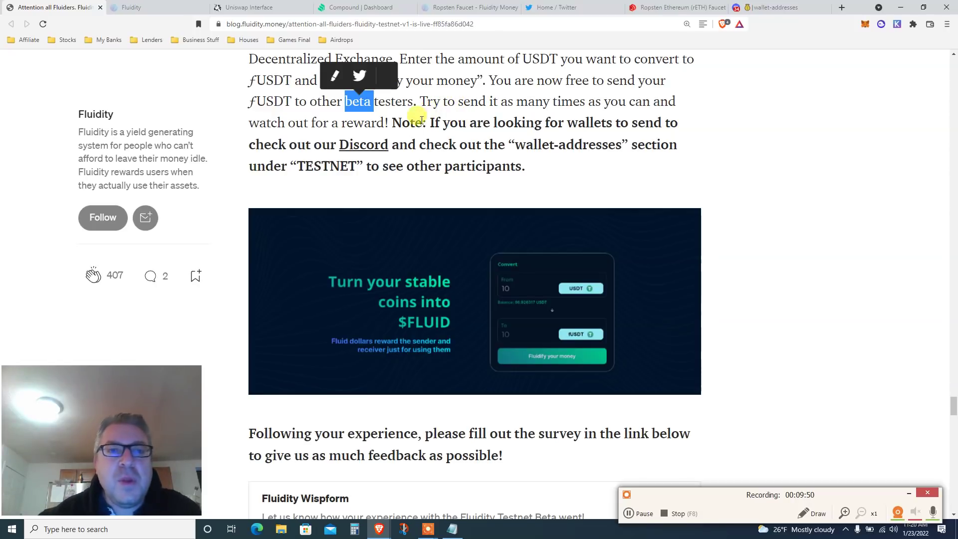
pyautogui.scroll(-2, 467, 136)
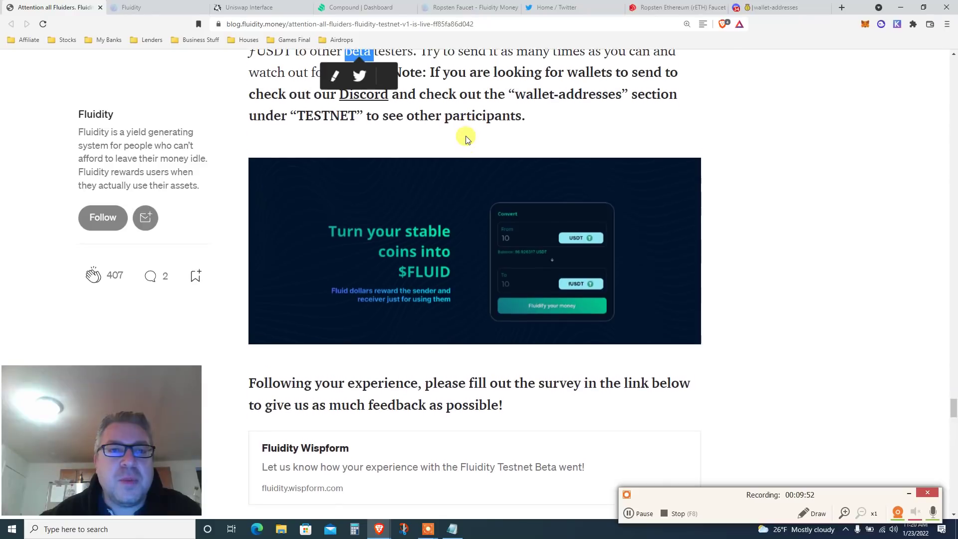
pyautogui.moveTo(513, 86); pyautogui.dragTo(621, 99)
pyautogui.doubleClick(319, 107)
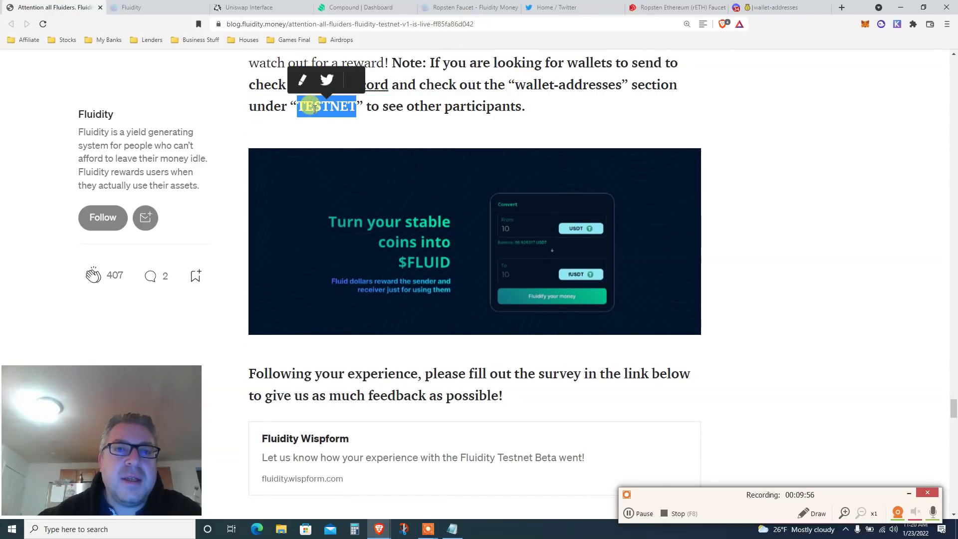
pyautogui.scroll(-4, 513, 100)
pyautogui.scroll(-5, 513, 101)
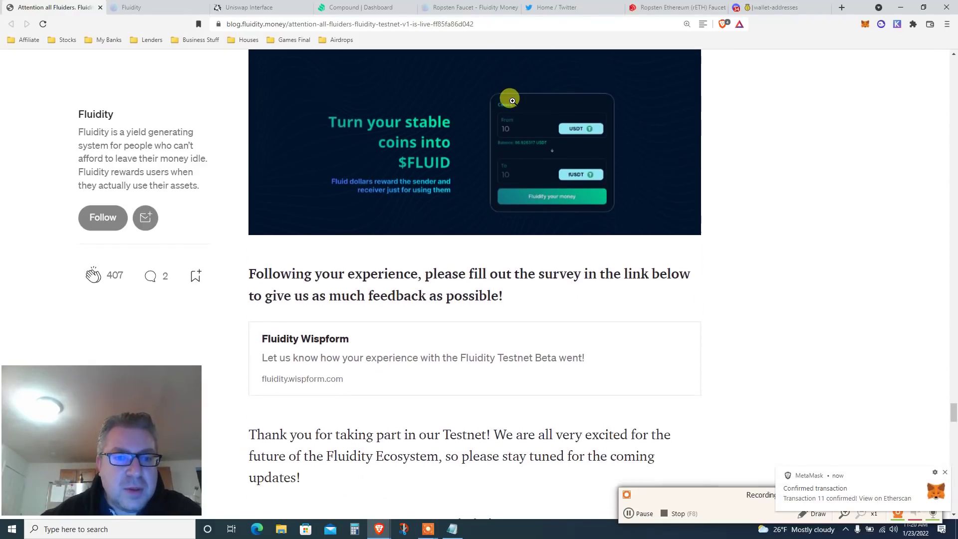
pyautogui.scroll(-3, 514, 104)
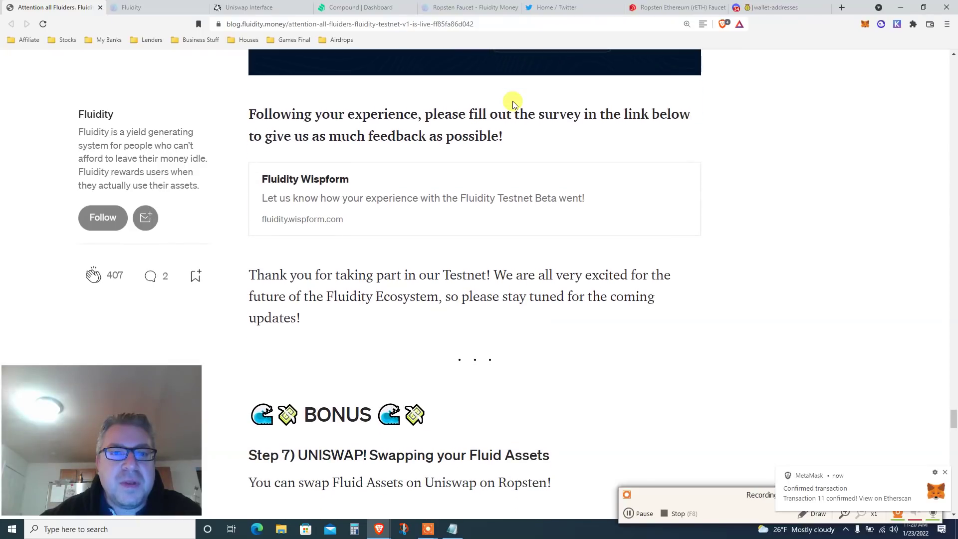
pyautogui.scroll(-3, 514, 103)
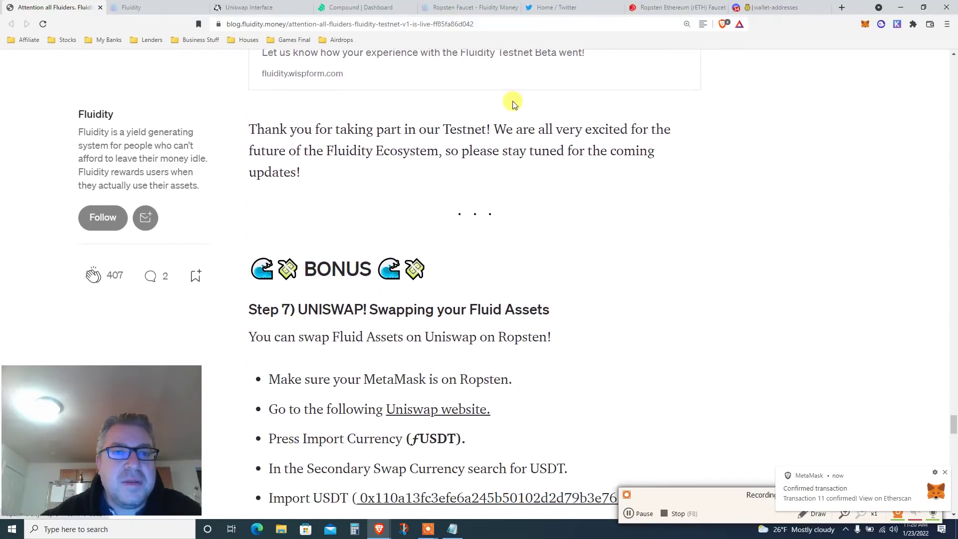
pyautogui.scroll(-1, 514, 104)
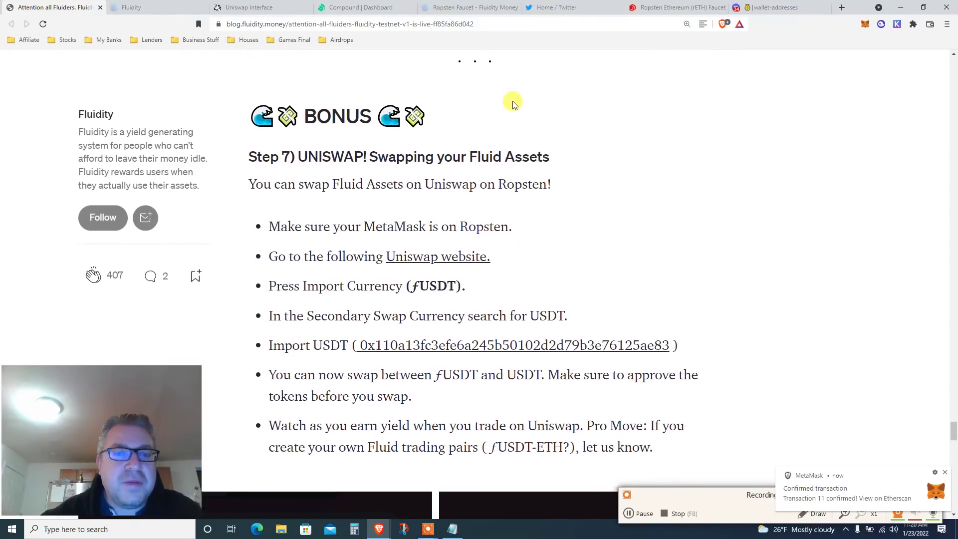
# On the Compound dashboard, confirm the wallet now holds 7.516 USDT and close the Tether dialog.
pyautogui.click(380, 5)
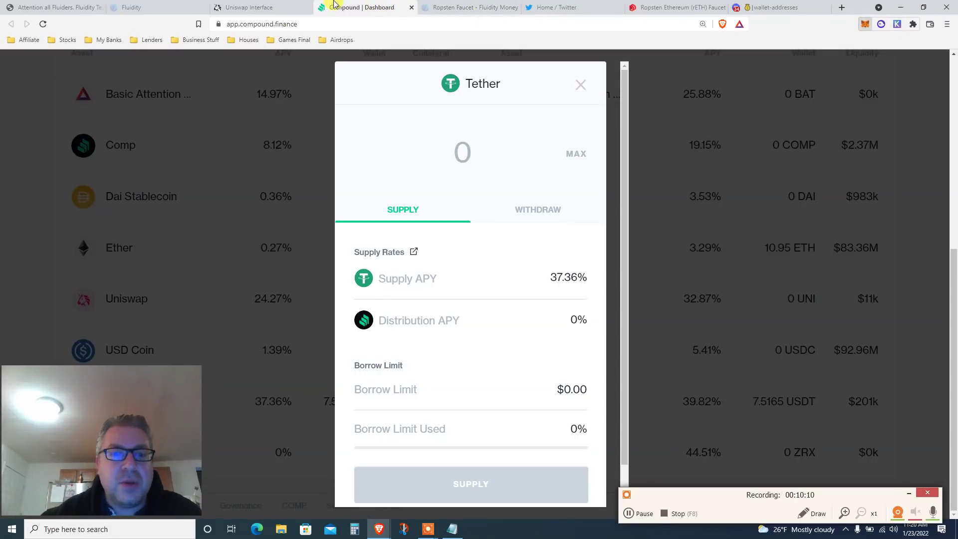
pyautogui.click(866, 24)
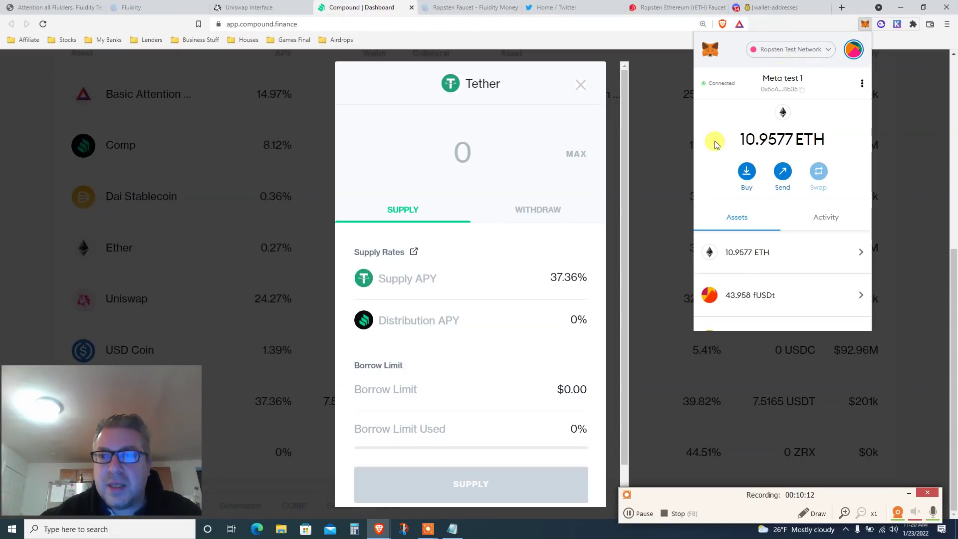
pyautogui.scroll(-3, 713, 146)
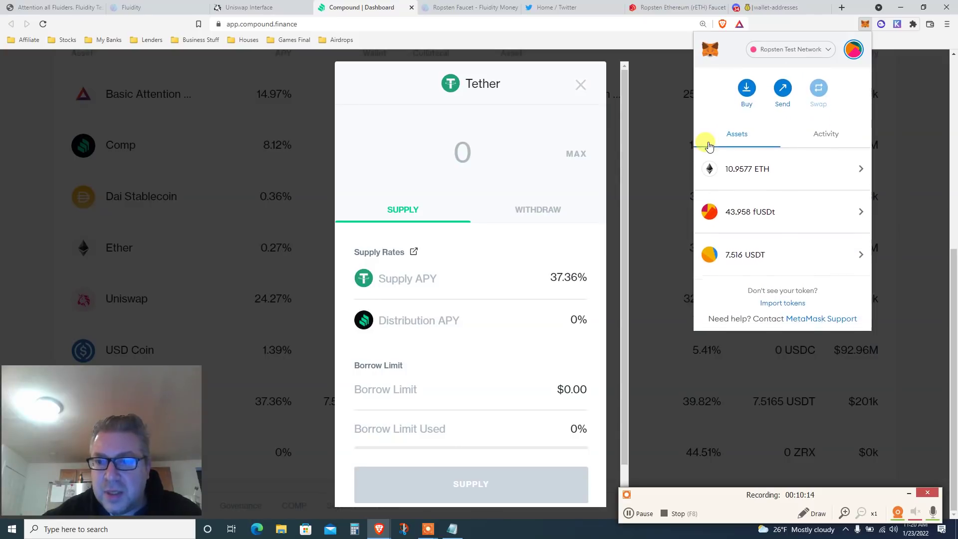
pyautogui.click(580, 88)
# Cycle through the open tabs and Fluidity pages to get back to Fluidity's swap page.
pyautogui.click(252, 7)
pyautogui.click(153, 6)
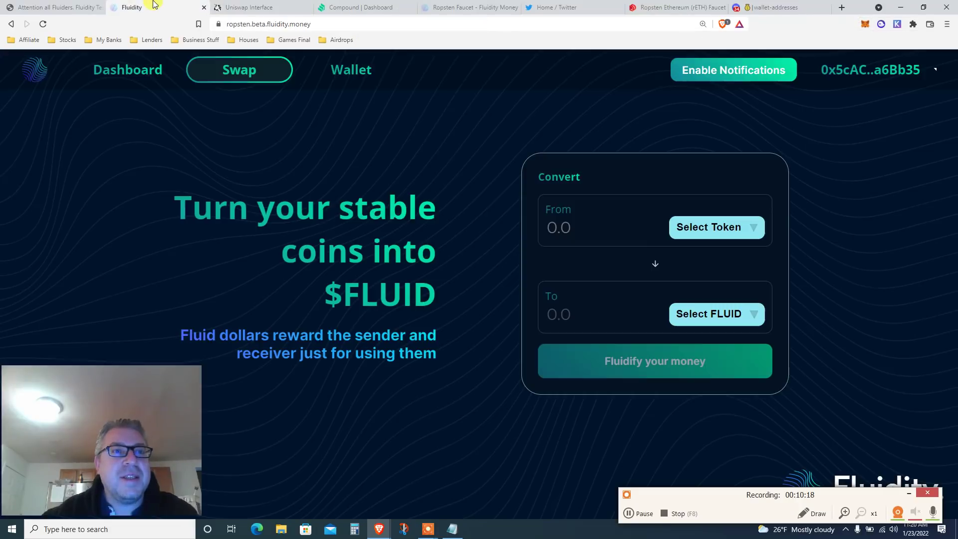
pyautogui.click(55, 7)
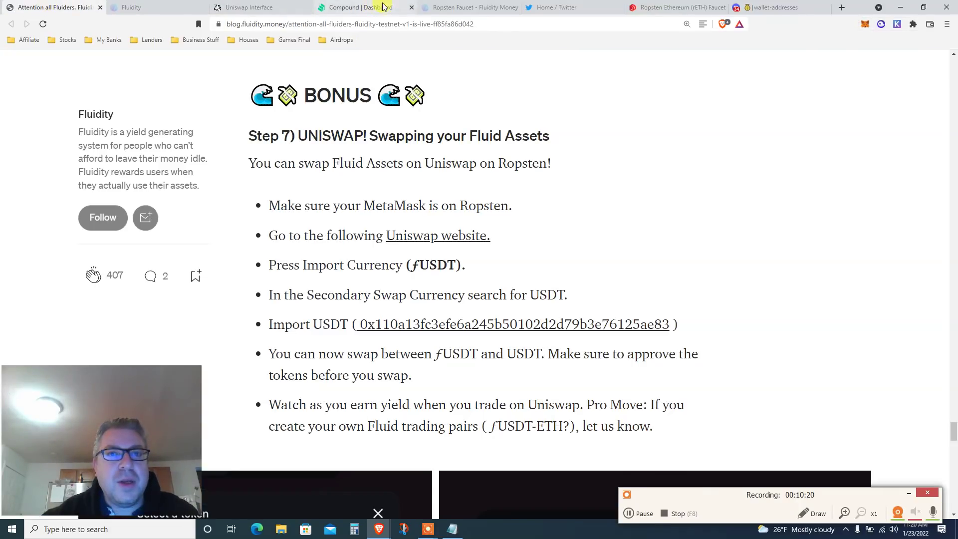
pyautogui.click(492, 7)
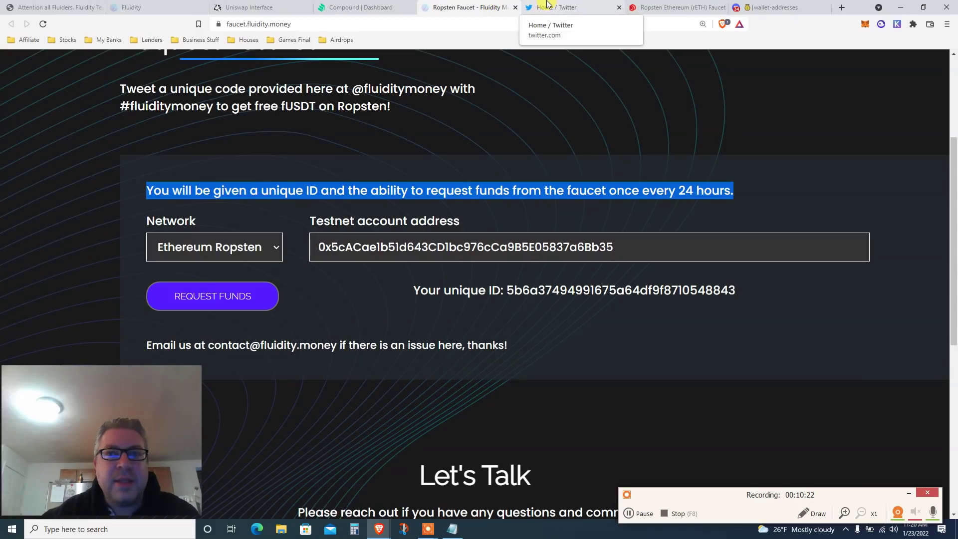
pyautogui.click(549, 6)
pyautogui.click(678, 7)
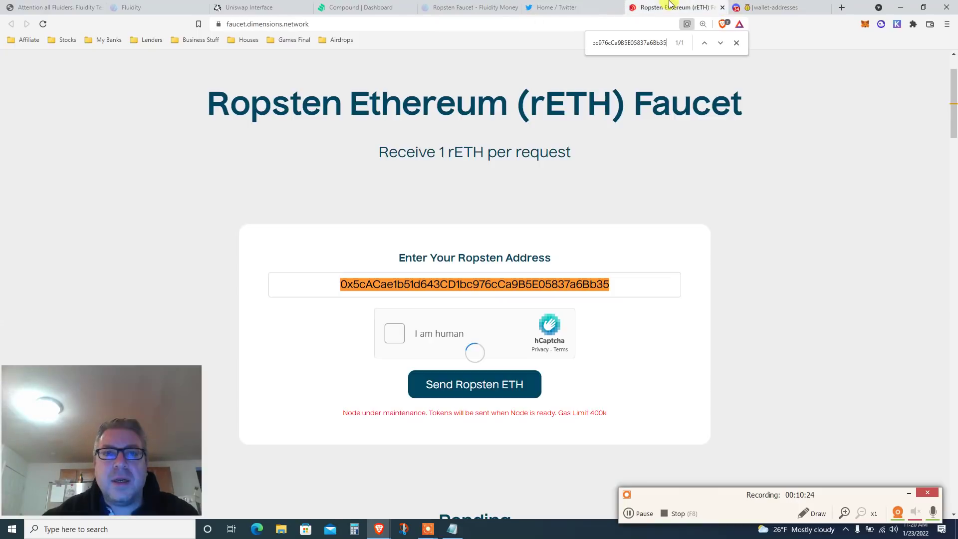
pyautogui.click(472, 6)
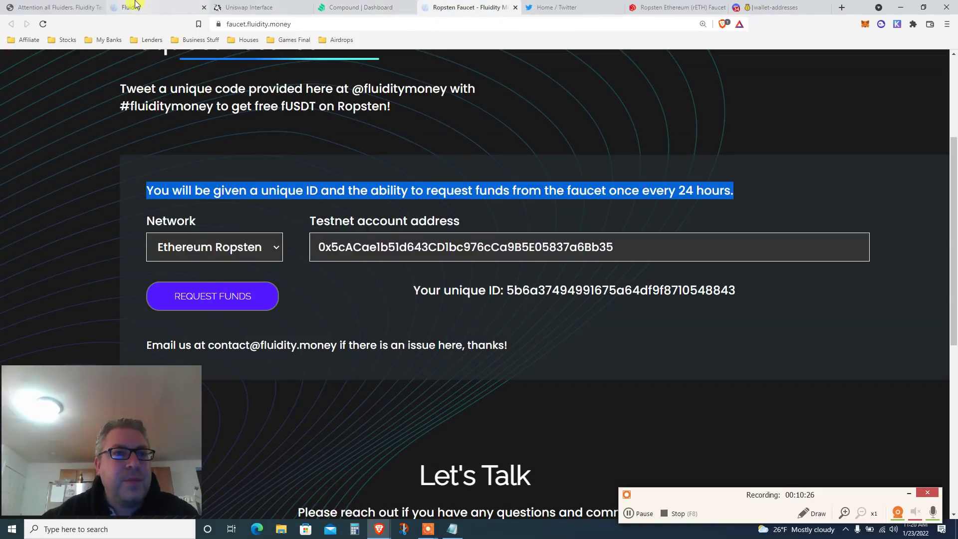
pyautogui.click(132, 7)
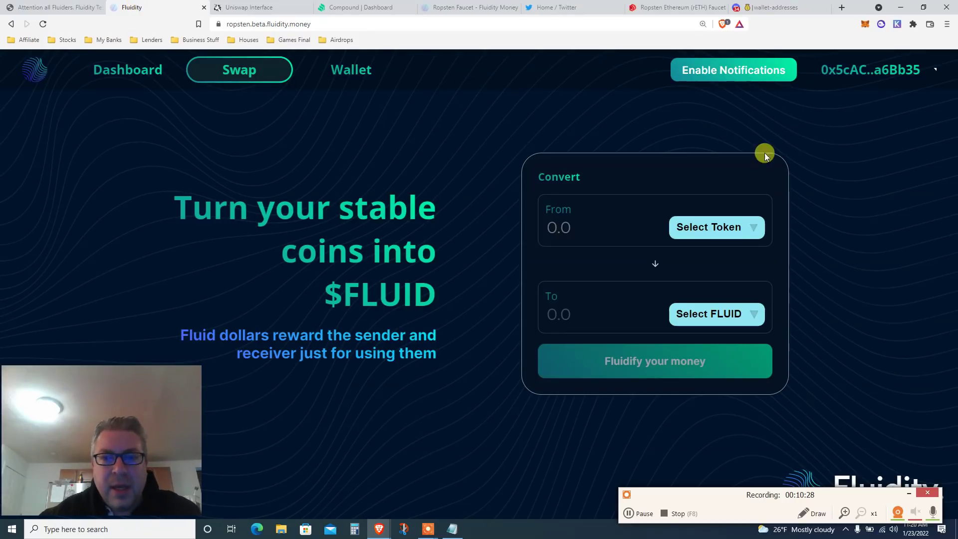
pyautogui.click(104, 70)
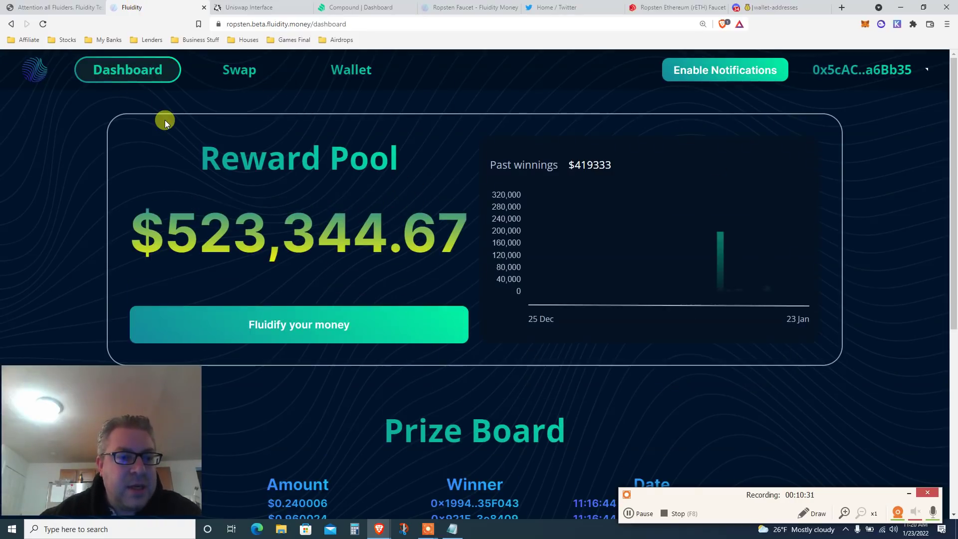
pyautogui.click(238, 75)
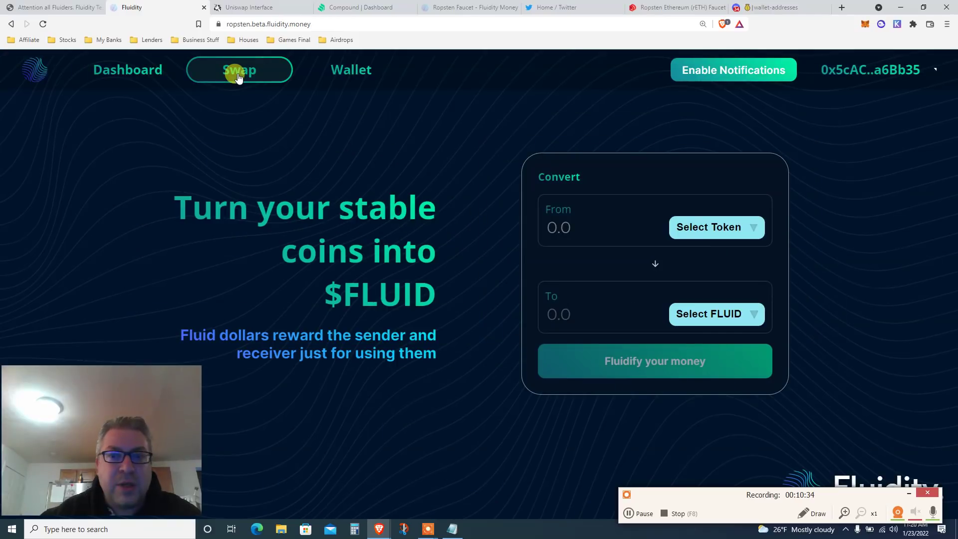
# Choose USDT to convert into fUSDT and enter 5 as the amount.
pyautogui.click(739, 227)
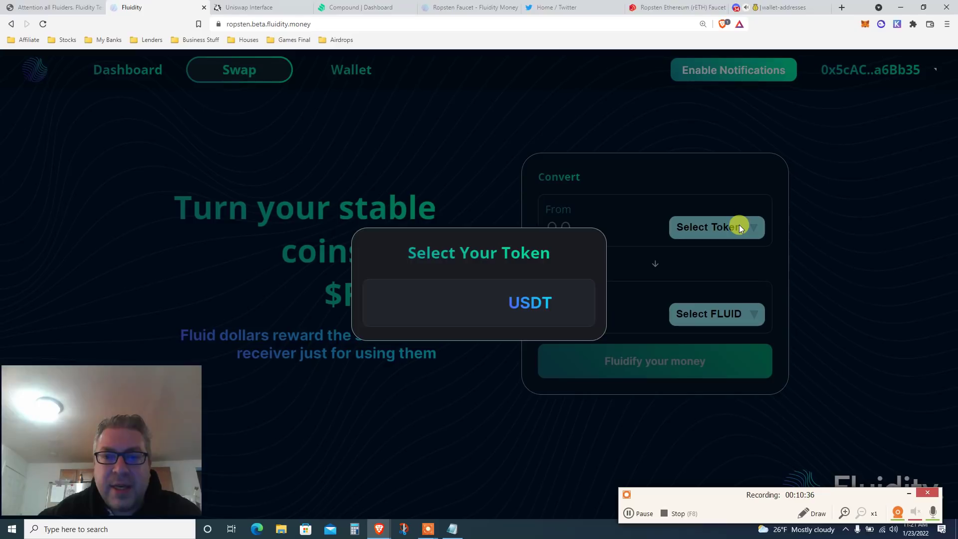
pyautogui.click(524, 299)
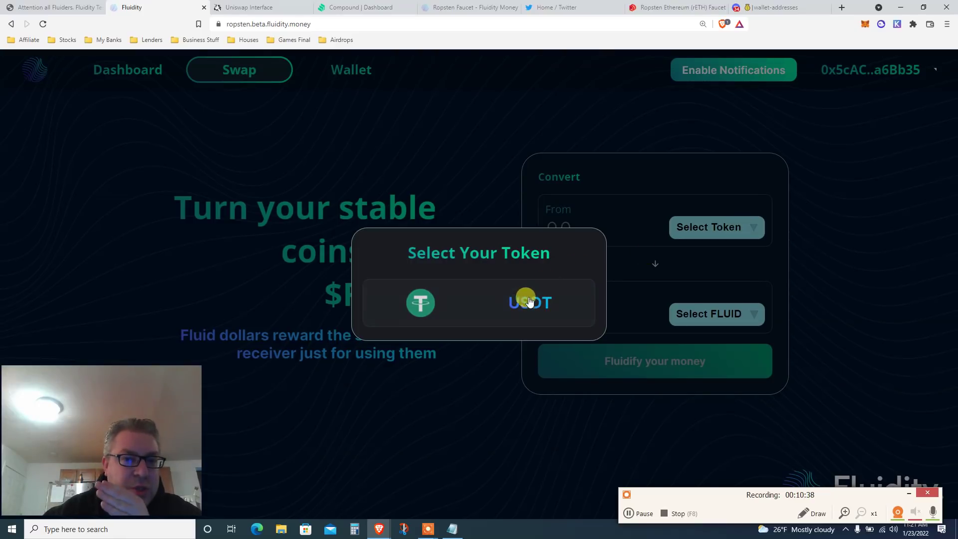
pyautogui.click(676, 320)
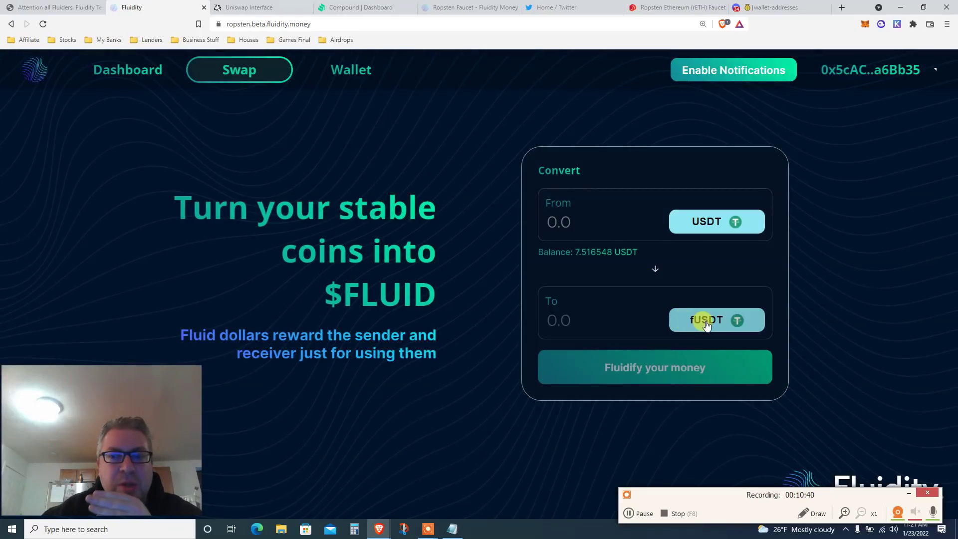
pyautogui.click(523, 312)
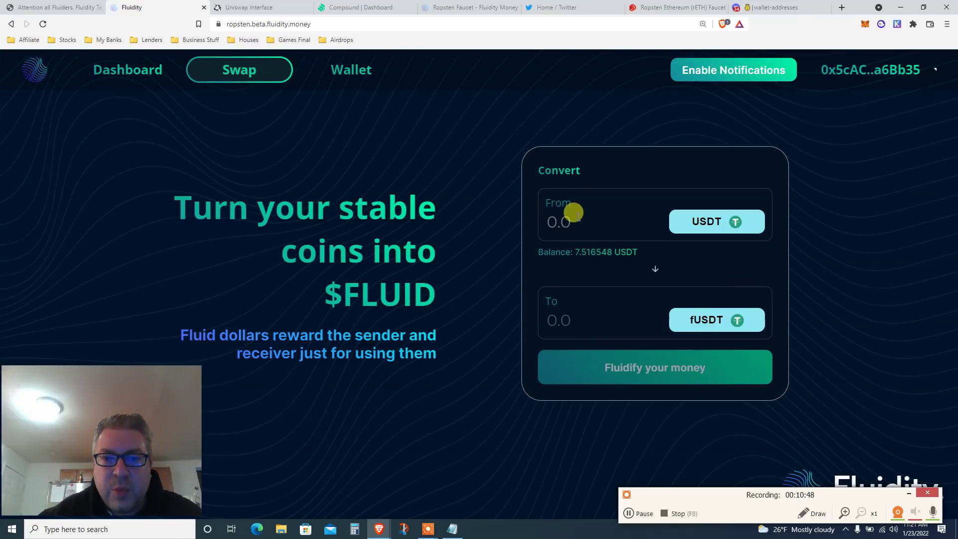
pyautogui.click(573, 213)
pyautogui.write('5')
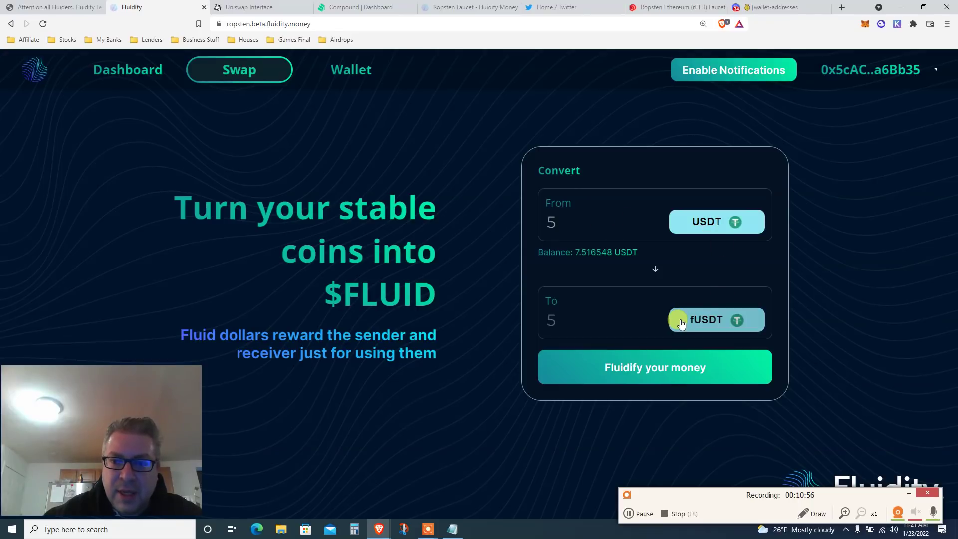
# Submit and confirm the 5 USDT to fUSDT conversion, approve it in MetaMask, and dismiss the success message.
pyautogui.click(649, 374)
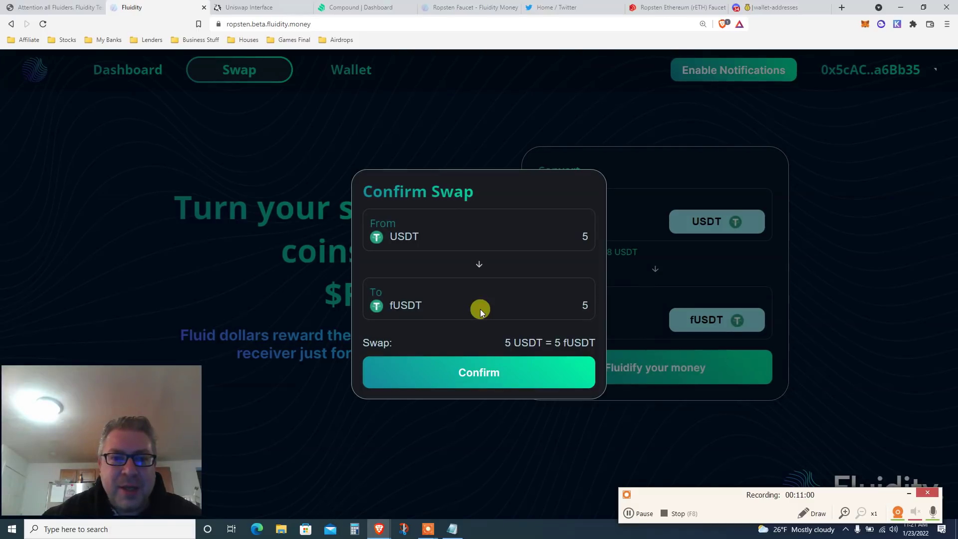
pyautogui.click(454, 371)
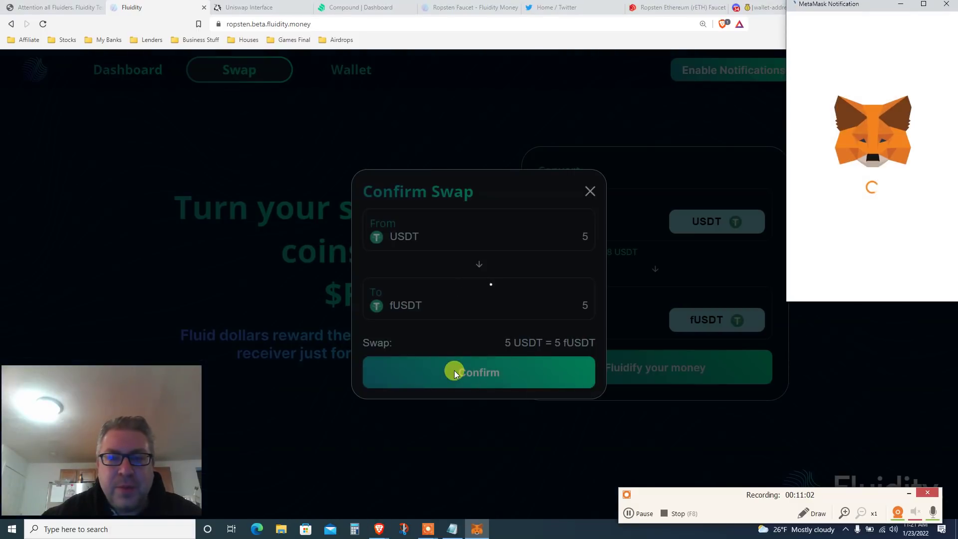
pyautogui.moveTo(838, 7); pyautogui.dragTo(660, 75)
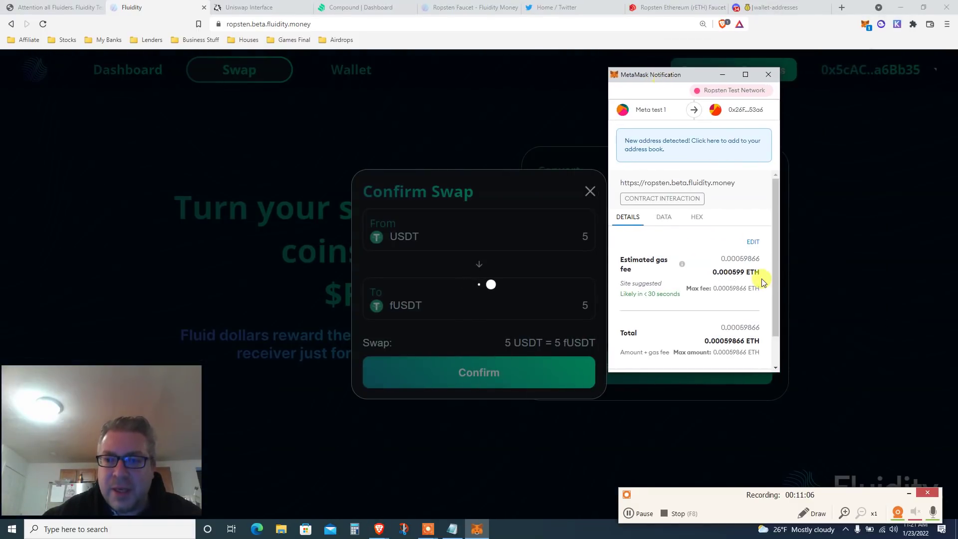
pyautogui.scroll(-2, 777, 351)
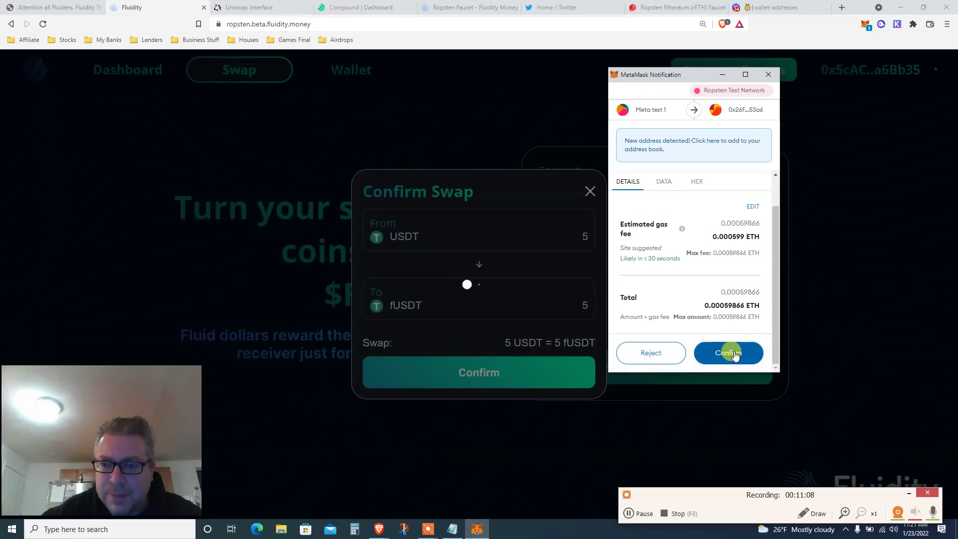
pyautogui.click(730, 352)
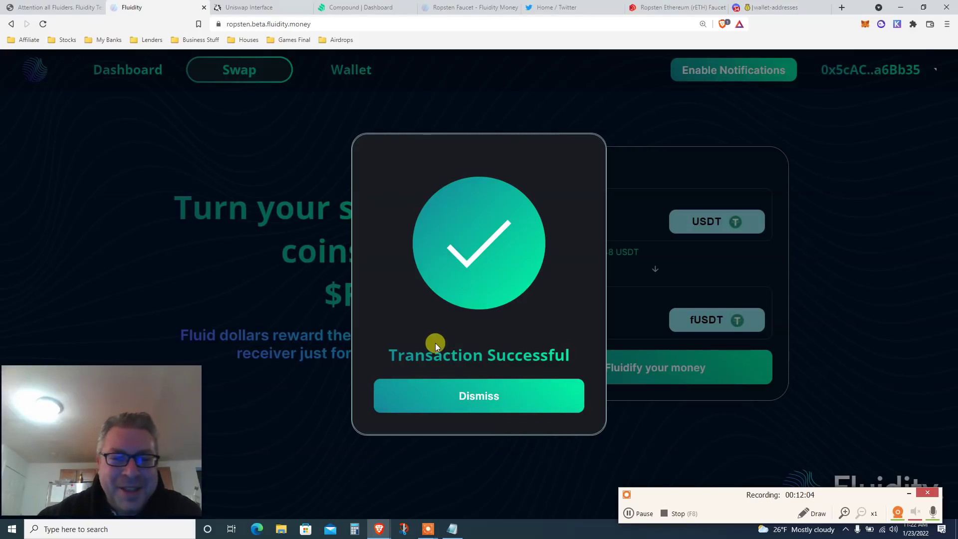
pyautogui.click(475, 406)
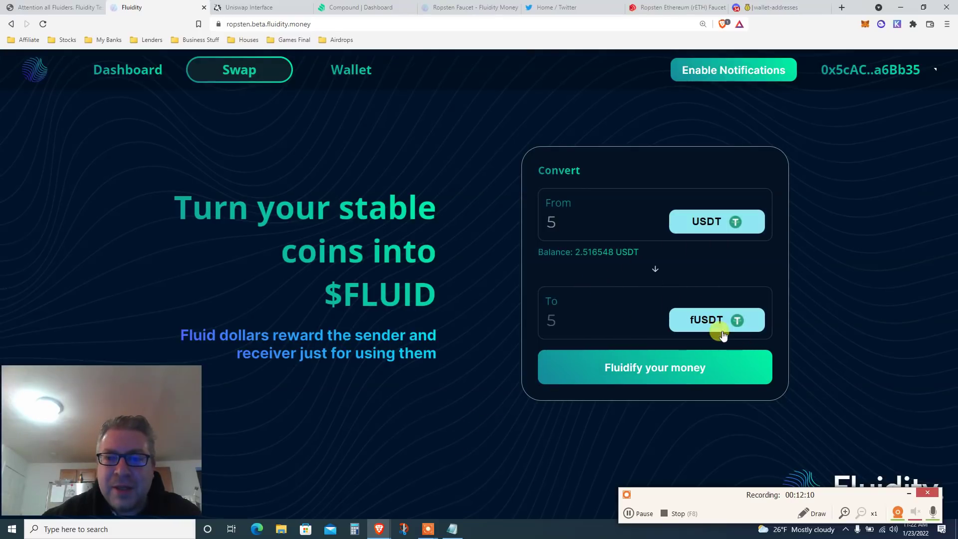
# Check the updated token balances in the wallet overlay, then close it.
pyautogui.click(865, 25)
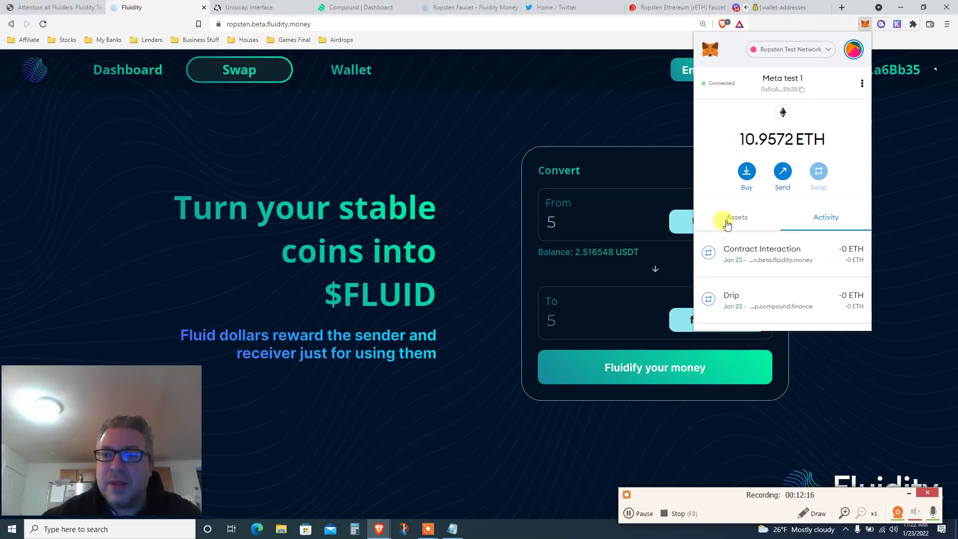
pyautogui.click(727, 220)
pyautogui.scroll(-2, 709, 172)
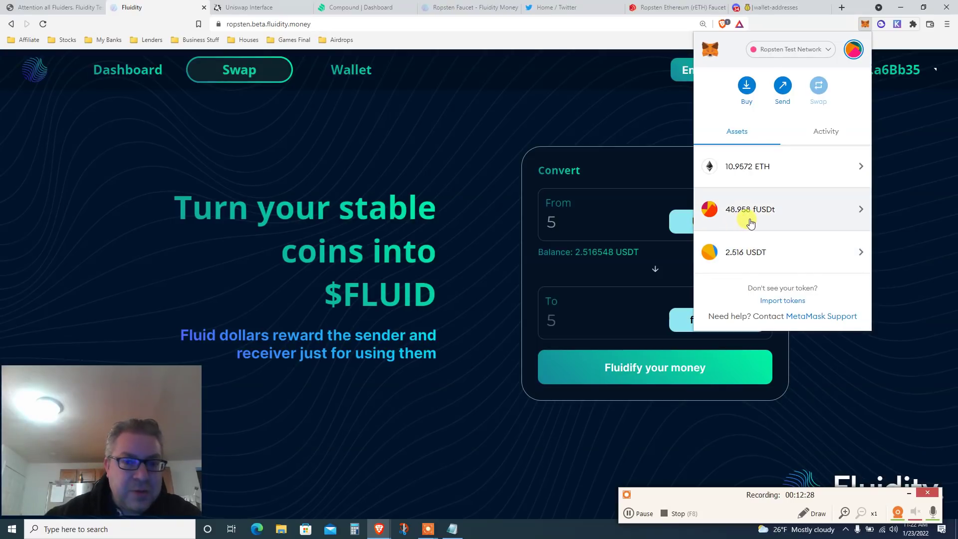
pyautogui.click(447, 151)
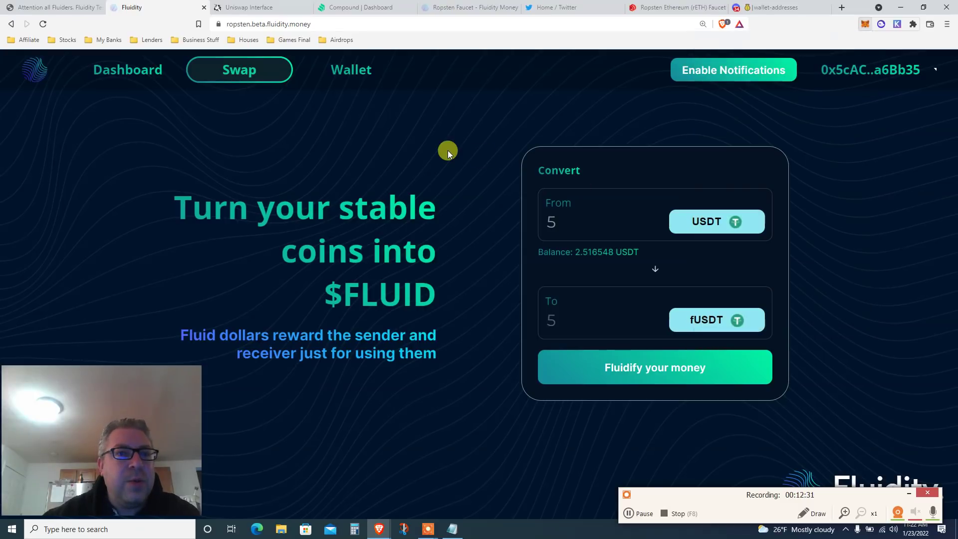
# View the account overview with 2.516 USDT and 48.958 fUSDT, then return to Send Fluid Dollars.
pyautogui.click(338, 80)
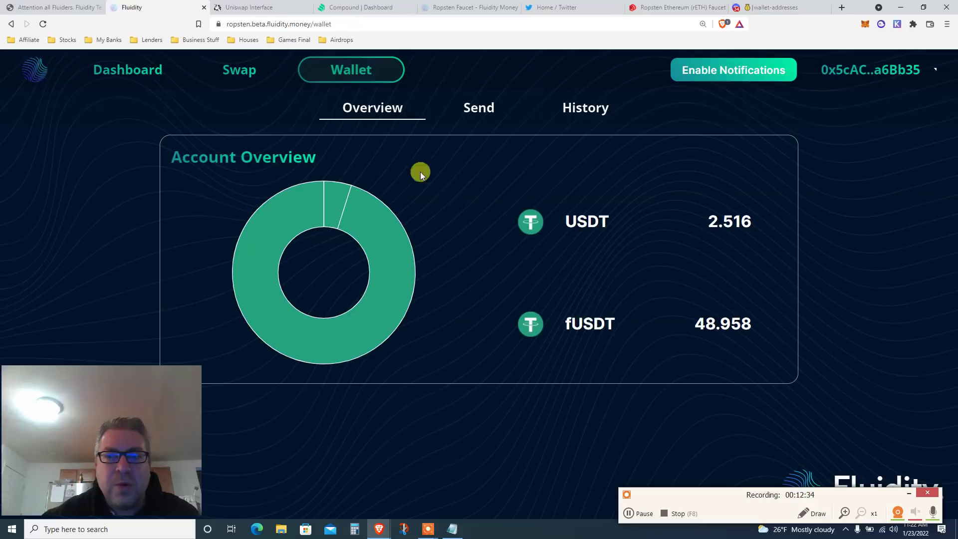
pyautogui.click(465, 111)
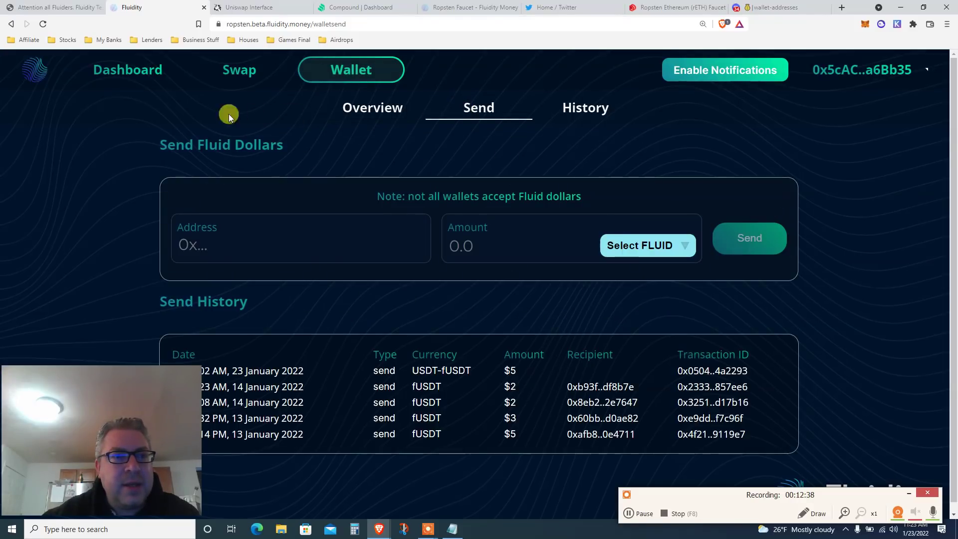
pyautogui.click(118, 75)
pyautogui.click(343, 75)
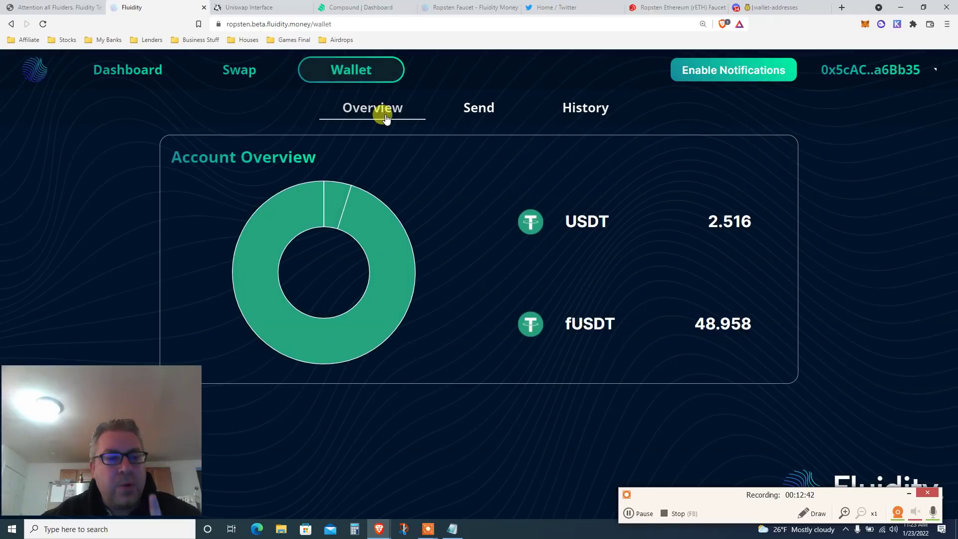
pyautogui.click(479, 113)
# Copy a member's wallet address from Discord's wallet-addresses channel and return to Fluidity's send form.
pyautogui.hotkey('ctrl', '9')
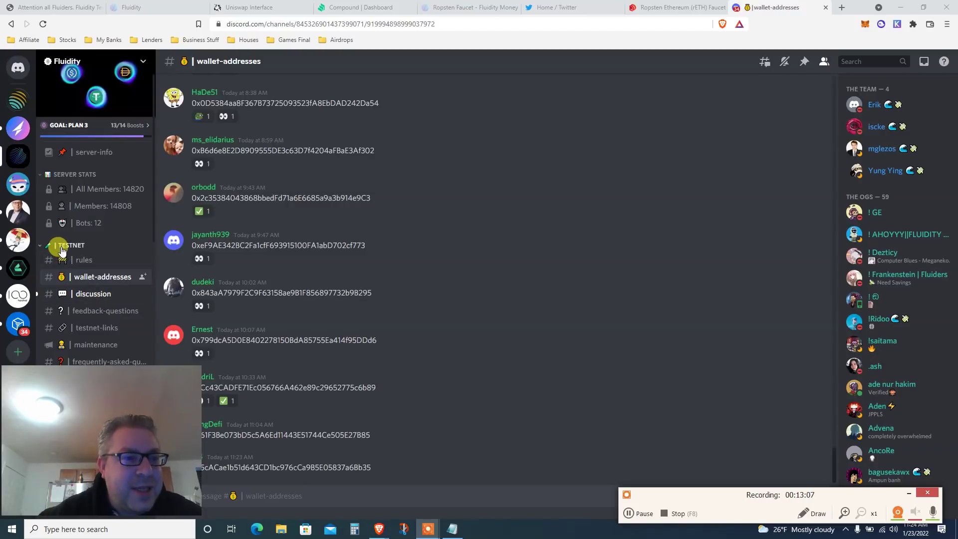
pyautogui.doubleClick(280, 244)
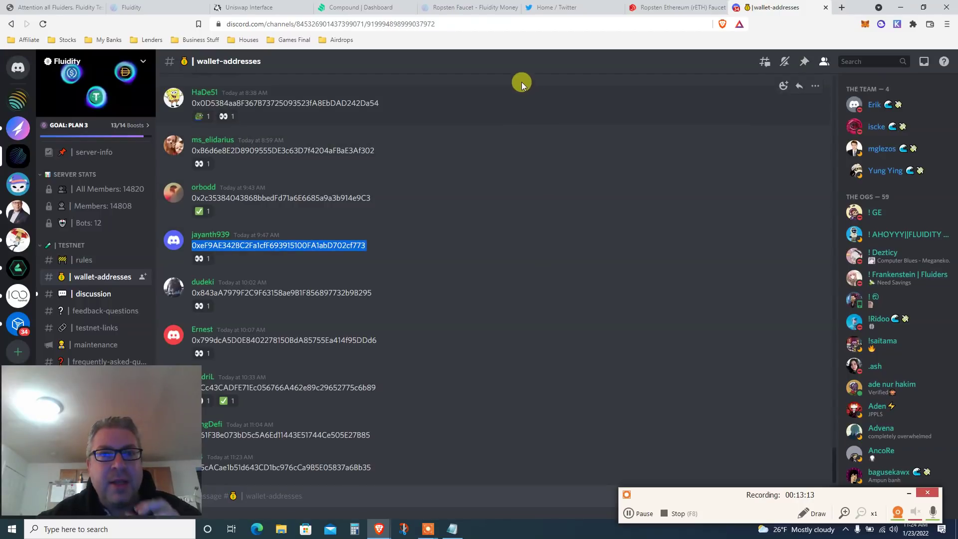
pyautogui.click(467, 8)
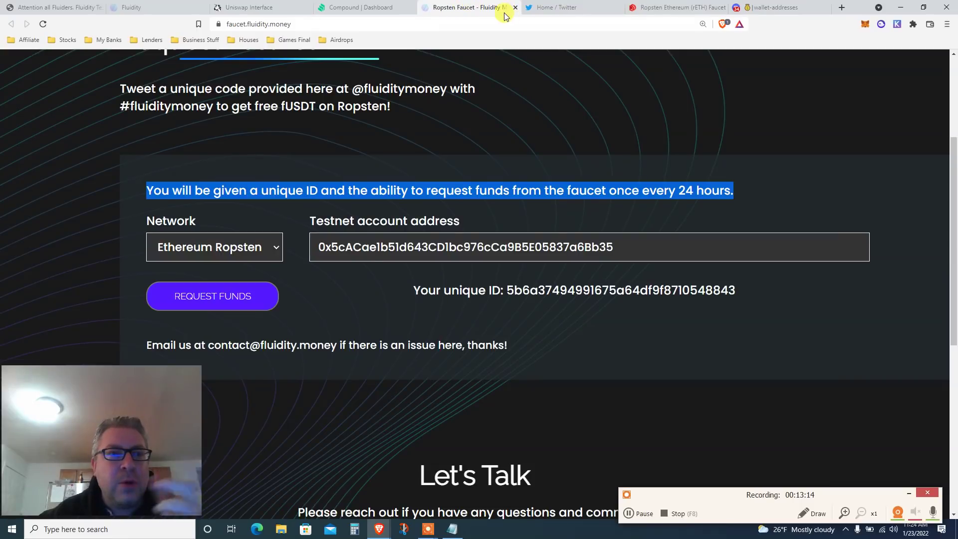
pyautogui.click(145, 7)
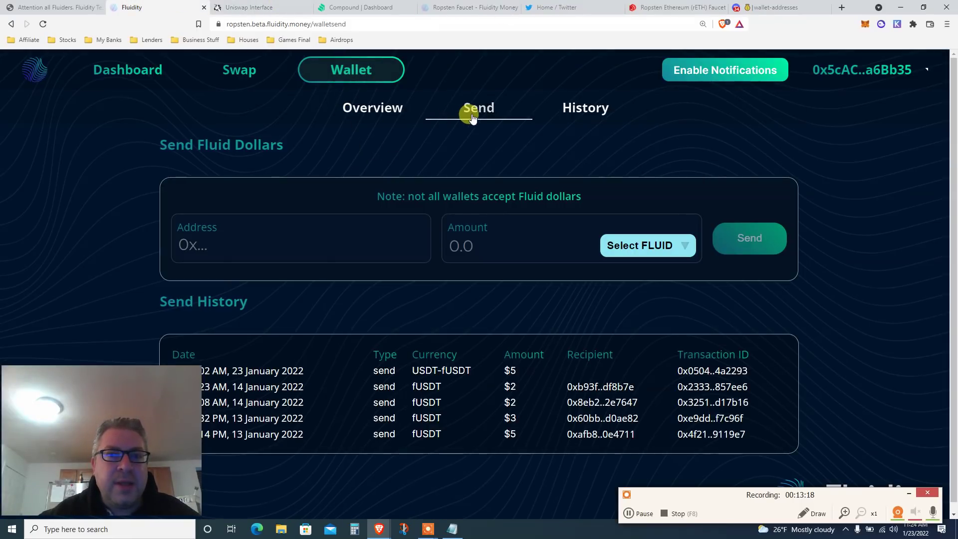
# Fill in the copied recipient address, choose fUSDT, and enter 25 as the amount.
pyautogui.click(299, 242)
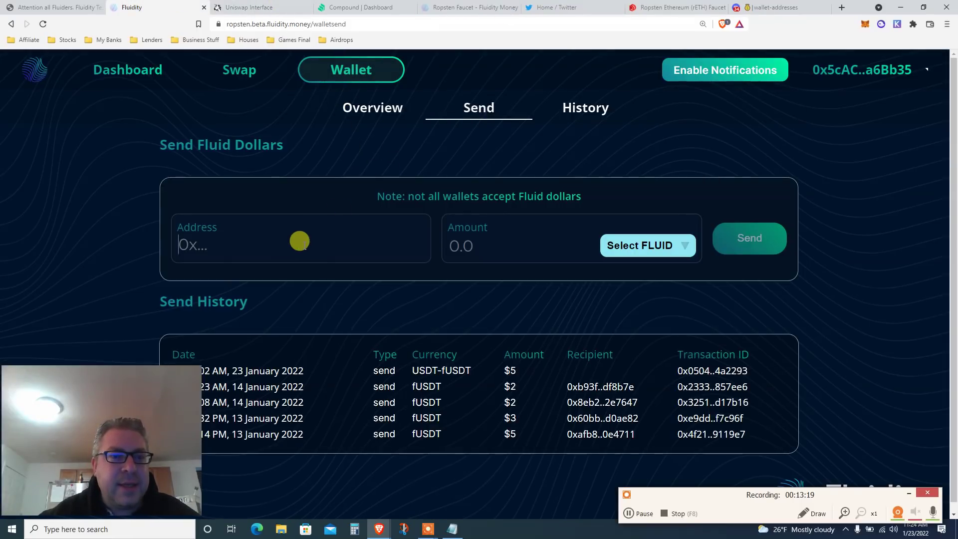
pyautogui.click(278, 191)
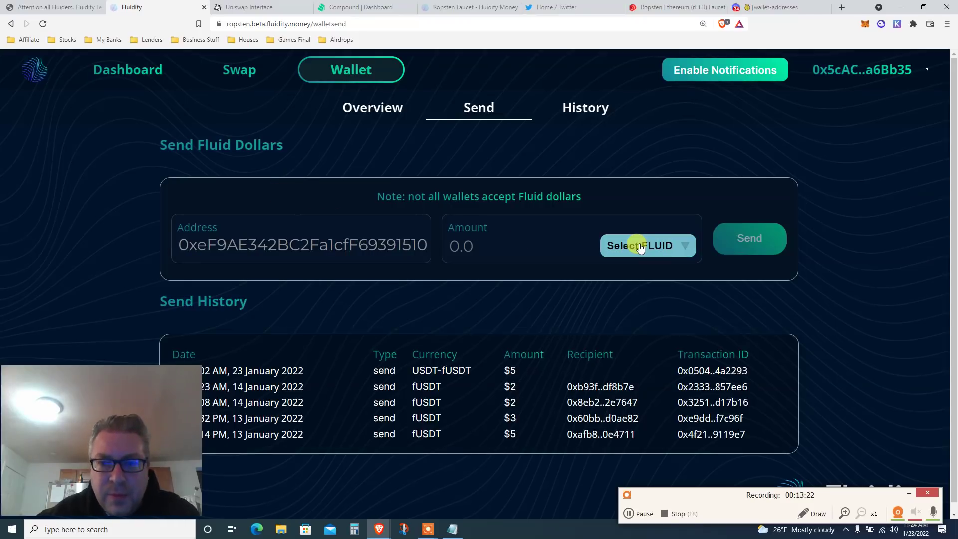
pyautogui.click(640, 244)
pyautogui.click(490, 307)
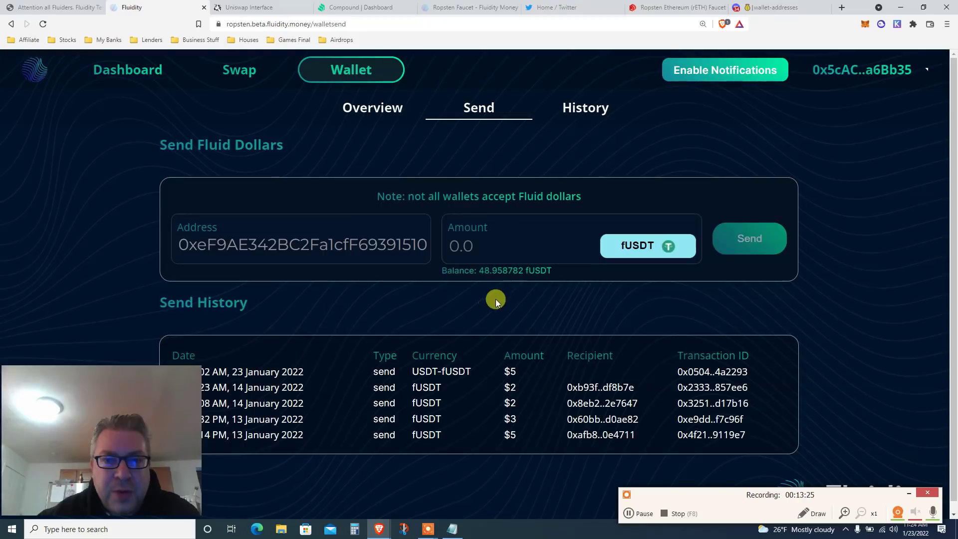
pyautogui.doubleClick(489, 270)
pyautogui.click(474, 242)
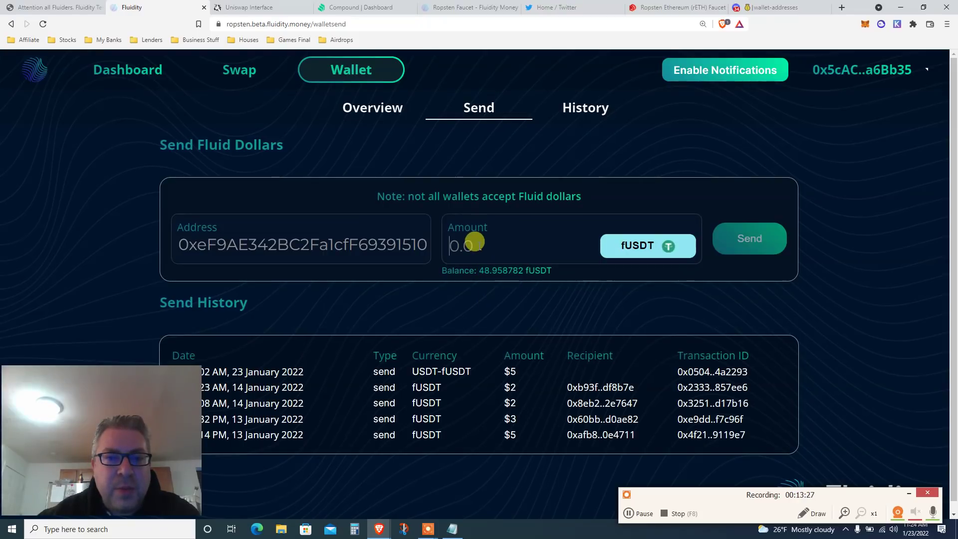
pyautogui.write('25')
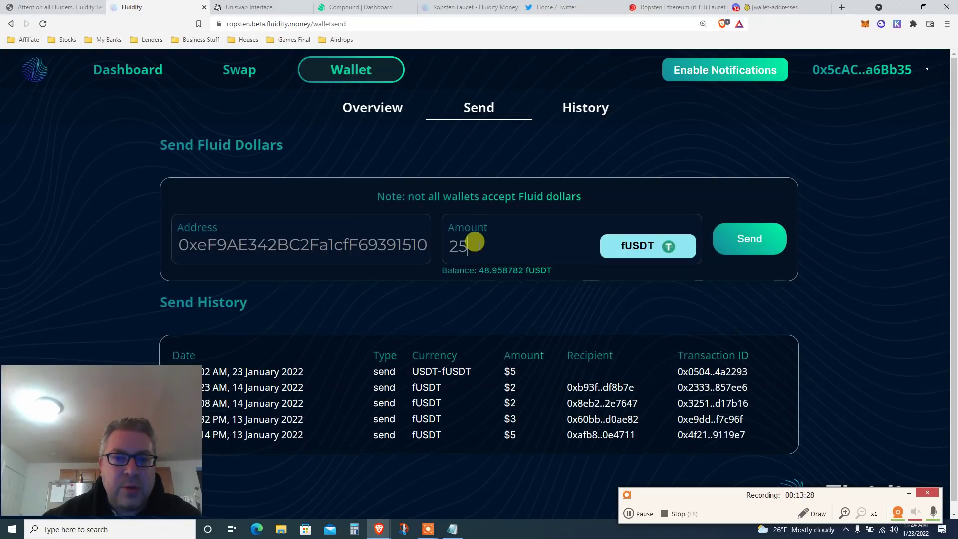
# Send the 25 fUSDT, approve it in MetaMask, and check the new $25 fUSDT entry in history.
pyautogui.click(723, 235)
pyautogui.moveTo(855, 5); pyautogui.dragTo(772, 33)
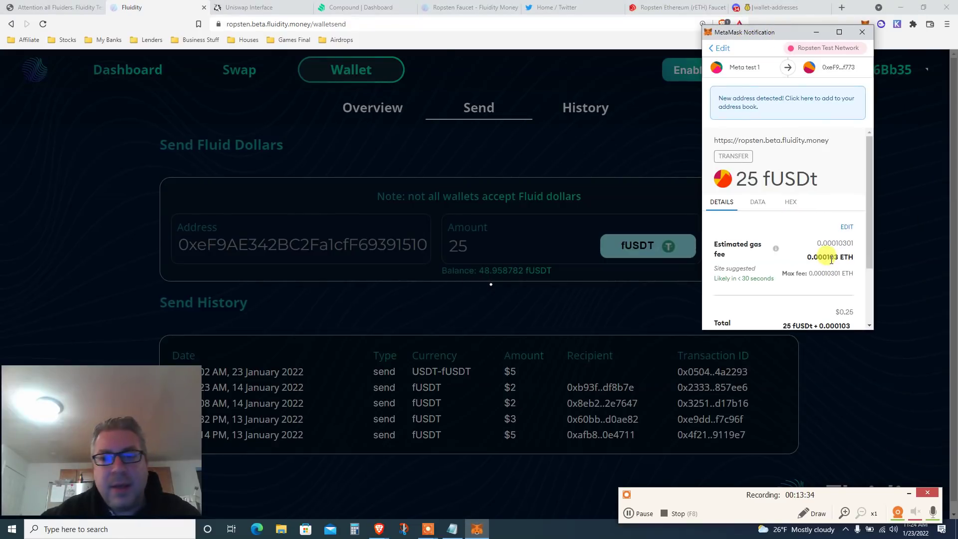
pyautogui.scroll(-3, 867, 316)
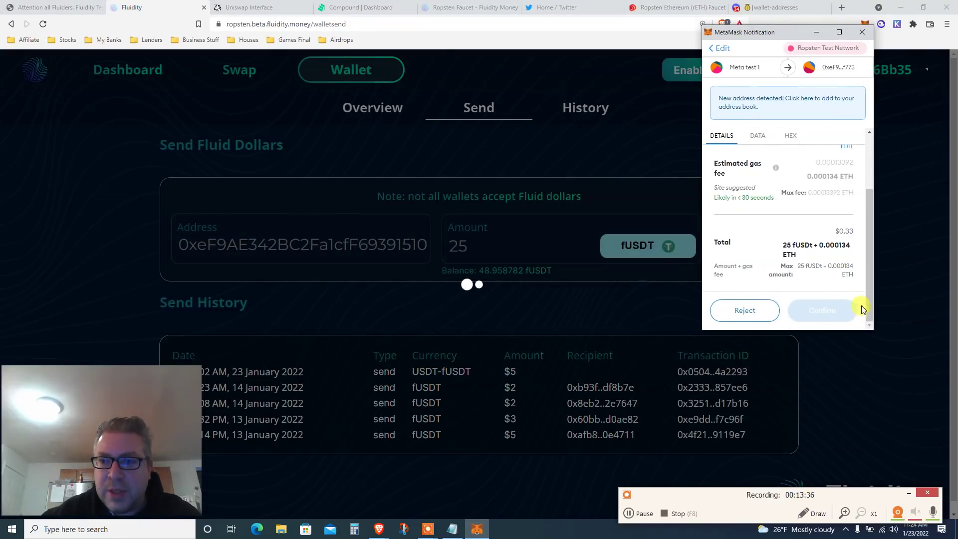
pyautogui.click(819, 310)
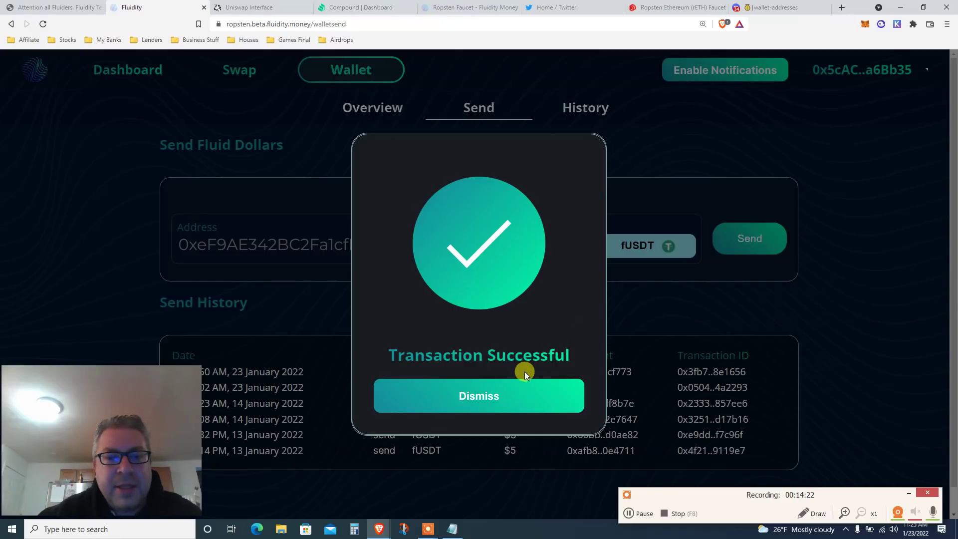
pyautogui.click(496, 396)
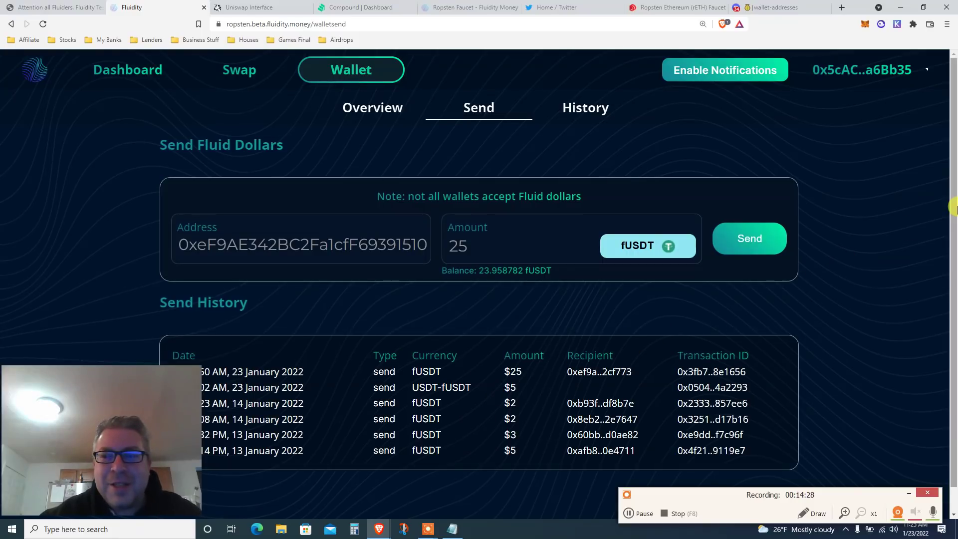
pyautogui.moveTo(954, 208); pyautogui.dragTo(954, 243)
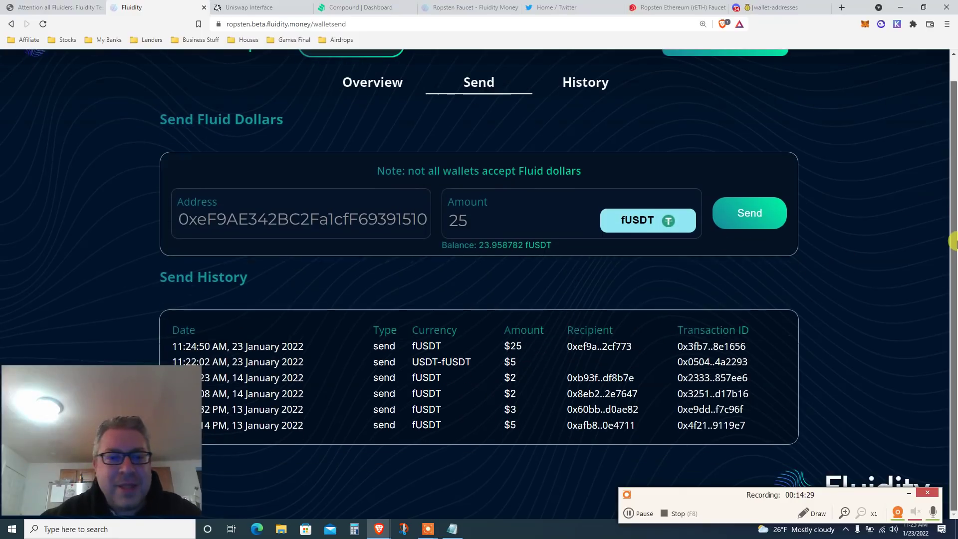
pyautogui.doubleClick(414, 345)
pyautogui.doubleClick(512, 345)
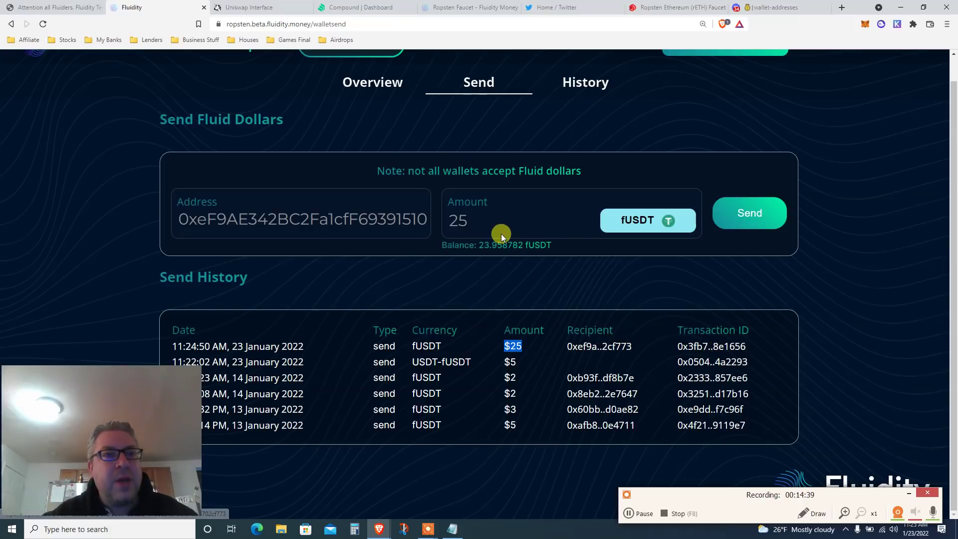
pyautogui.click(259, 7)
# Return to the blog post and read Step 7's intro on swapping ƒUSDT with MetaMask on Ropsten.
pyautogui.click(64, 5)
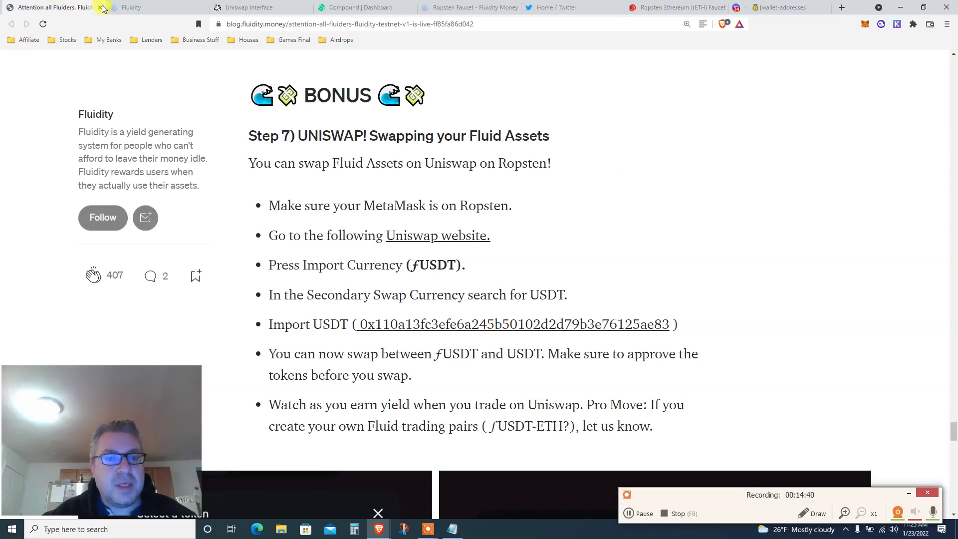
pyautogui.doubleClick(374, 140)
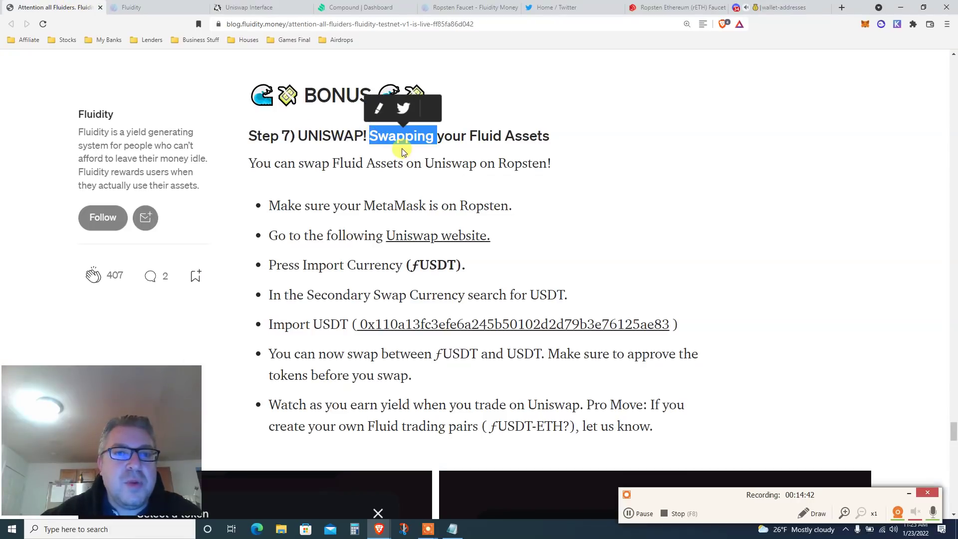
pyautogui.scroll(-1, 422, 157)
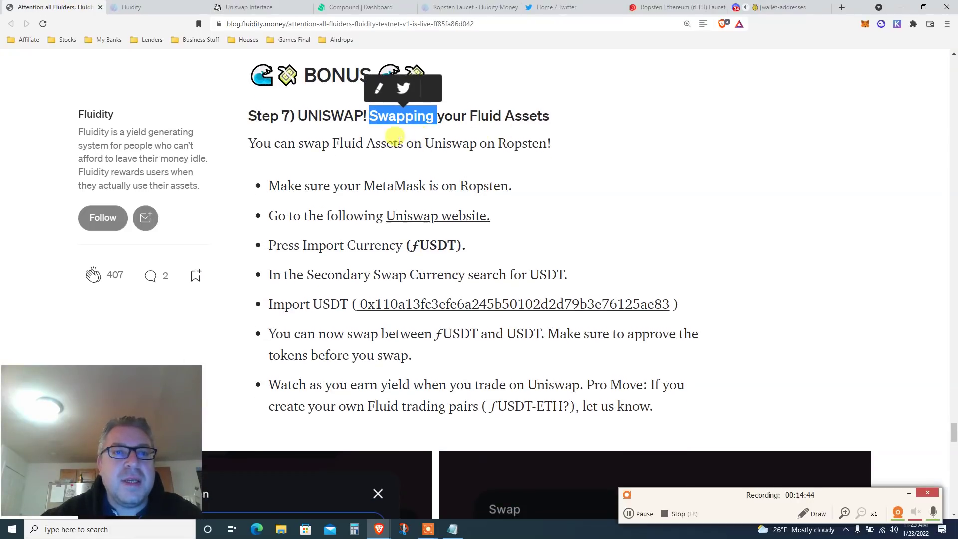
pyautogui.tripleClick(393, 139)
pyautogui.click(519, 143)
pyautogui.scroll(-3, 519, 144)
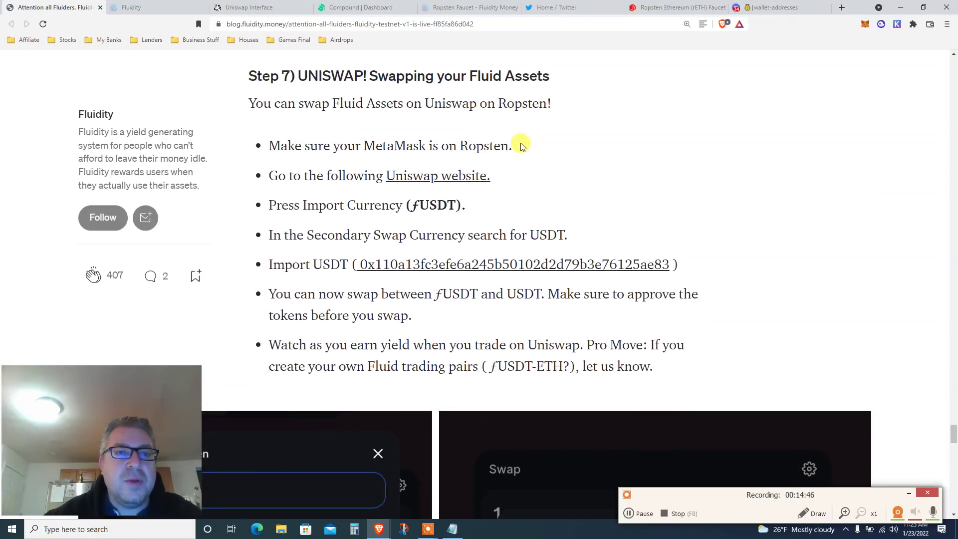
pyautogui.moveTo(359, 124); pyautogui.dragTo(362, 125)
pyautogui.tripleClick(361, 125)
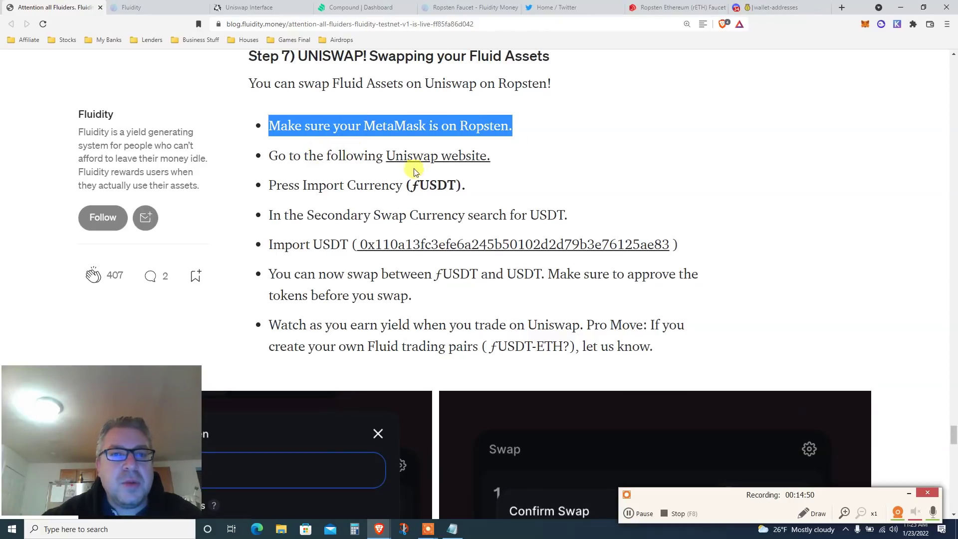
pyautogui.click(423, 185)
pyautogui.doubleClick(424, 186)
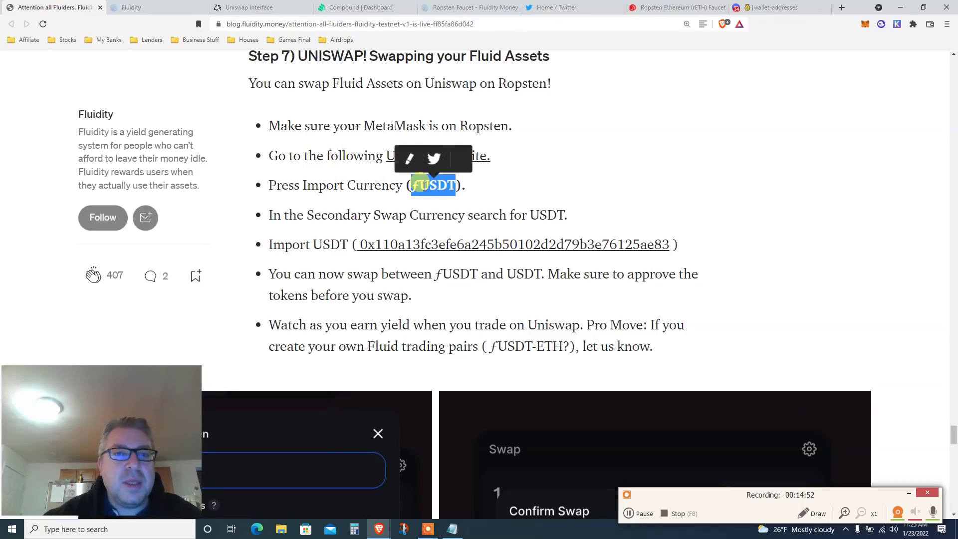
# Read on through the paragraph about earning yield by swapping on Uniswap and its screenshots.
pyautogui.scroll(-1, 424, 186)
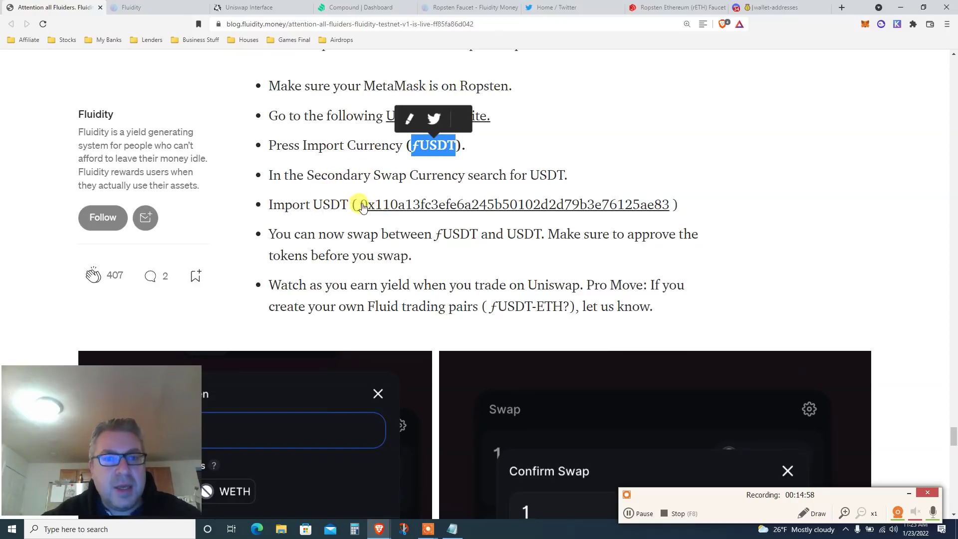
pyautogui.scroll(-1, 343, 209)
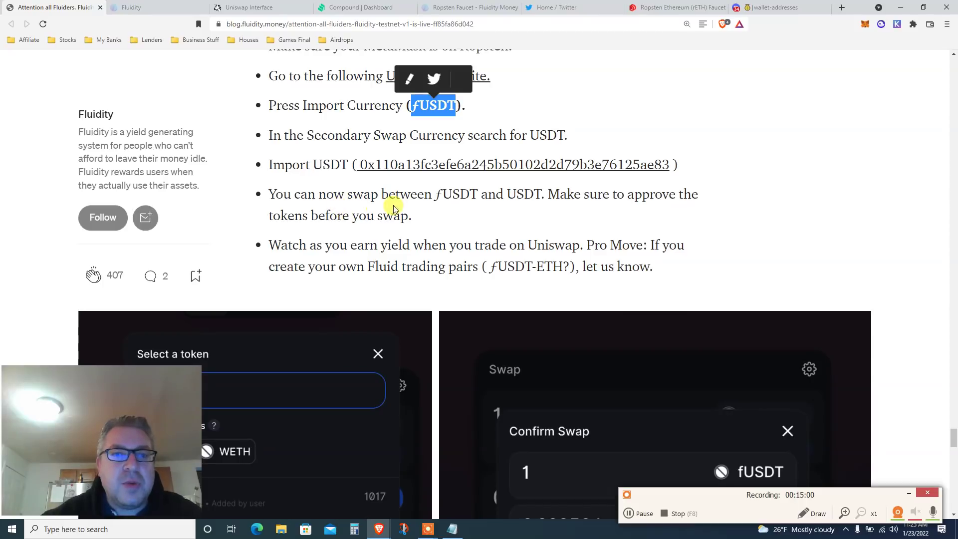
pyautogui.scroll(-1, 456, 193)
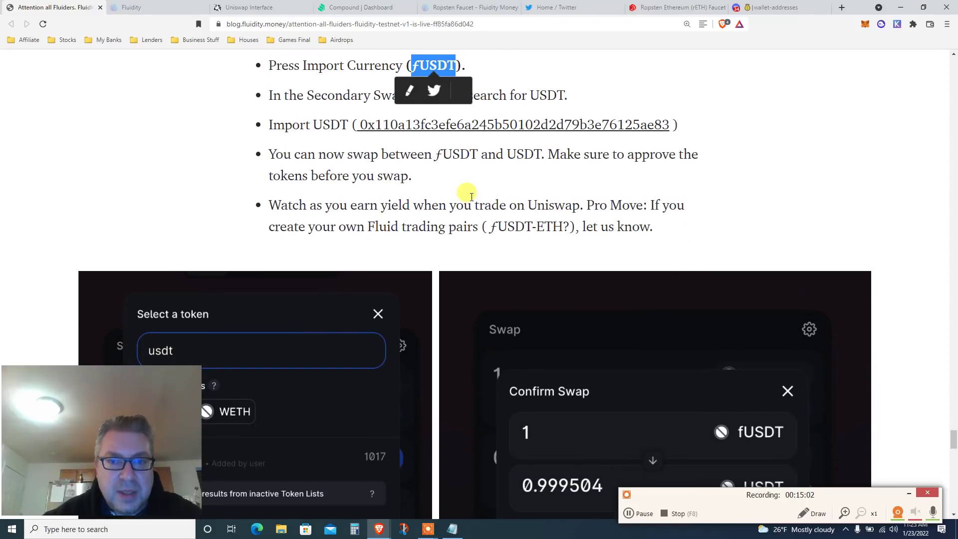
pyautogui.doubleClick(380, 175)
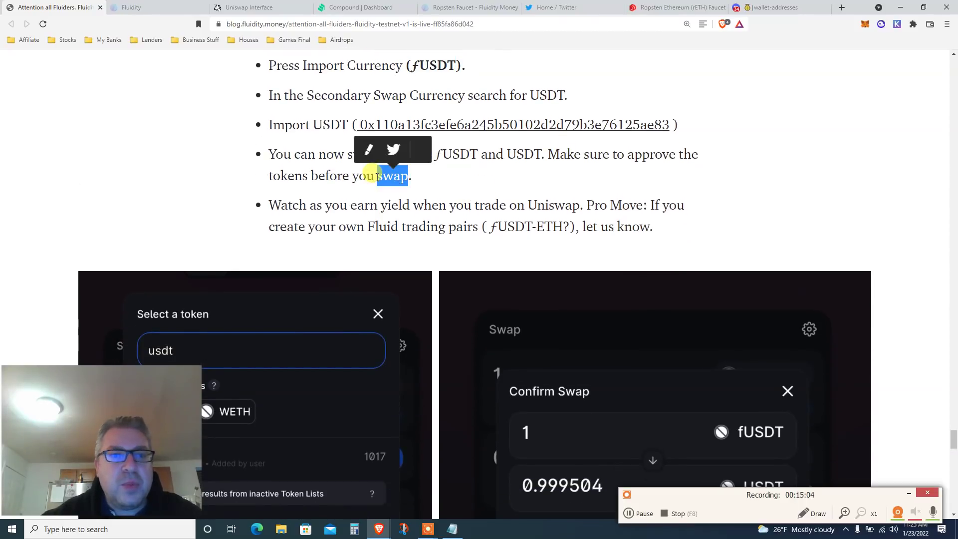
pyautogui.scroll(-1, 378, 176)
pyautogui.tripleClick(376, 178)
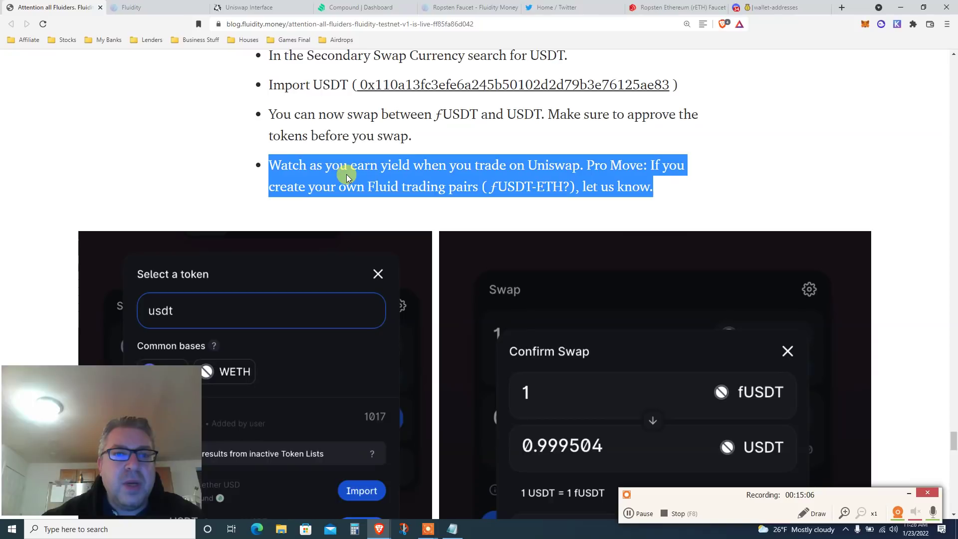
pyautogui.scroll(-1, 390, 176)
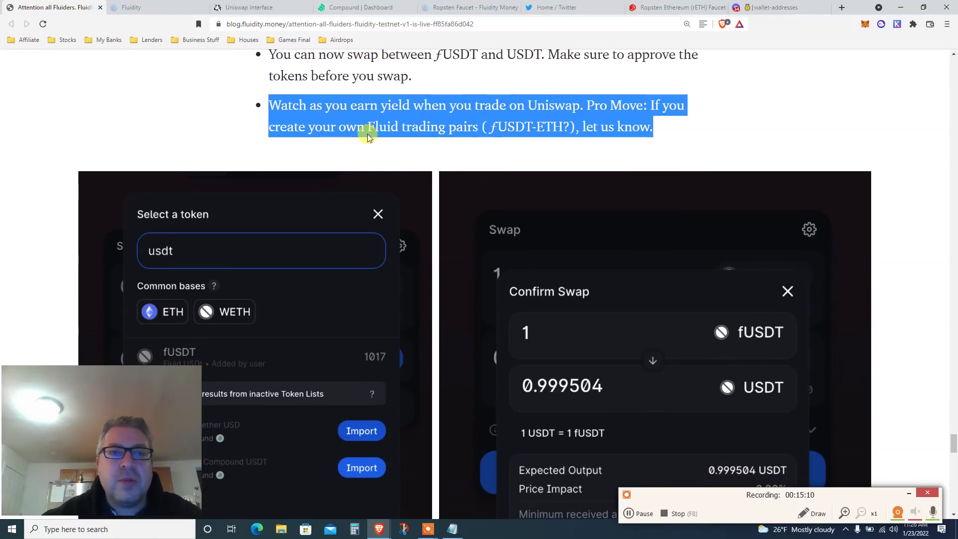
pyautogui.scroll(-1, 392, 126)
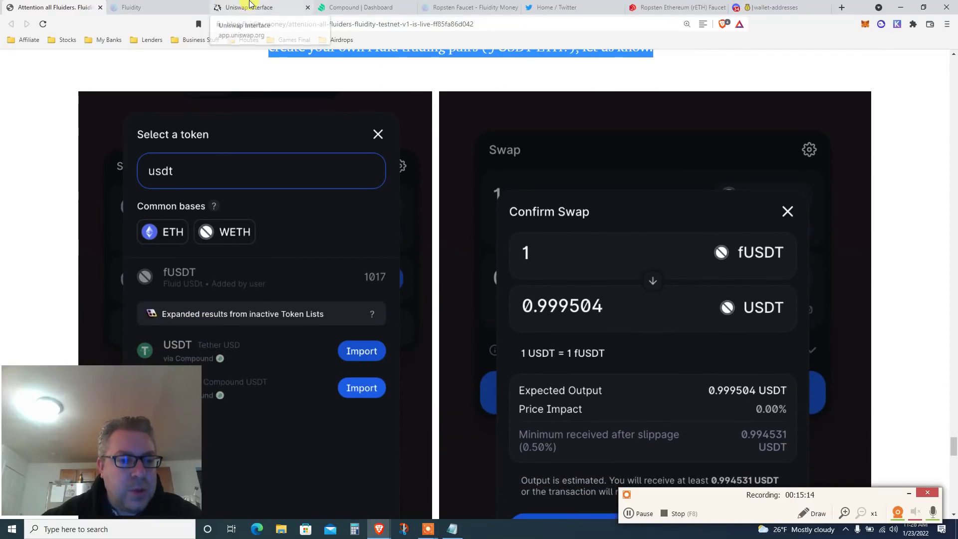
# Pick USDT as Uniswap's token to receive, recheck the blog's Step 7, and return to Uniswap.
pyautogui.click(249, 7)
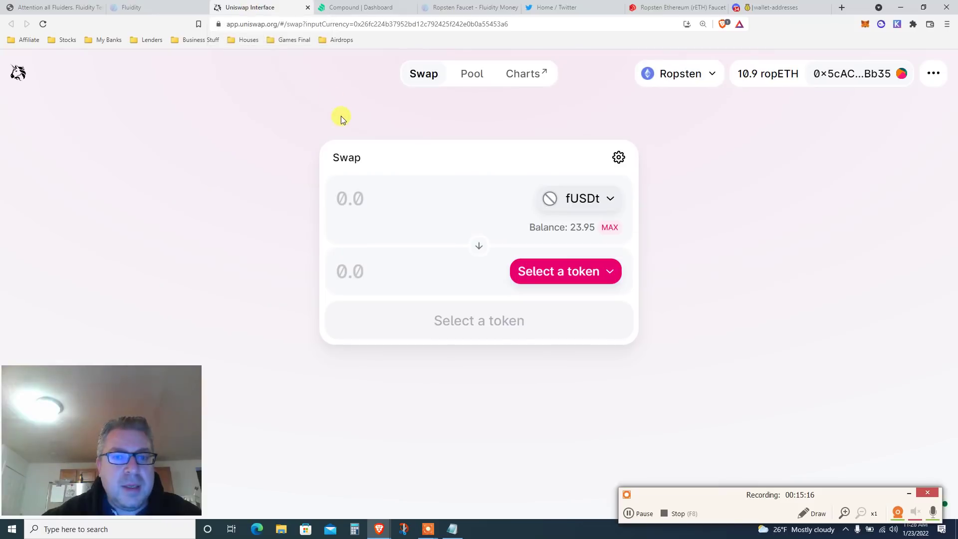
pyautogui.click(557, 272)
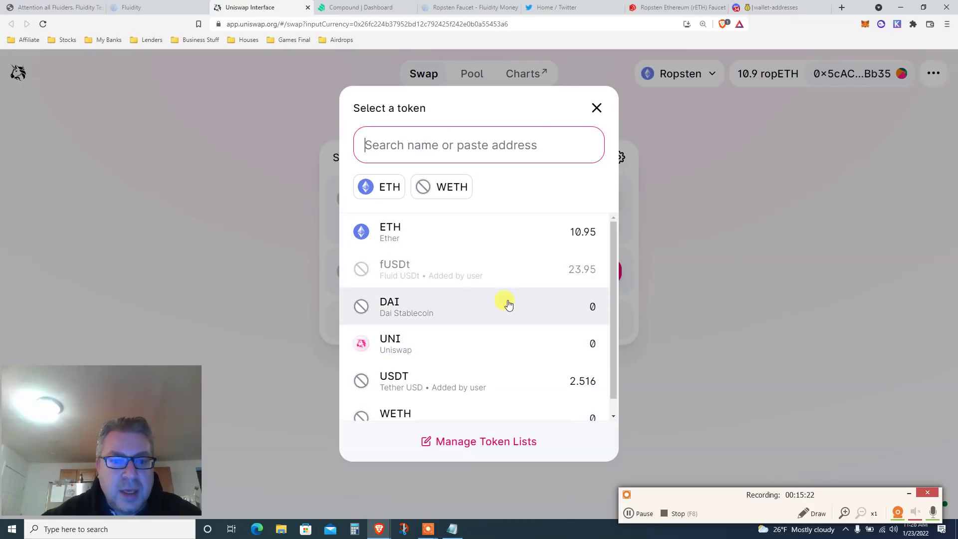
pyautogui.click(421, 386)
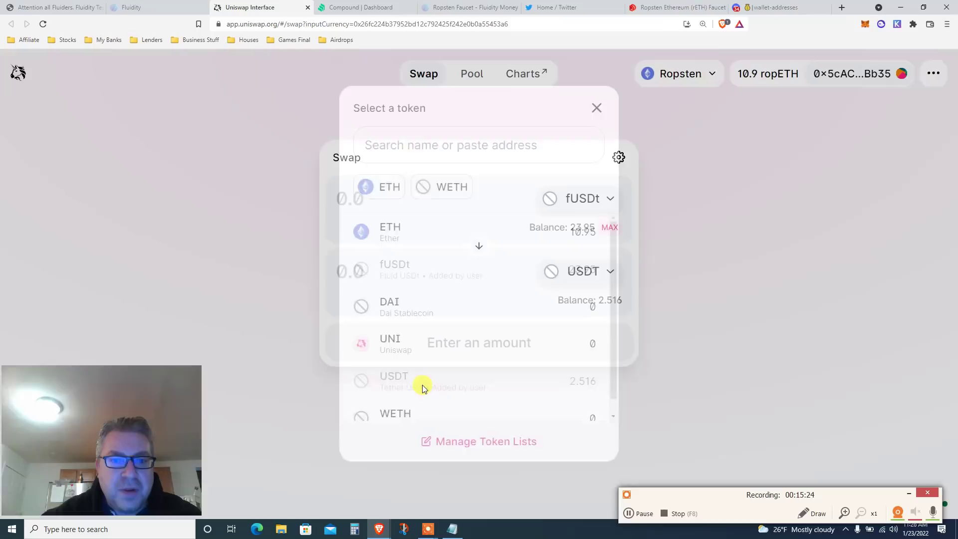
pyautogui.hotkey('ctrl', 'shift', 'Tab')
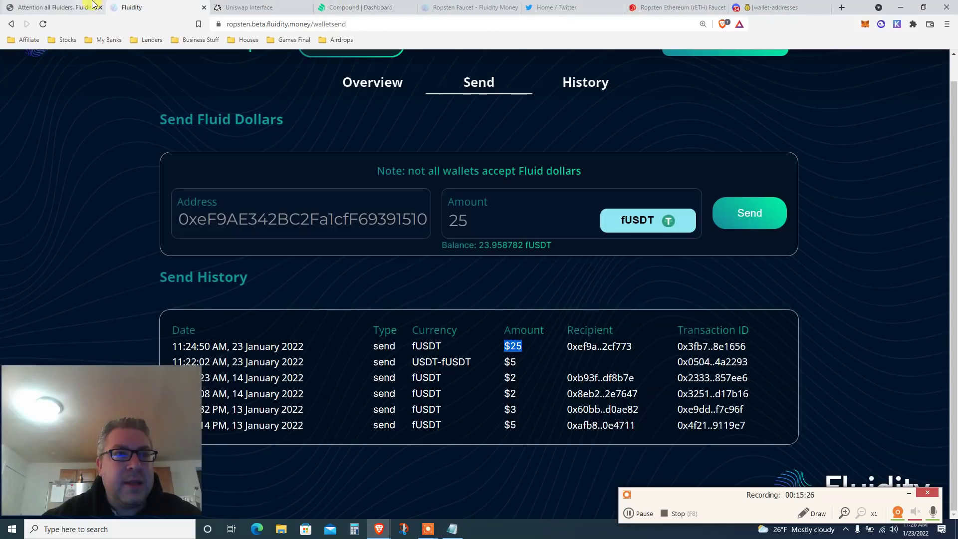
pyautogui.hotkey('ctrl', 'shift', 'Tab')
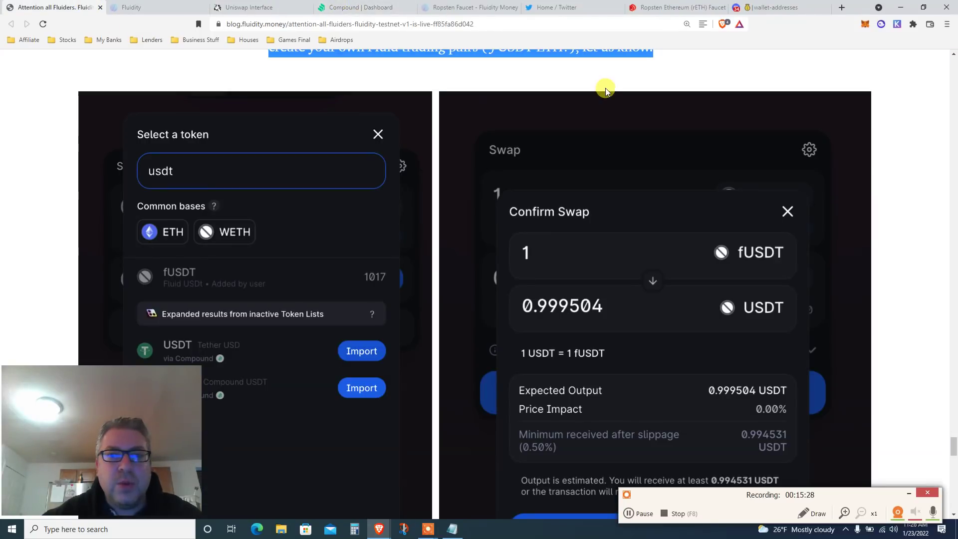
pyautogui.scroll(1, 902, 141)
pyautogui.scroll(6, 903, 141)
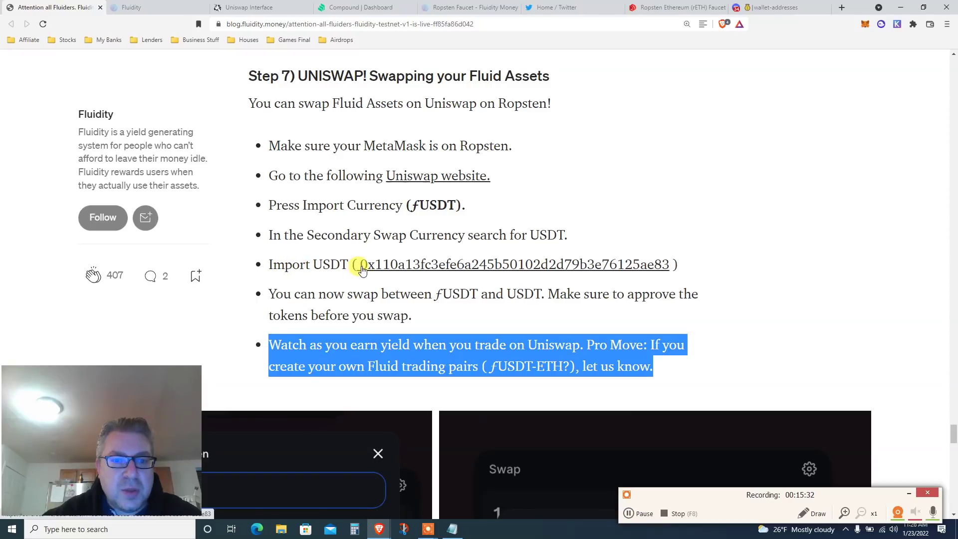
pyautogui.click(250, 7)
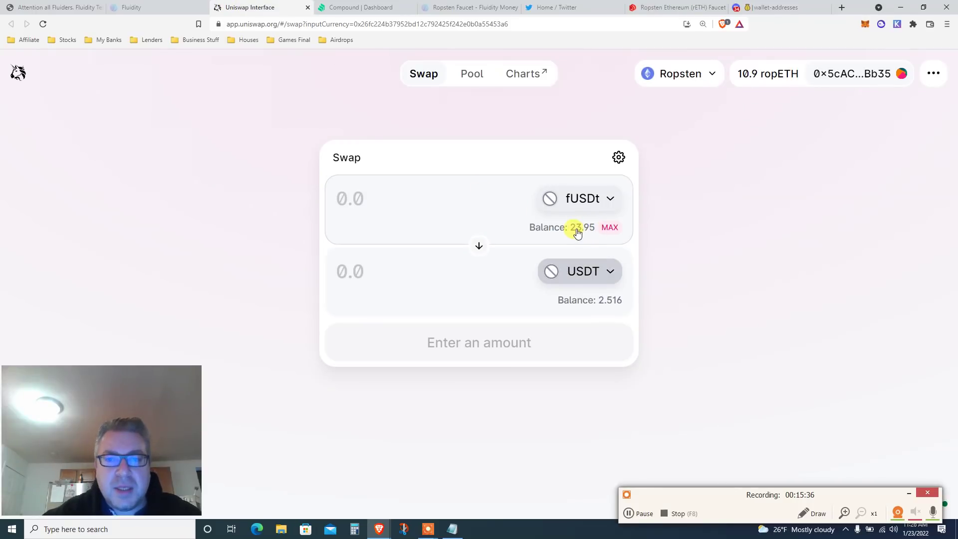
# Enter 10 fUSDt as the swap amount in place of the full balance.
pyautogui.click(610, 228)
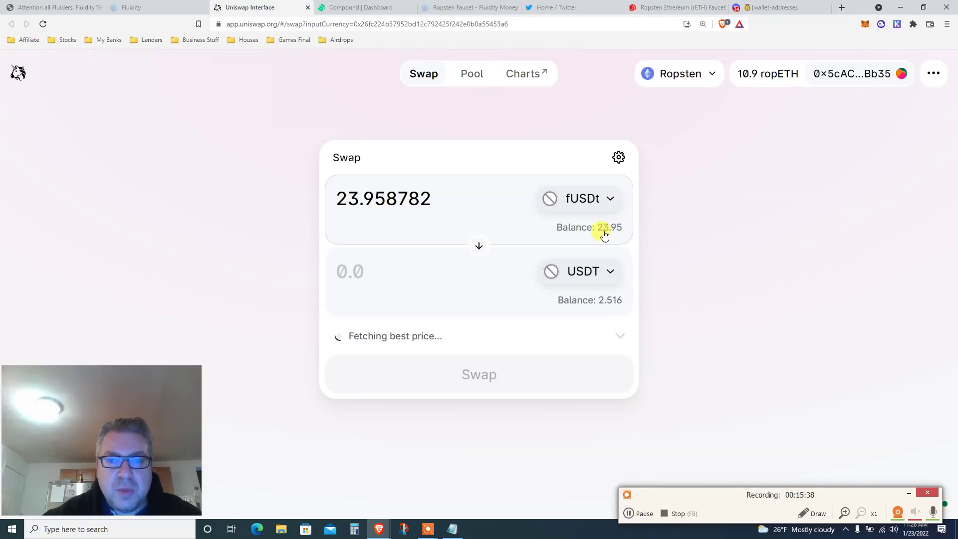
pyautogui.doubleClick(452, 195)
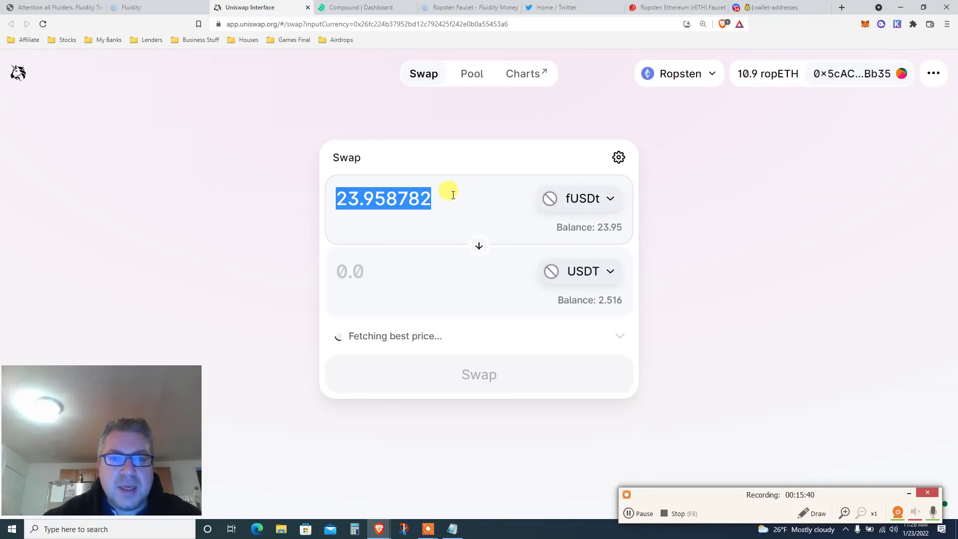
pyautogui.write('10')
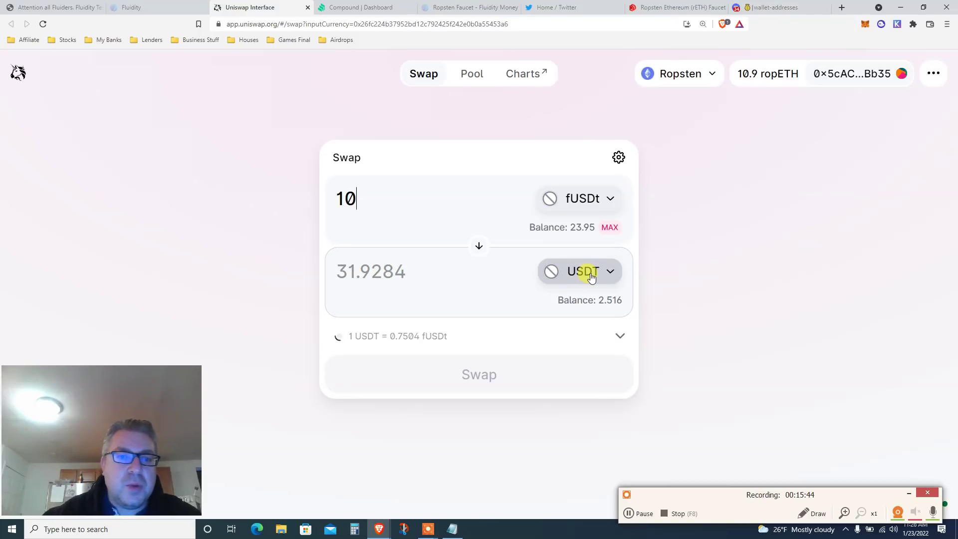
pyautogui.click(466, 383)
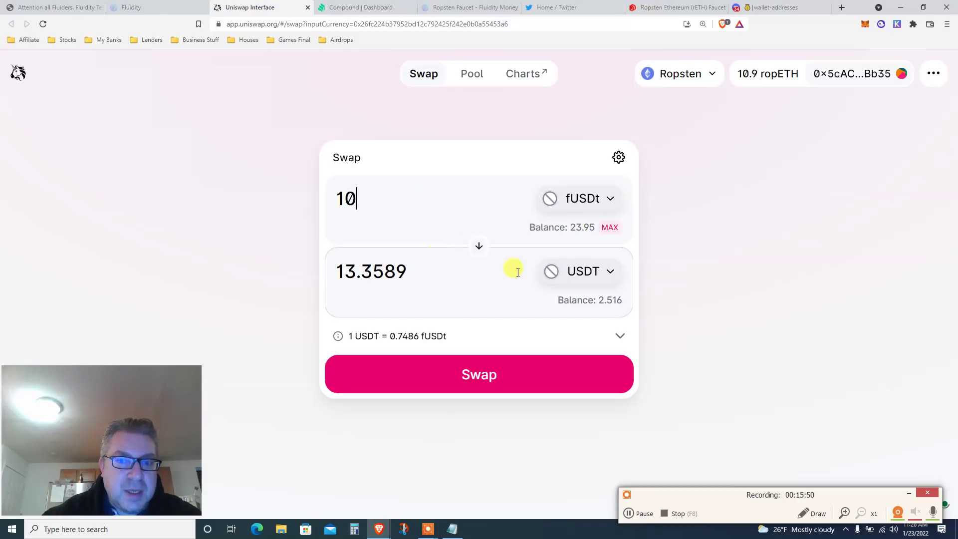
# Confirm the swap of 10 fUSDt for 13.3589 USDT, approve it in MetaMask, and view it pending.
pyautogui.click(436, 369)
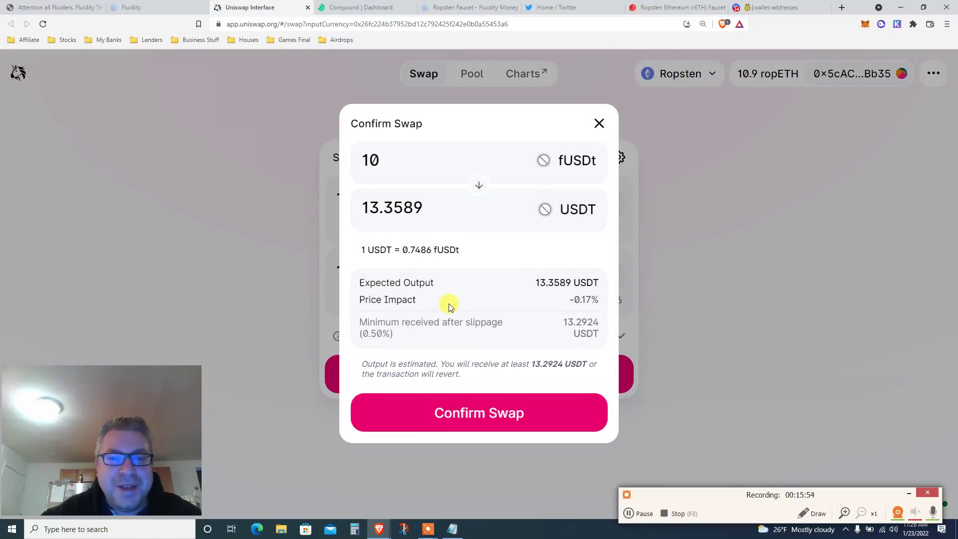
pyautogui.click(454, 397)
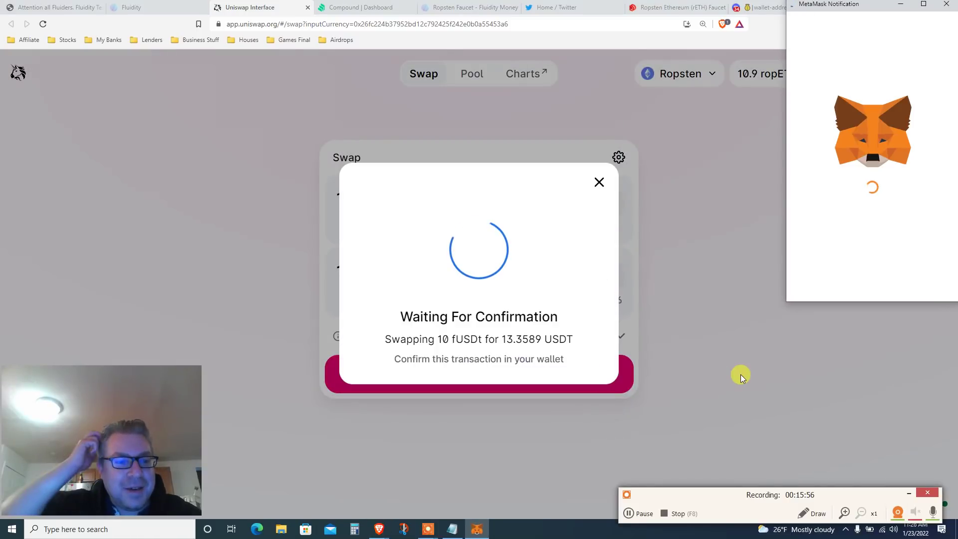
pyautogui.moveTo(830, 8); pyautogui.dragTo(679, 61)
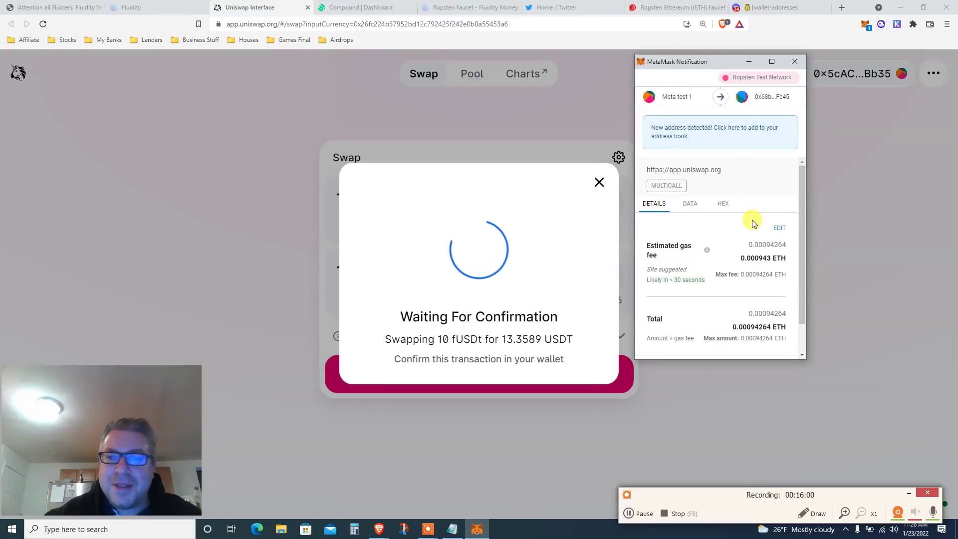
pyautogui.scroll(-2, 800, 338)
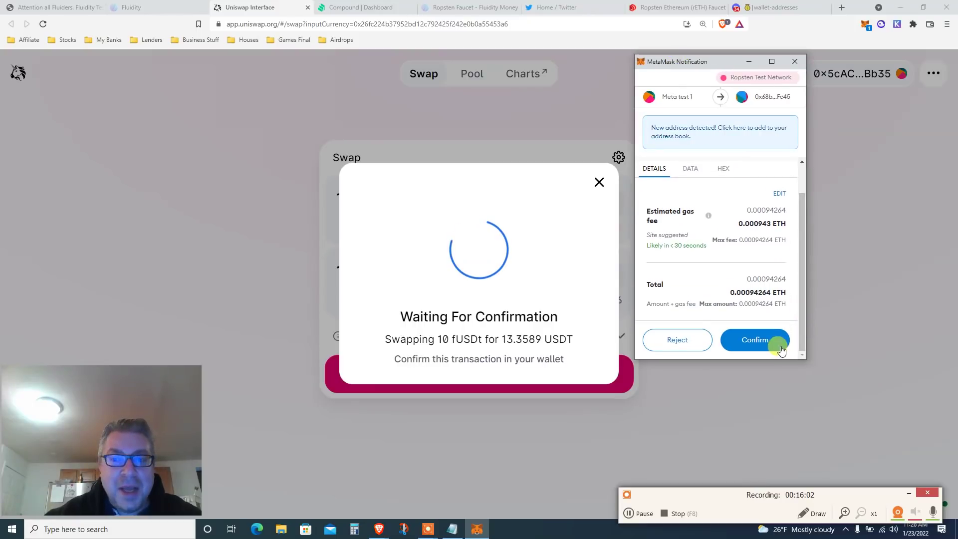
pyautogui.click(751, 348)
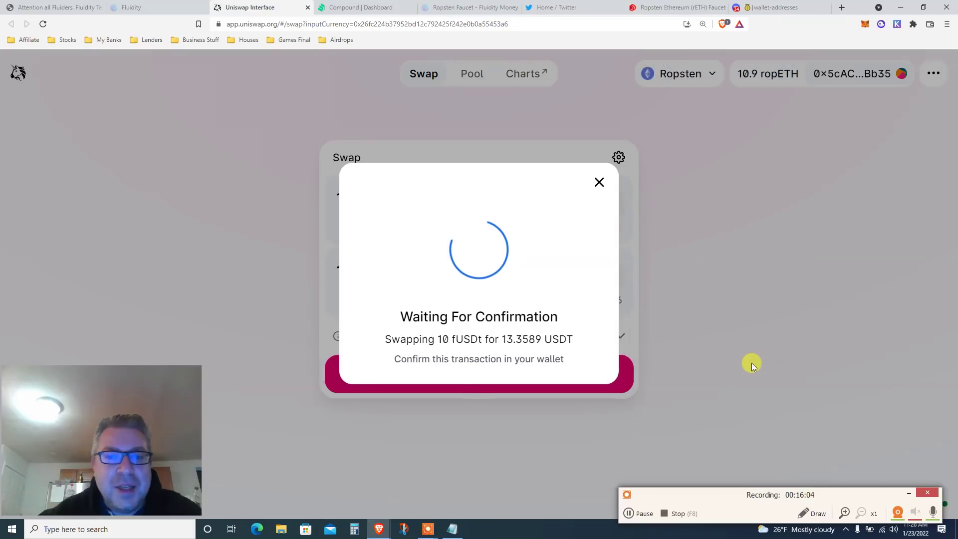
pyautogui.click(553, 388)
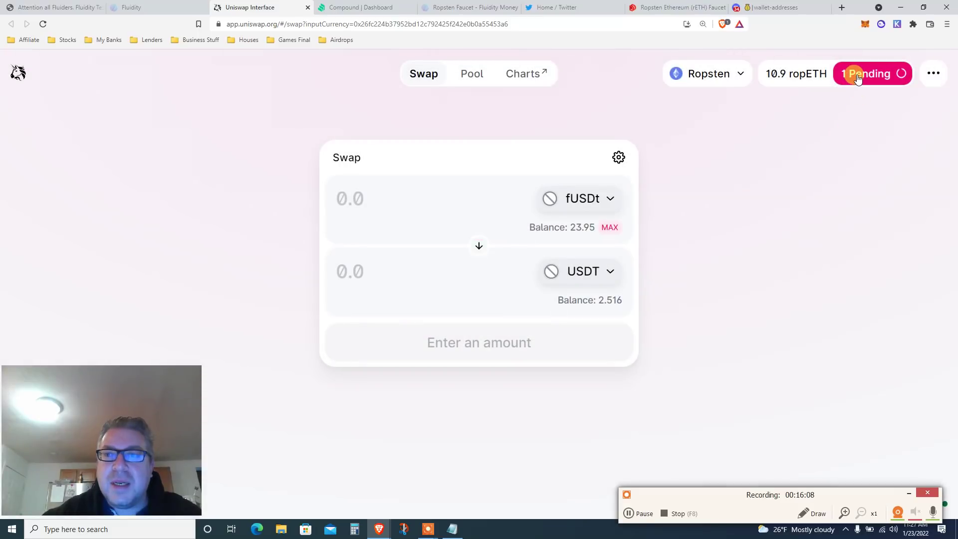
pyautogui.click(857, 76)
# Close the account details, go back to the blog, and read from the thank-you paragraph to About Fluidity.
pyautogui.click(727, 232)
pyautogui.click(118, 8)
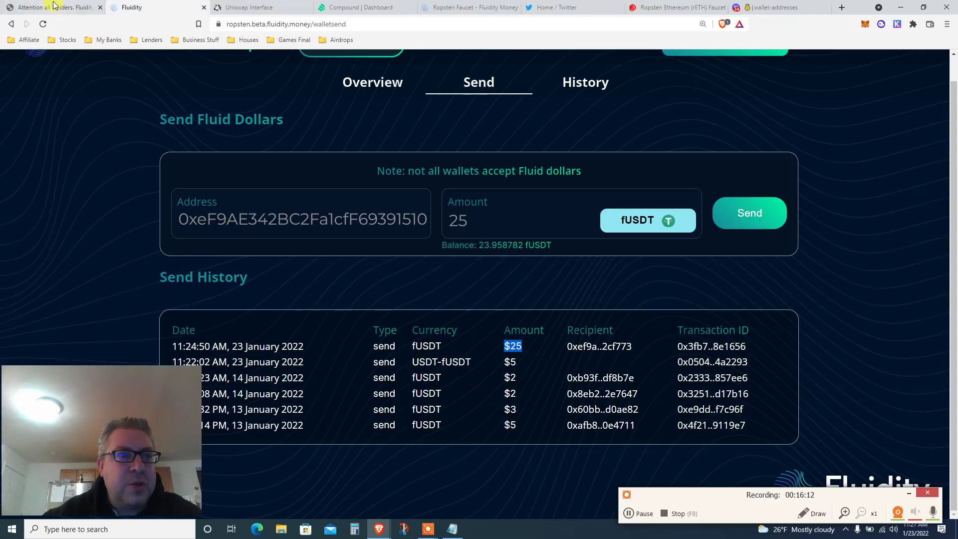
pyautogui.click(50, 7)
pyautogui.click(746, 191)
pyautogui.scroll(-7, 747, 192)
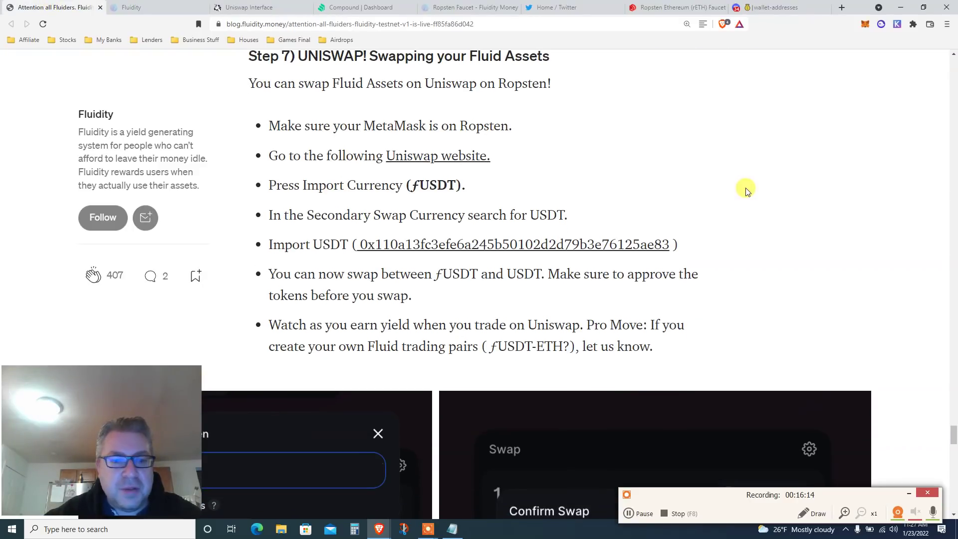
pyautogui.scroll(-5, 745, 187)
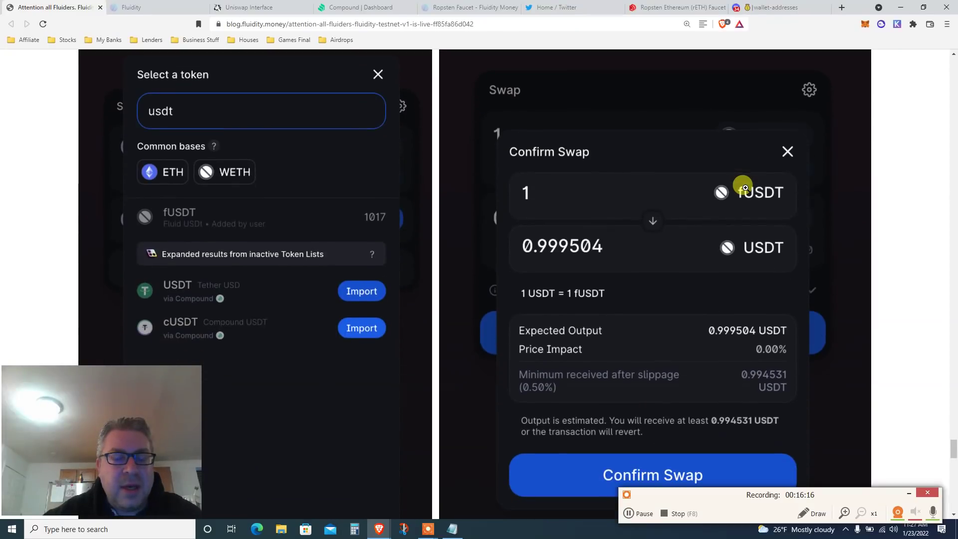
pyautogui.scroll(-3, 745, 187)
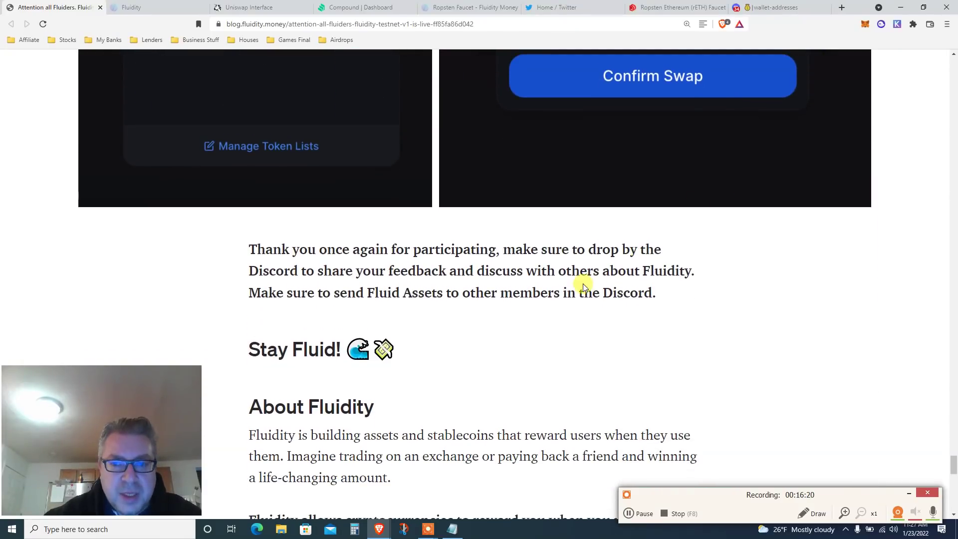
pyautogui.tripleClick(574, 276)
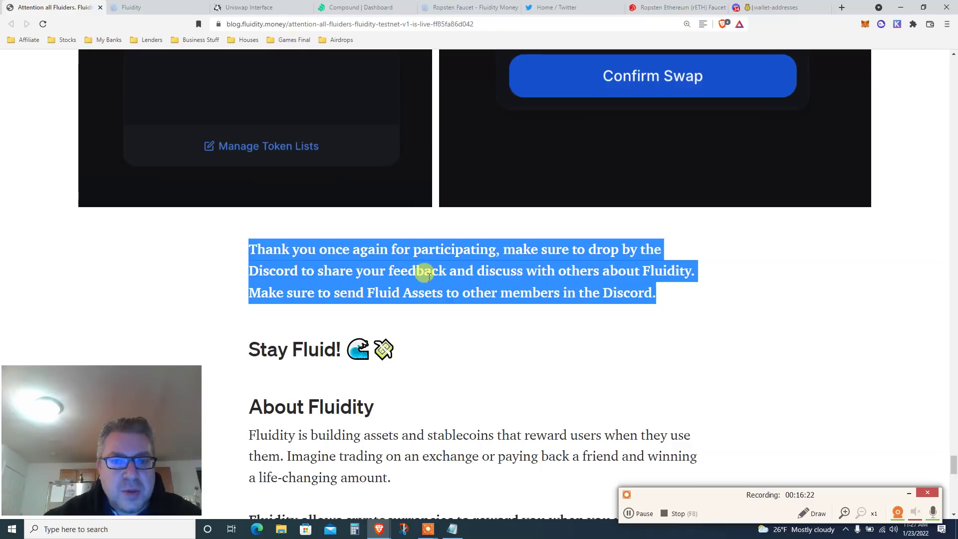
pyautogui.scroll(-2, 501, 285)
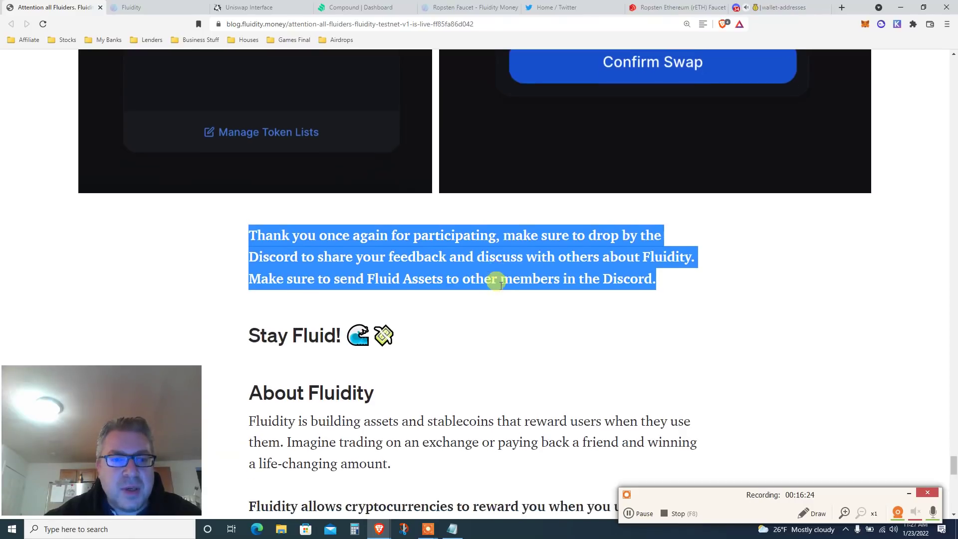
pyautogui.scroll(-4, 500, 289)
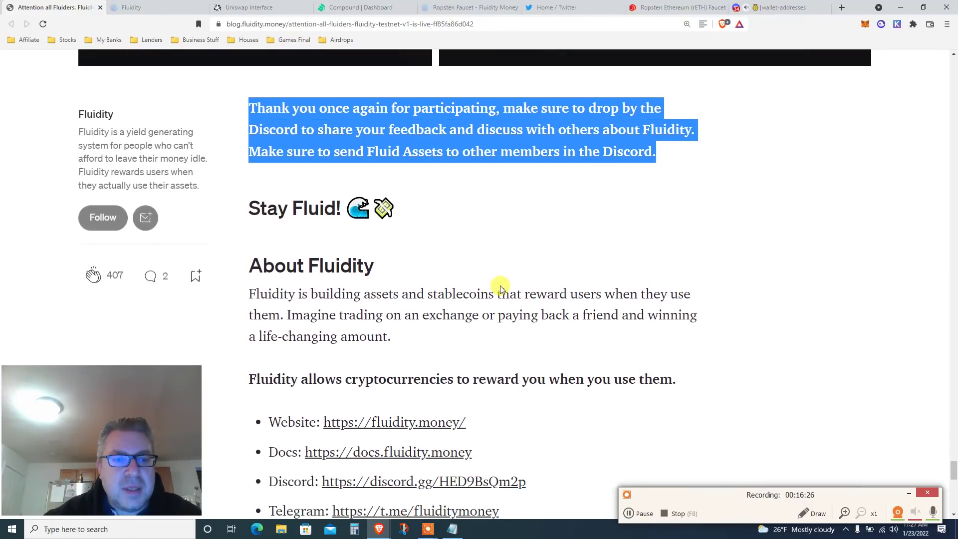
pyautogui.scroll(-1, 500, 288)
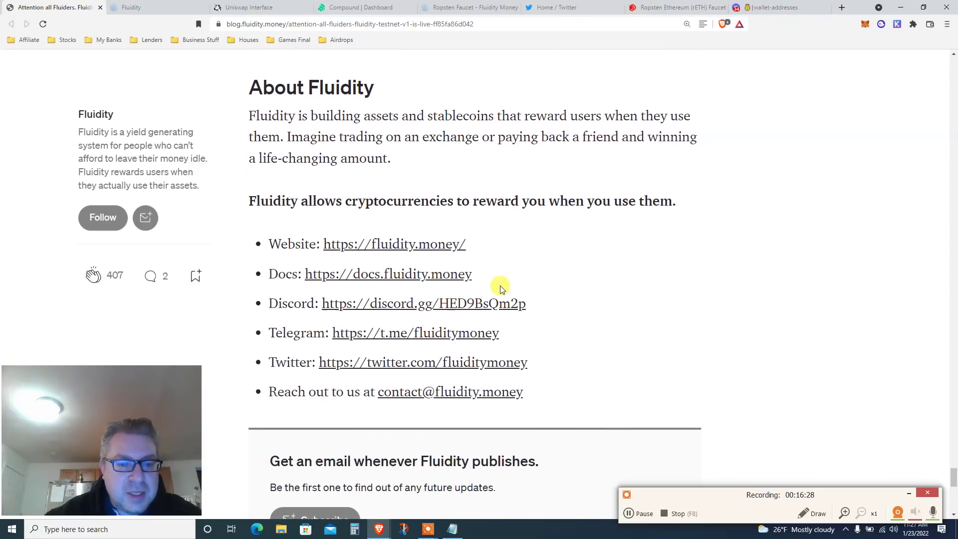